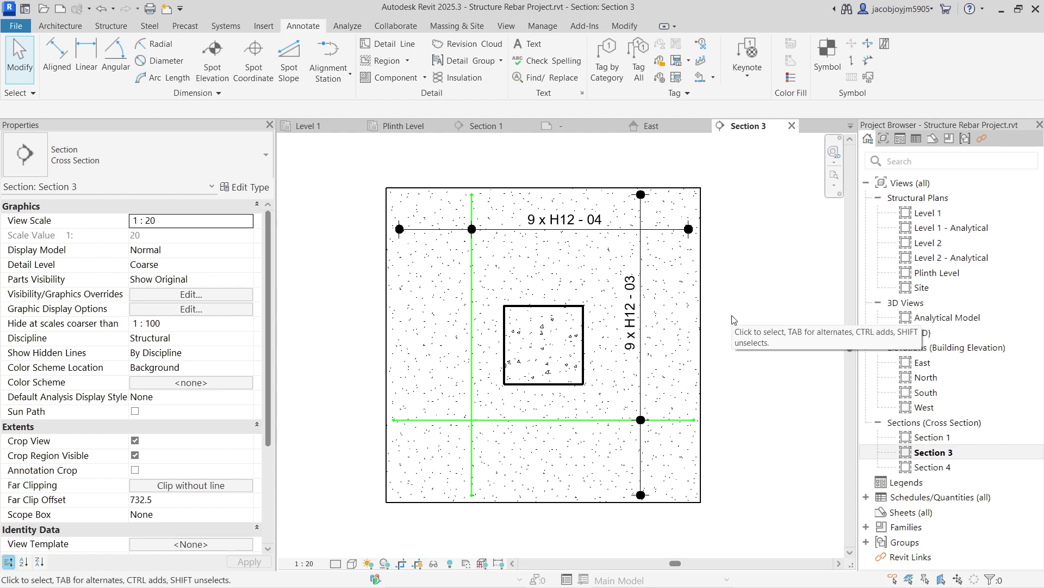
Propagate the rebar from the upper F3 footing to the matching footing below it, aligning by host.
click(680, 96)
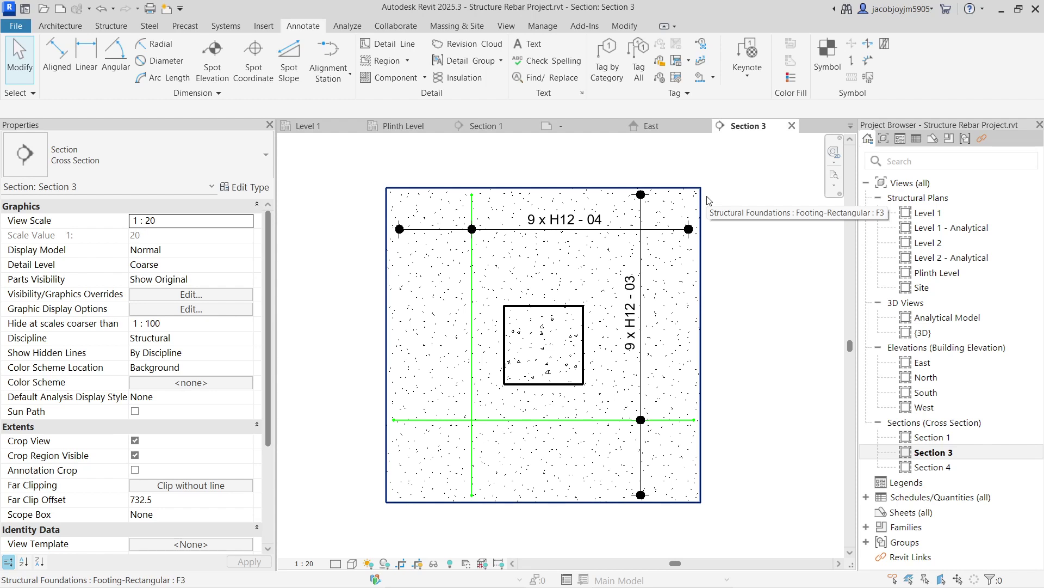
scroll(581, 215, down, 5)
scroll(582, 217, down, 2)
scroll(581, 217, up, 2)
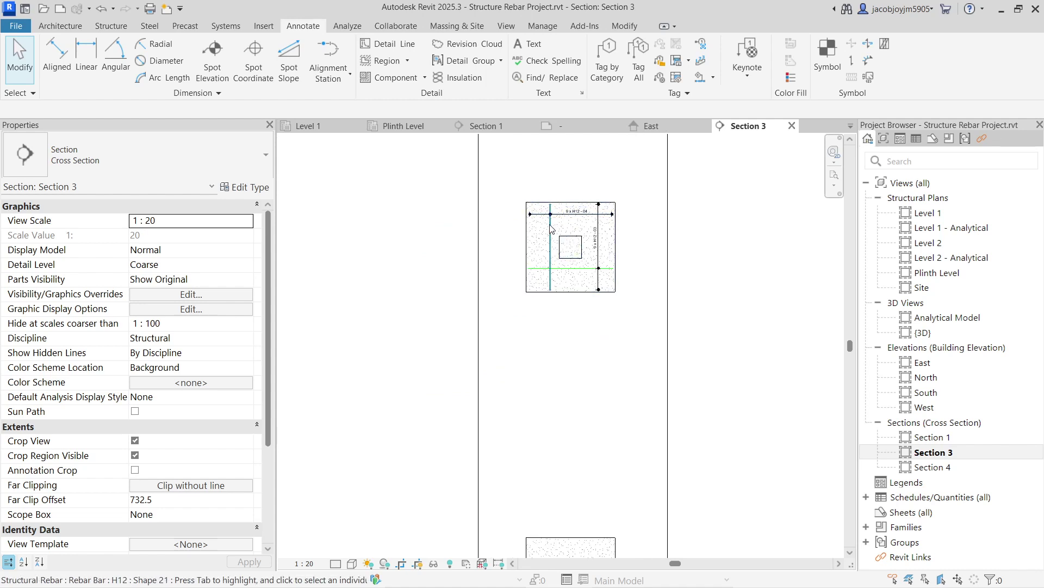
scroll(551, 229, down, 2)
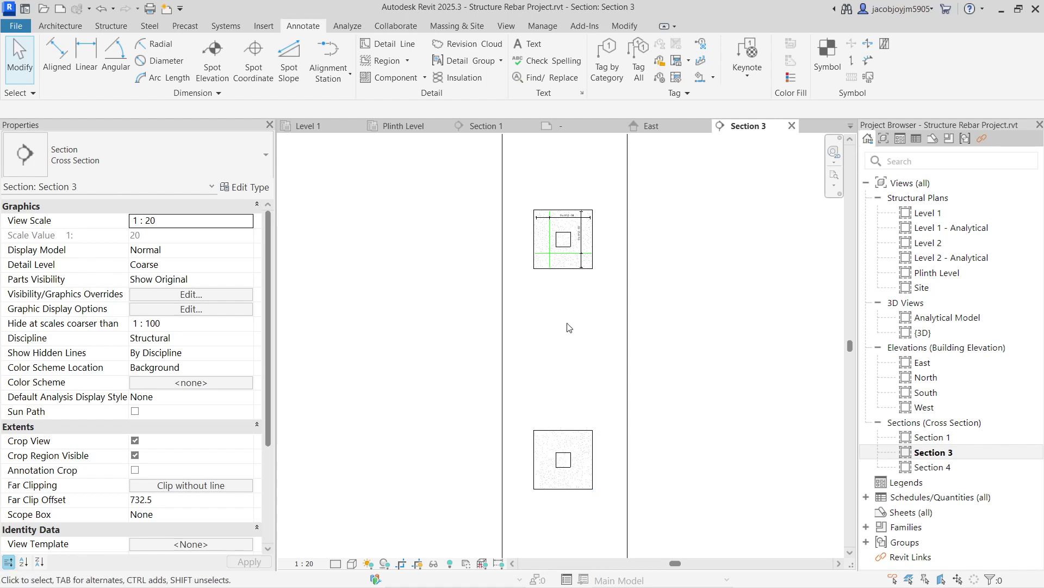
click(565, 279)
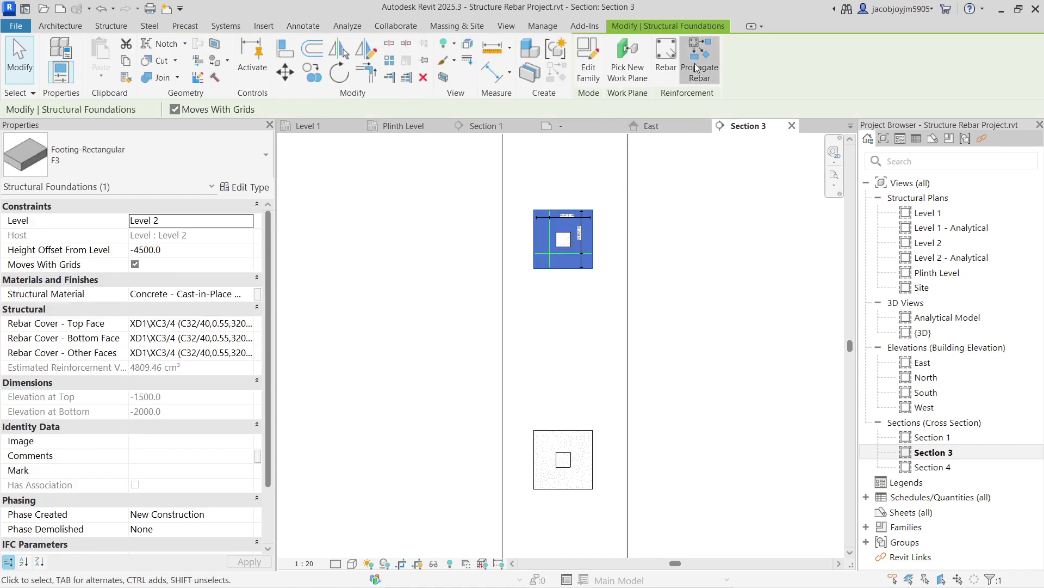
click(695, 68)
scroll(569, 476, up, 2)
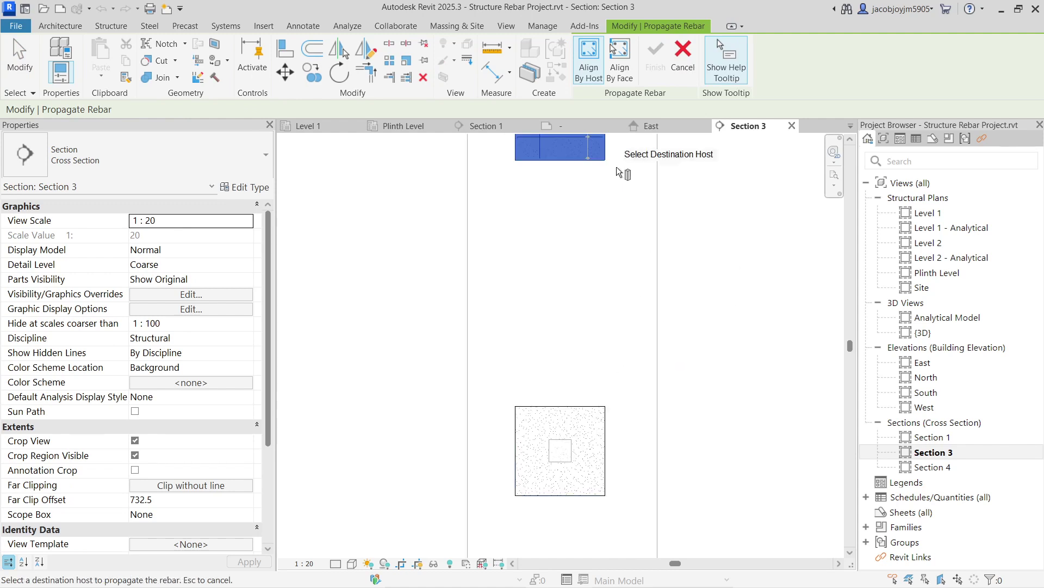
click(600, 408)
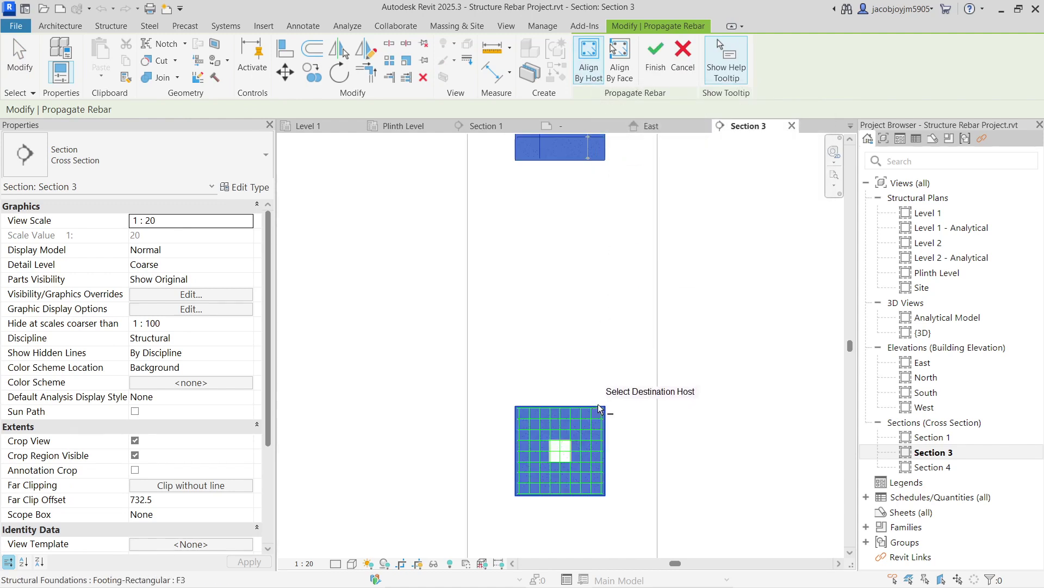
click(666, 66)
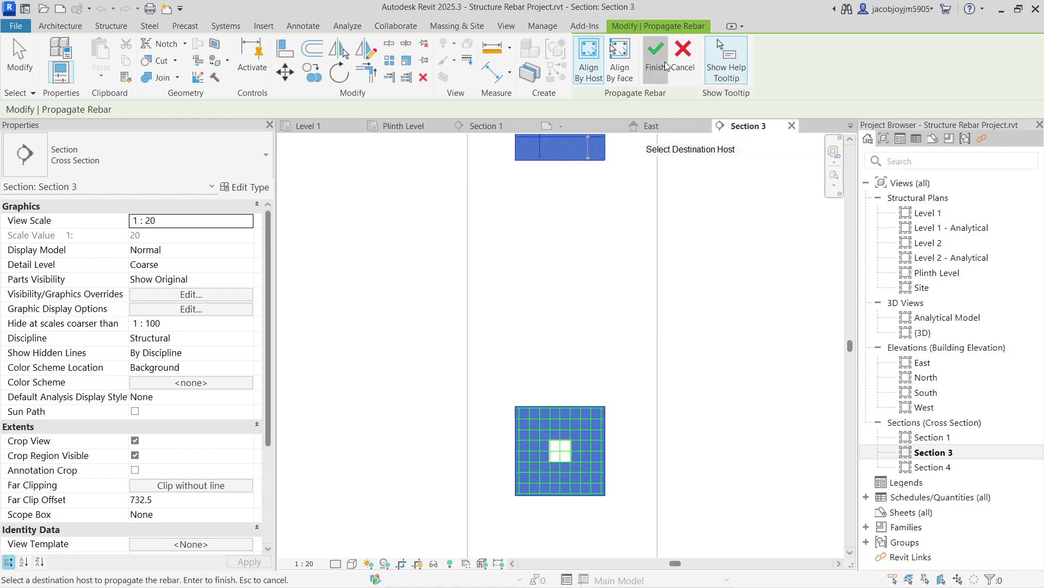
scroll(569, 513, up, 2)
scroll(569, 513, up, 2)
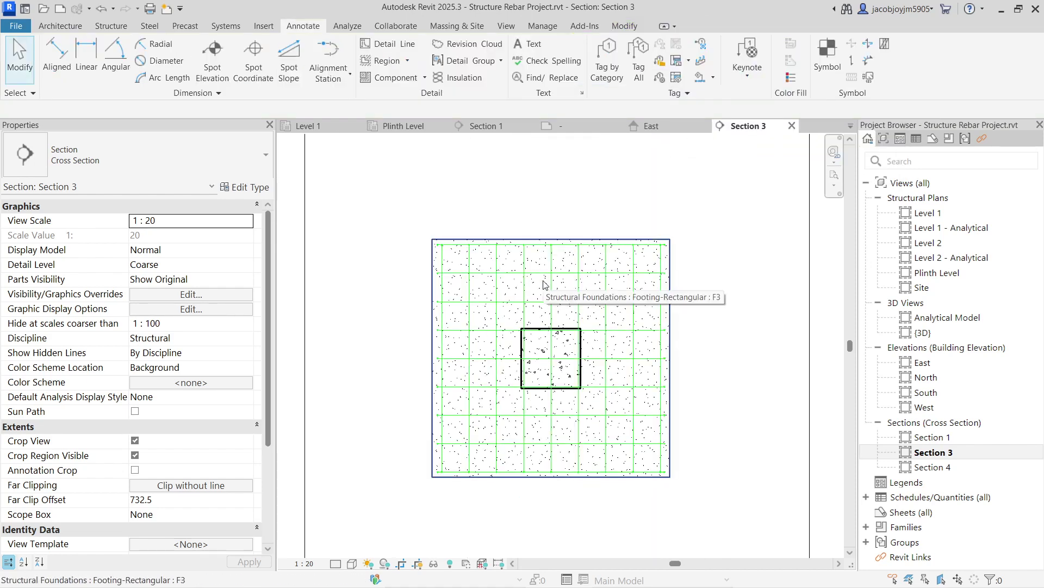
scroll(544, 284, down, 2)
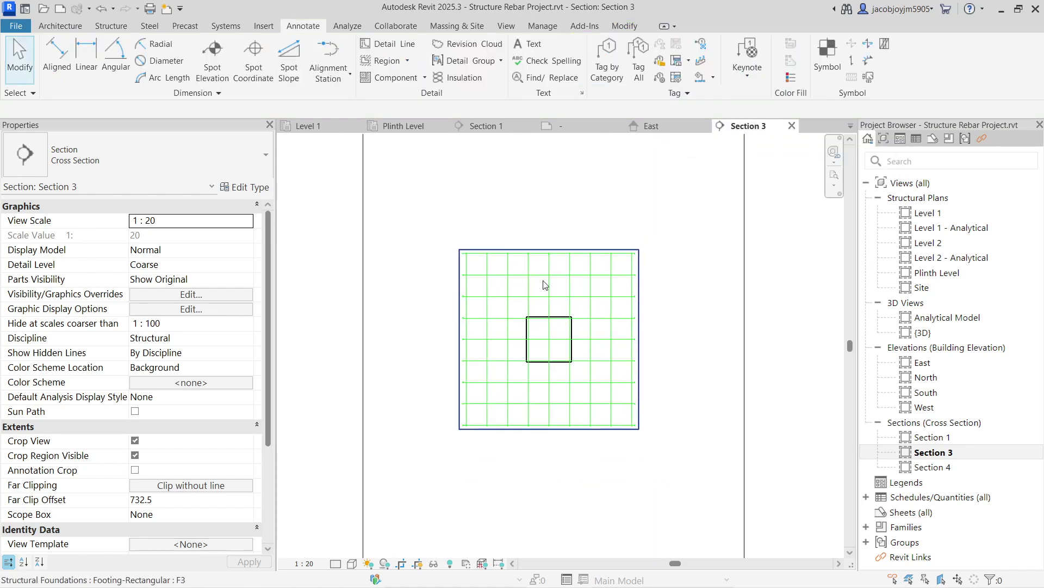
click(506, 25)
click(456, 55)
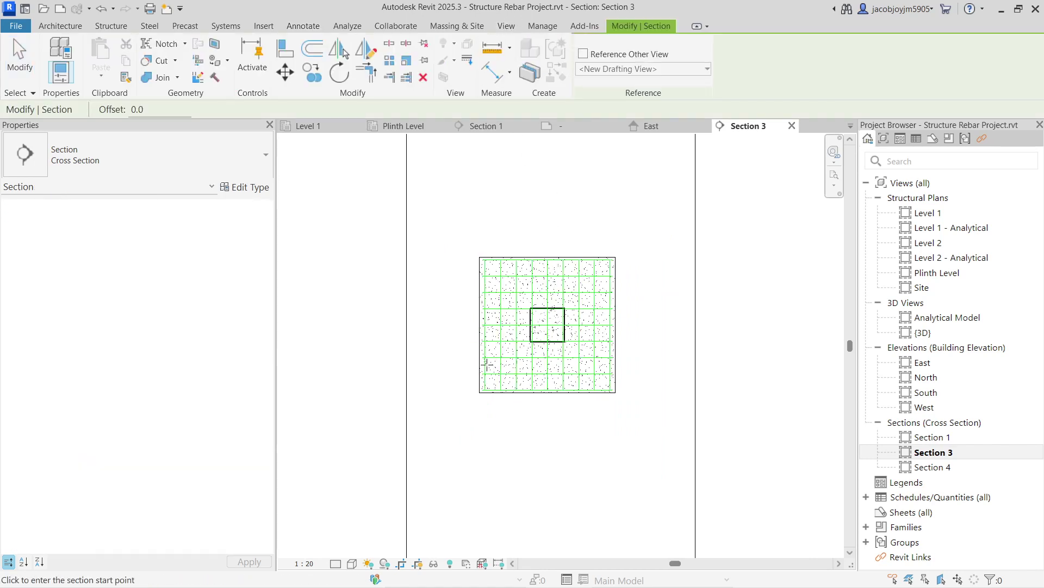
click(466, 369)
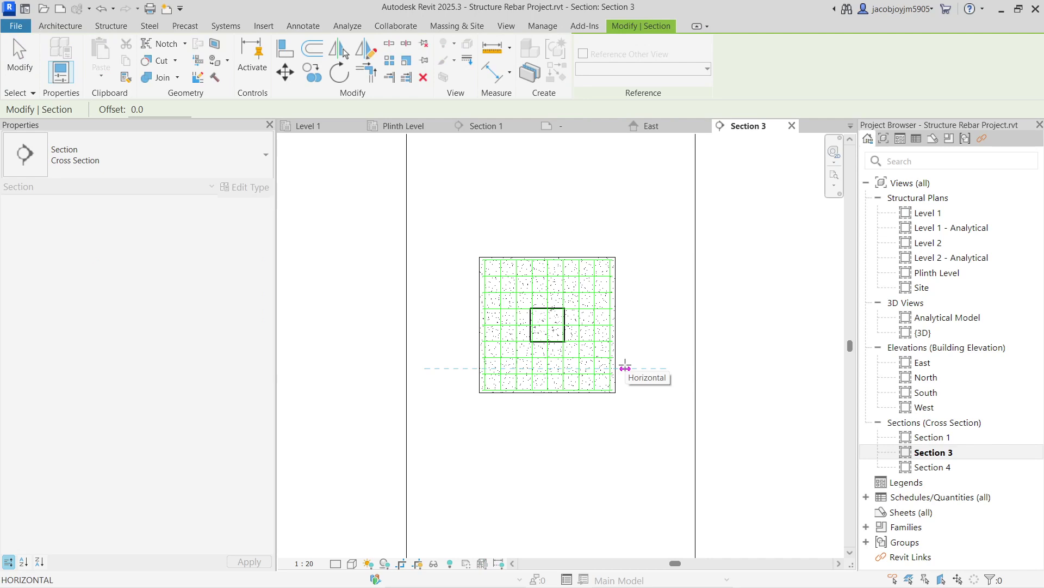
key(Escape)
key(Escape)
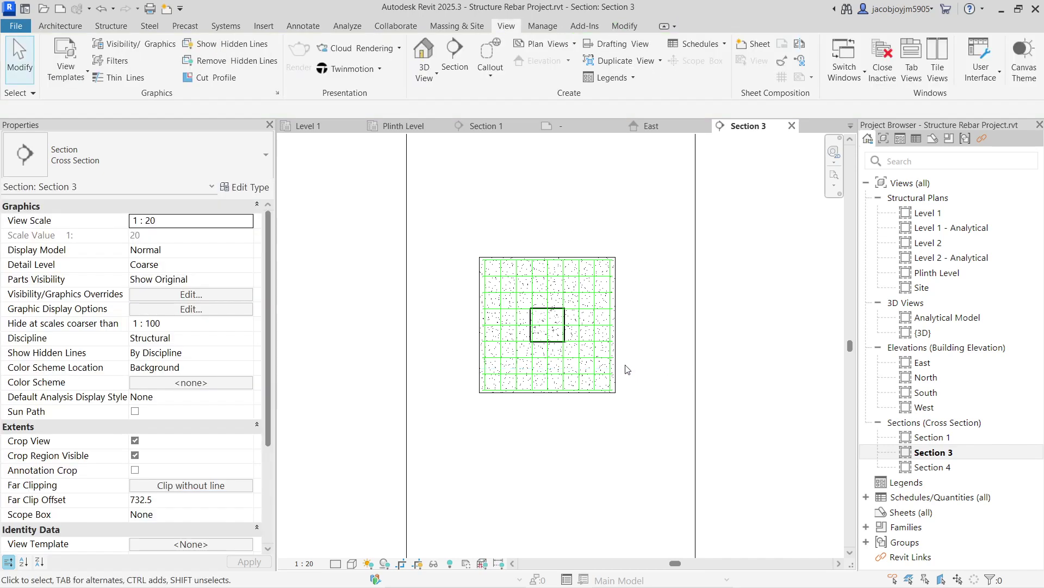
Turn on the visibility of the Sections annotation category in the Section 3 view.
key(v)
key(g)
click(336, 189)
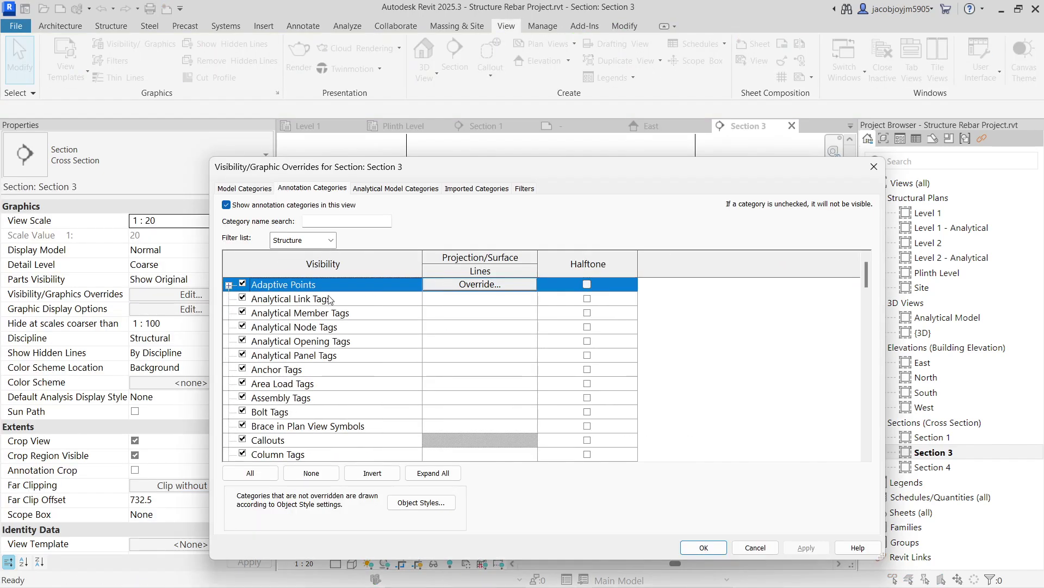
click(329, 328)
text(se)
scroll(325, 350, down, 1)
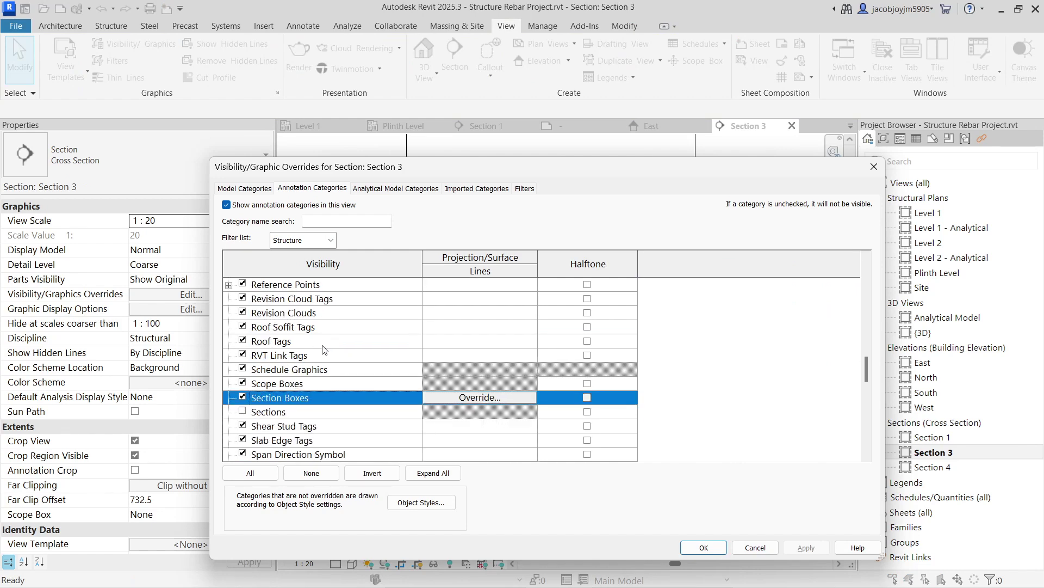
click(321, 412)
click(704, 547)
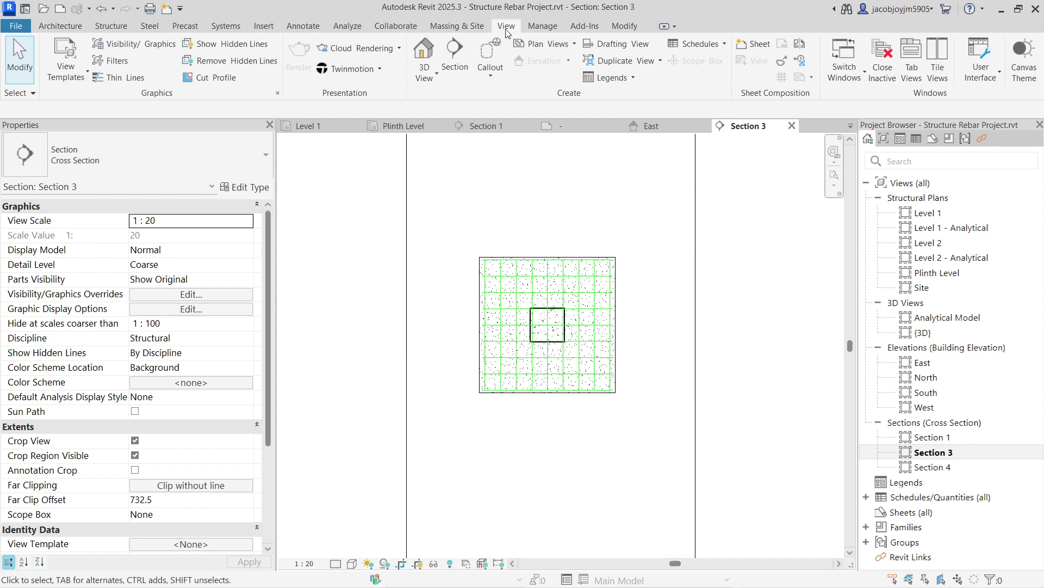
Draw a horizontal section line across the lower part of the newly reinforced footing and open its view.
click(455, 54)
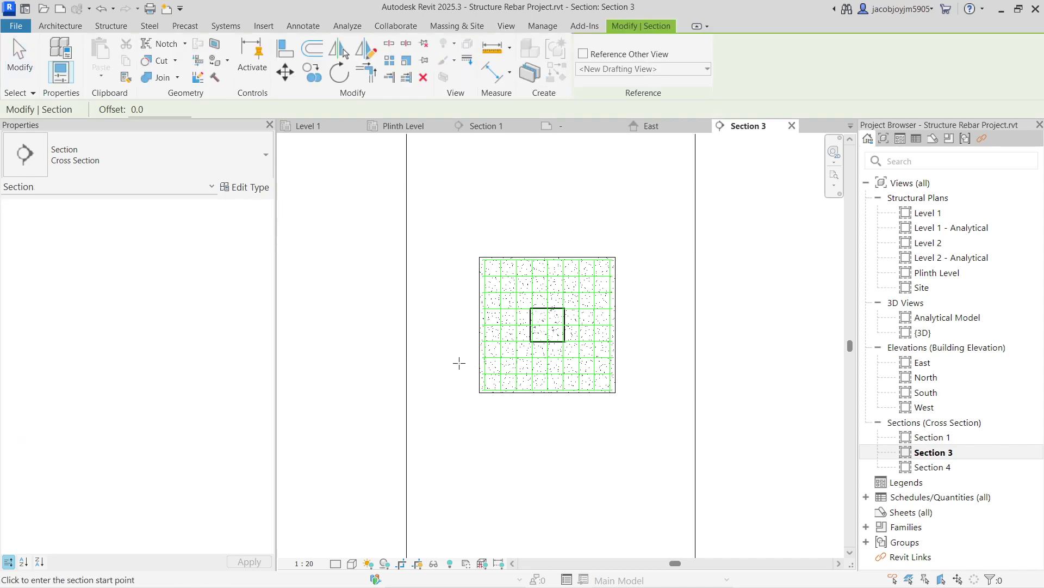
click(456, 363)
click(629, 363)
right_click(631, 363)
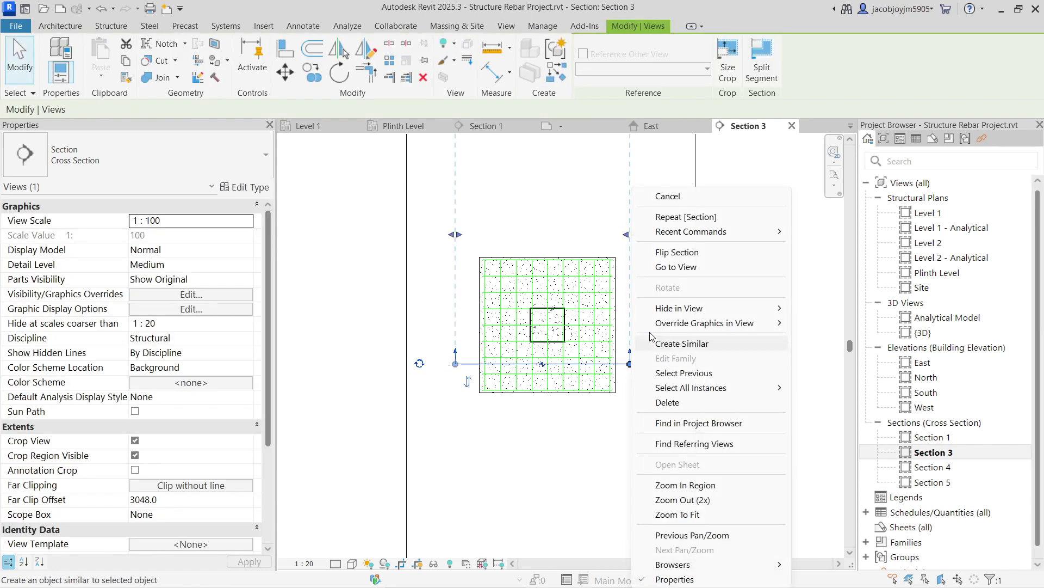
key(Escape)
right_click(617, 364)
mouse_move(664, 311)
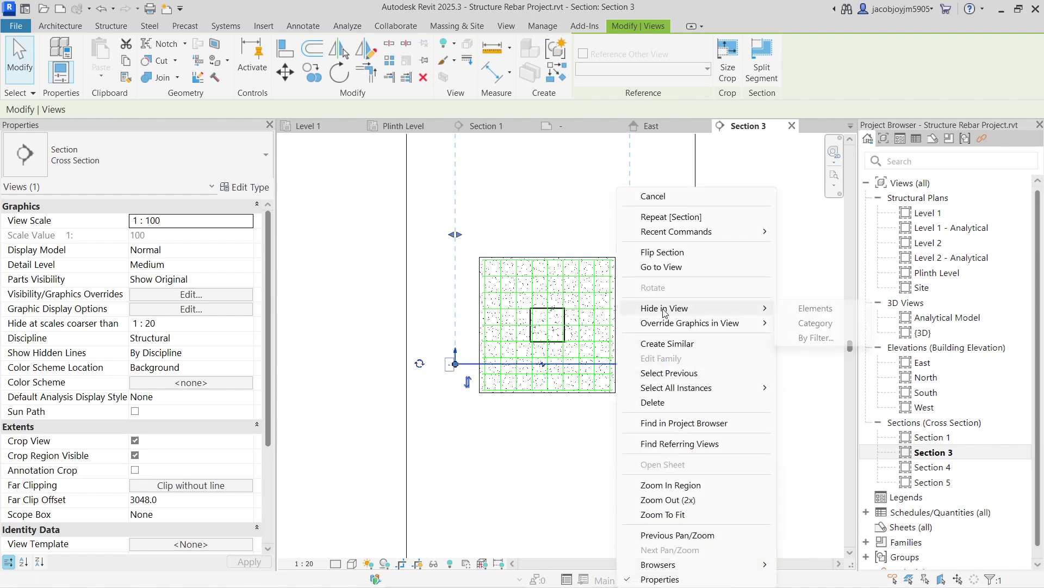
click(662, 266)
Set the new footing section's far clip offset to 200.
scroll(592, 439, up, 10)
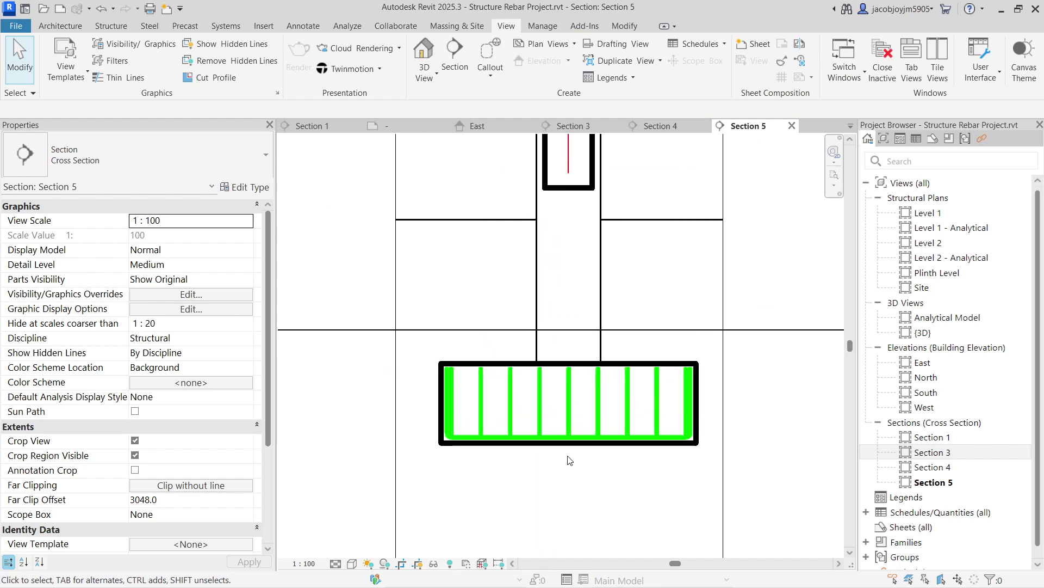
scroll(569, 460, up, 3)
click(190, 500)
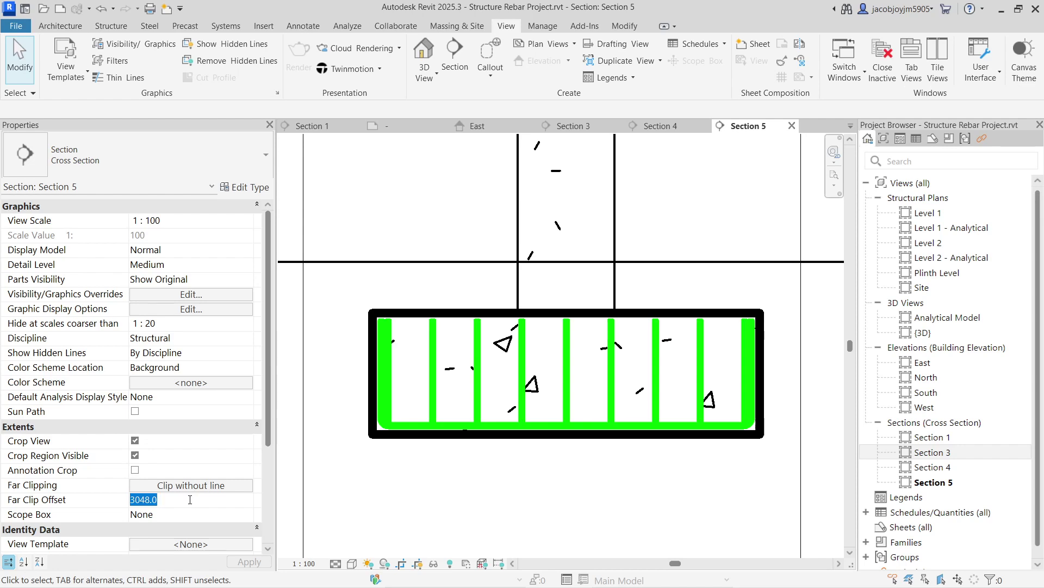
text(200)
click(190, 499)
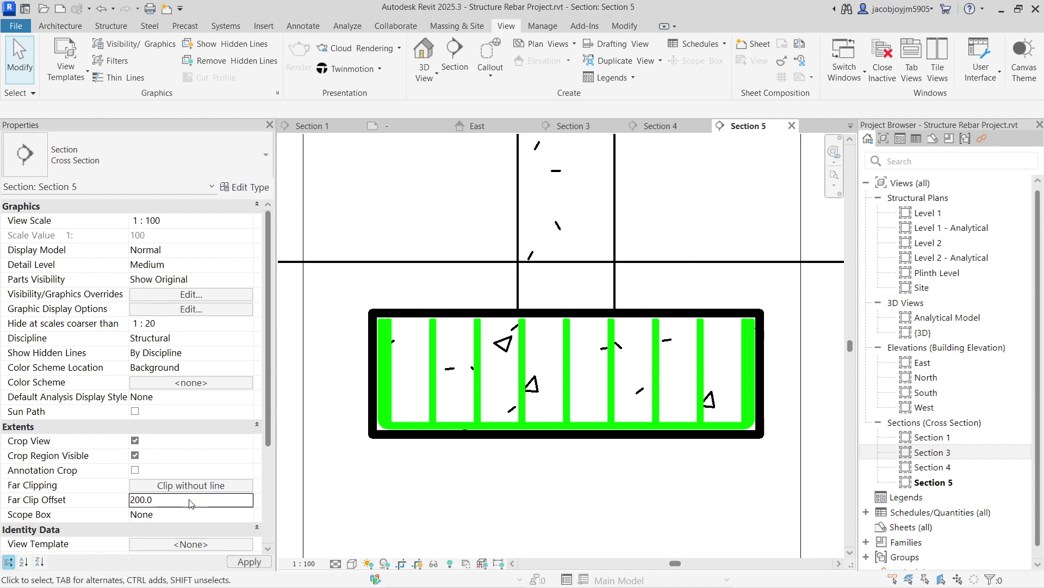
key(Return)
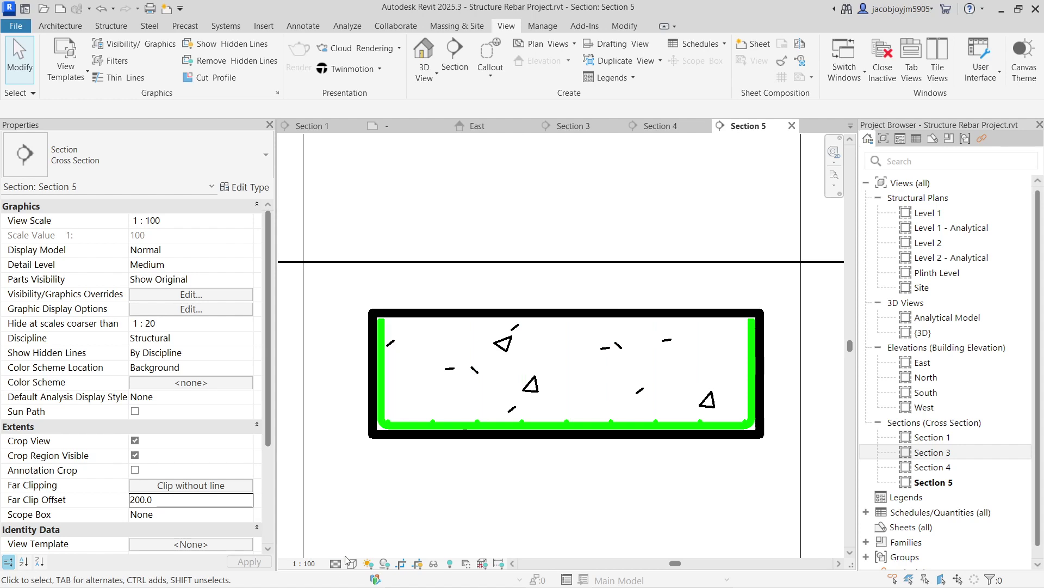
Set the scale of the footing section view to 1 : 20.
click(305, 563)
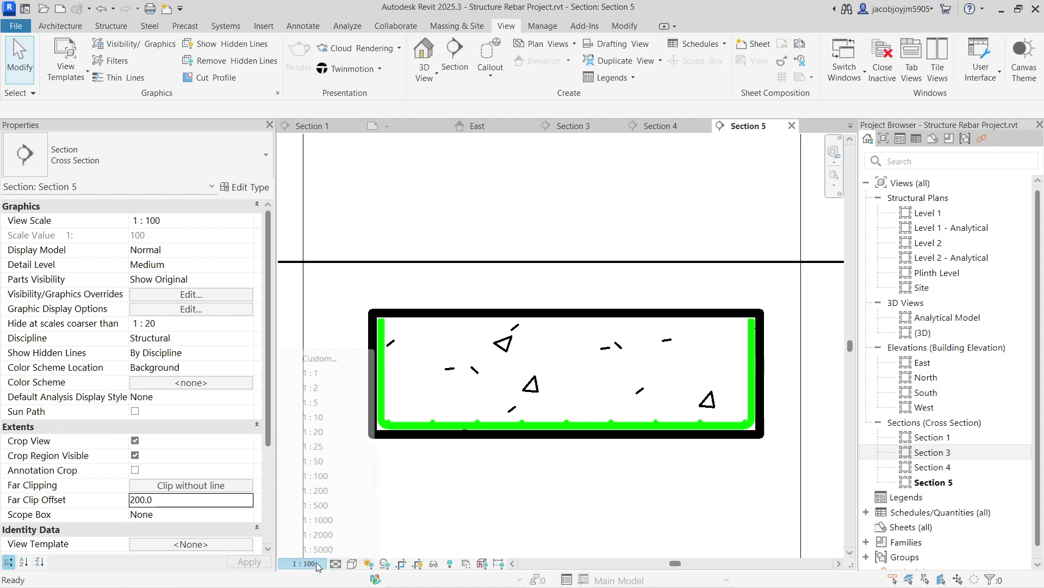
click(325, 438)
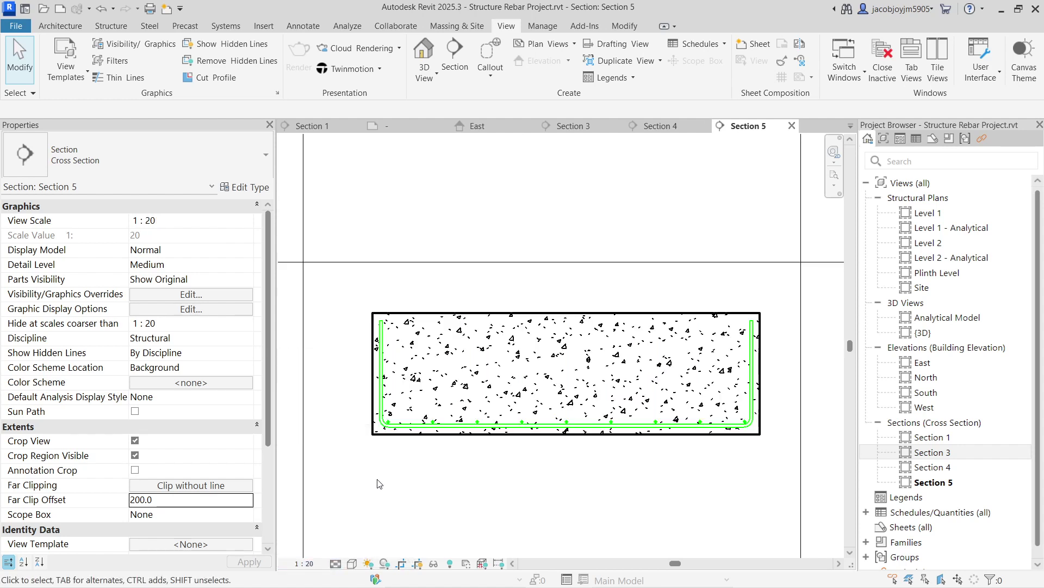
scroll(344, 316, up, 1)
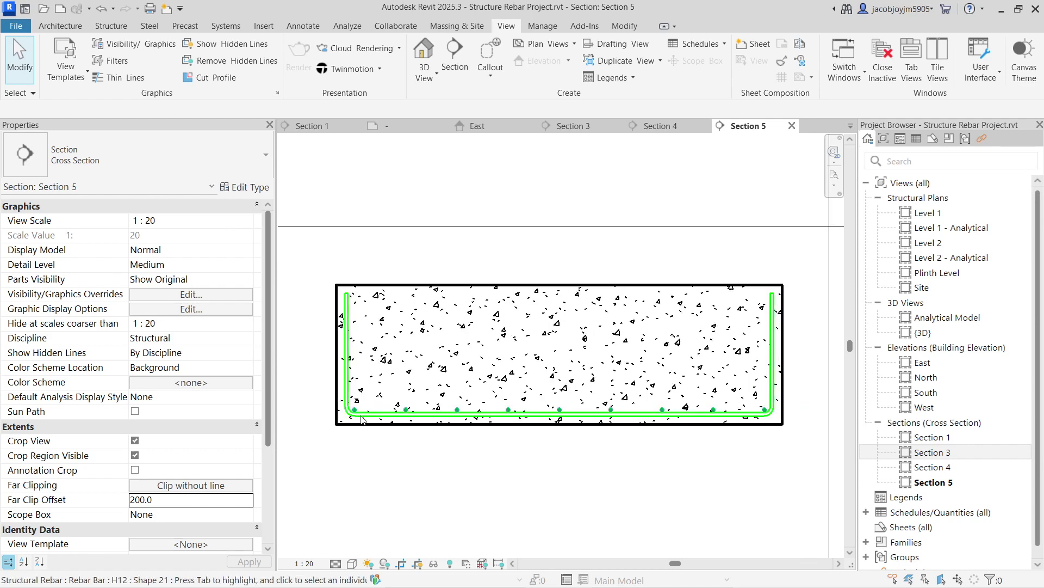
click(409, 423)
scroll(327, 388, down, 2)
click(636, 450)
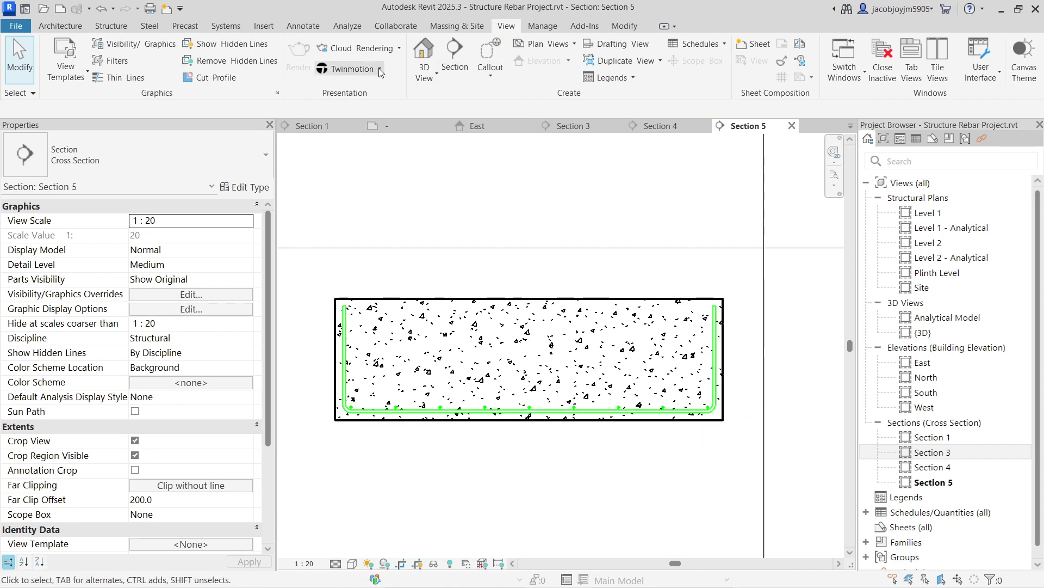
Tag the U-shaped H12 bar in the footing by category, with a horizontal tag and an attached-end leader line.
click(306, 28)
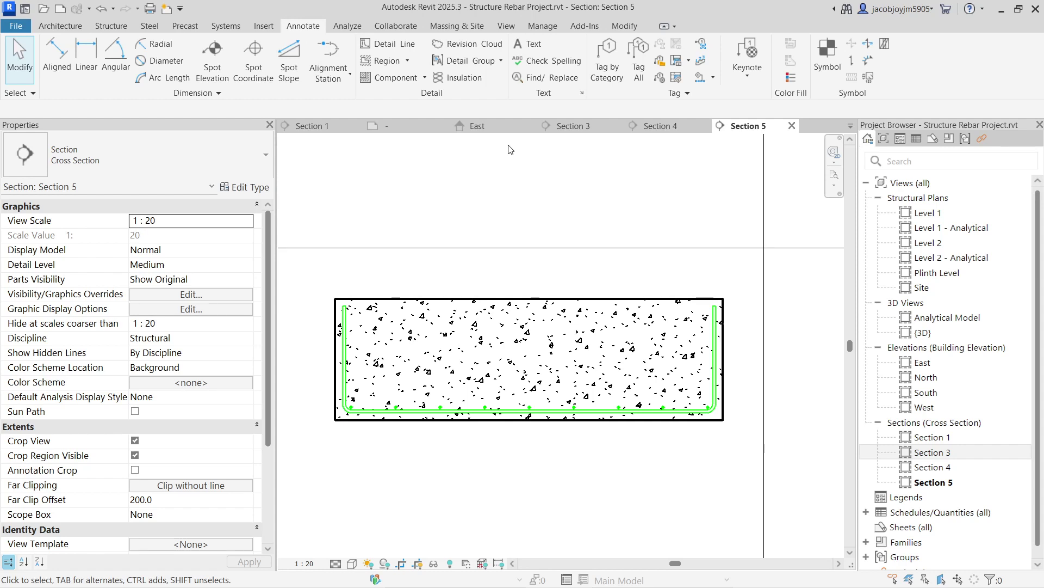
click(607, 80)
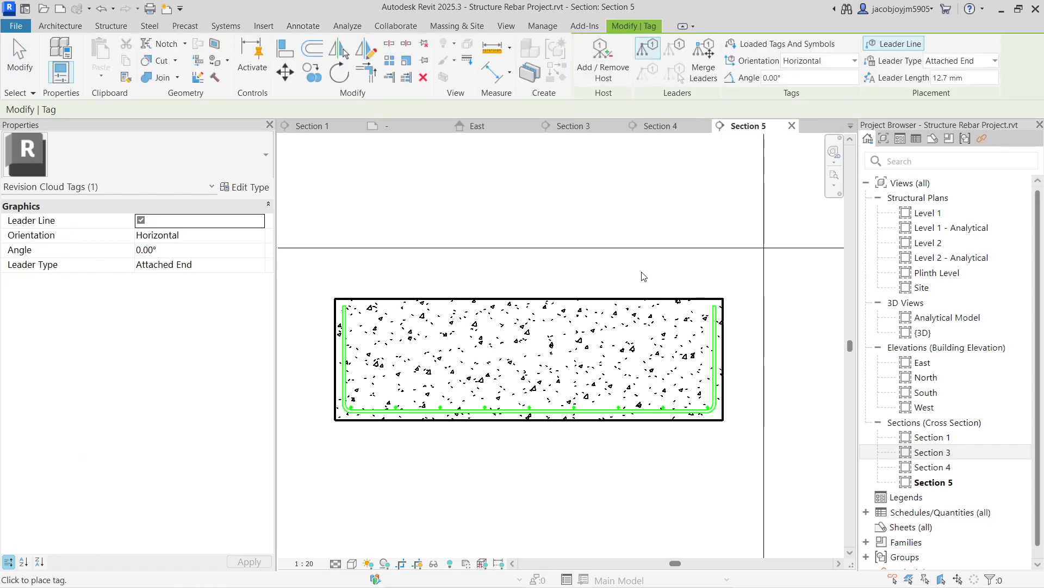
middle_drag(646, 310, 496, 330)
scroll(582, 329, up, 1)
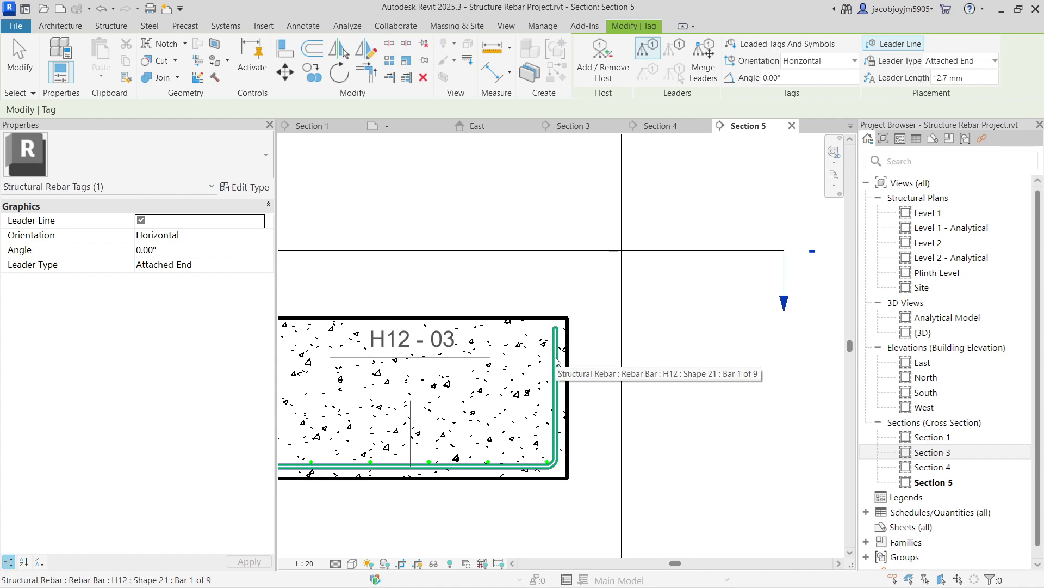
click(558, 360)
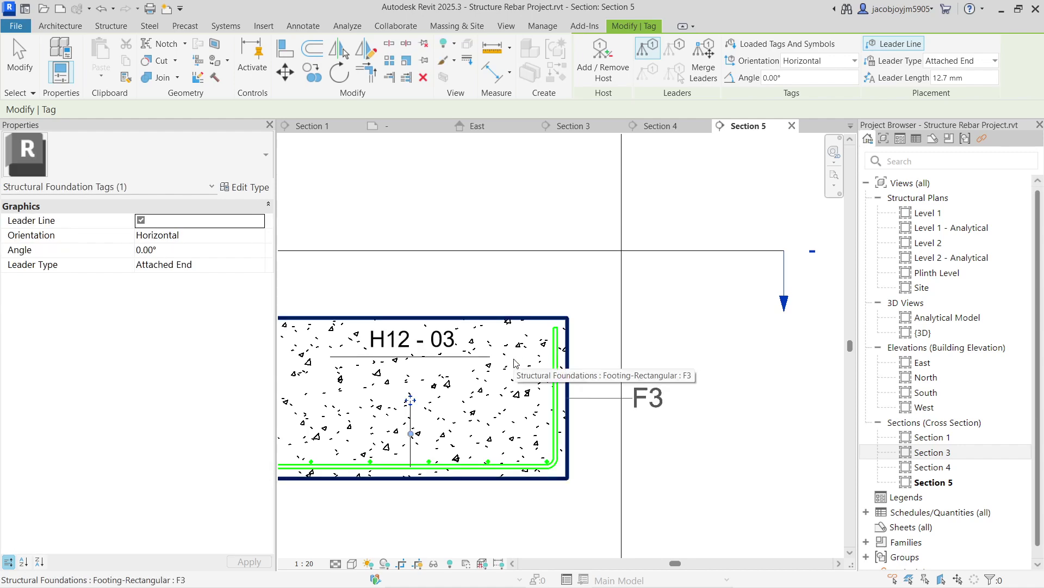
key(Escape)
Move the H12 bar's tag outside the footing, beside its right edge, with the leader meeting the bar's vertical leg.
click(445, 360)
drag(411, 401, 671, 417)
scroll(659, 338, down, 5)
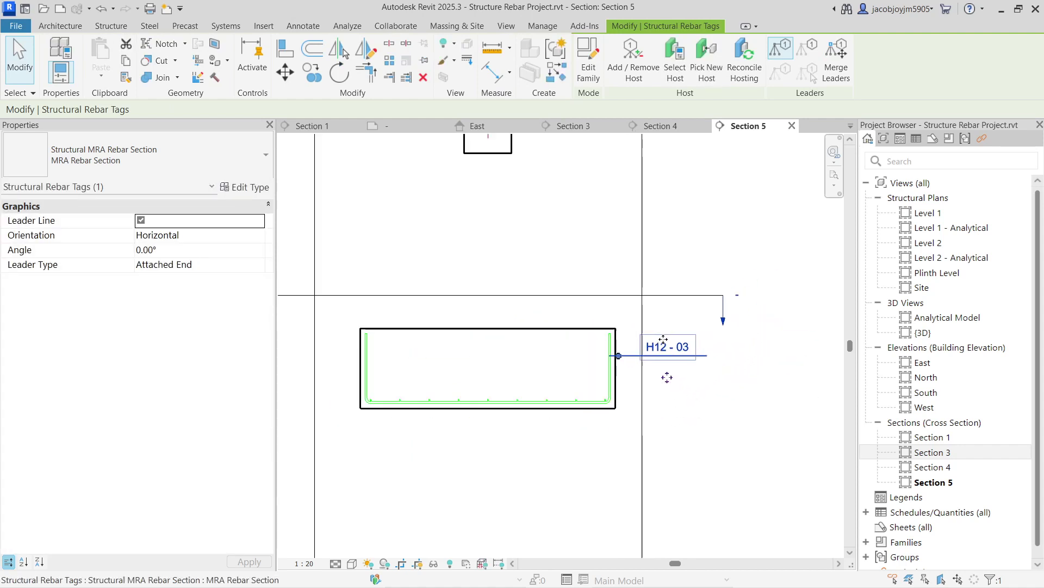
key(Escape)
Shrink the section view's crop region vertically so it encloses only the footing and the beam just above it.
scroll(648, 260, down, 8)
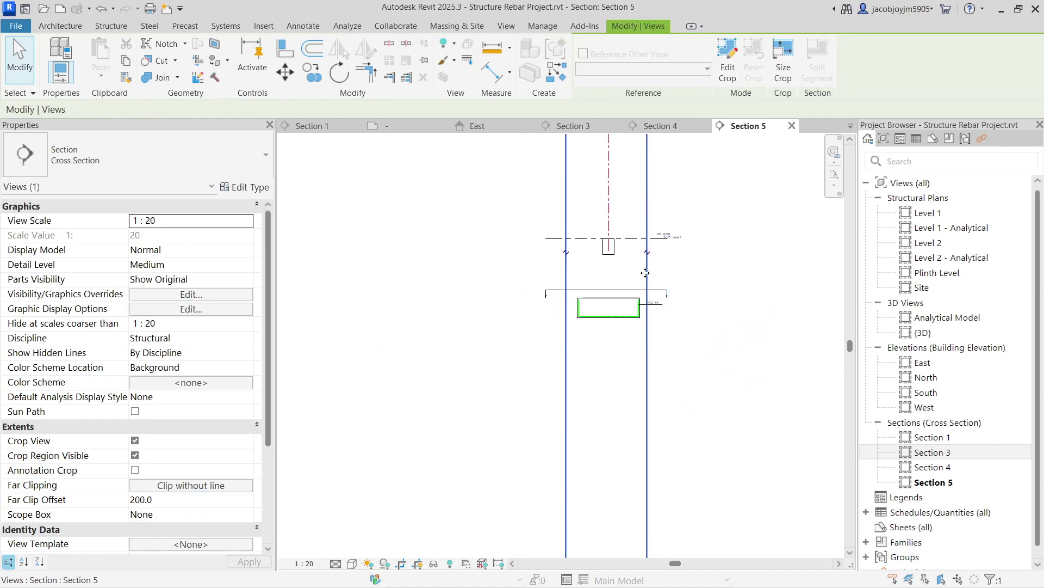
middle_drag(650, 338, 639, 552)
middle_drag(635, 239, 629, 269)
scroll(629, 270, up, 3)
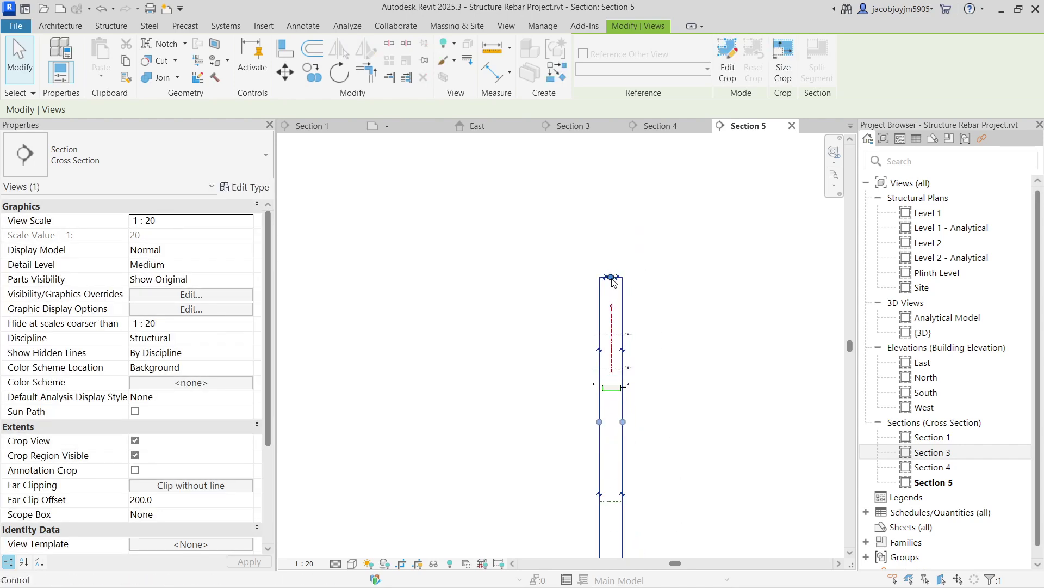
middle_drag(620, 383, 586, 346)
drag(586, 346, 586, 283)
scroll(586, 282, up, 10)
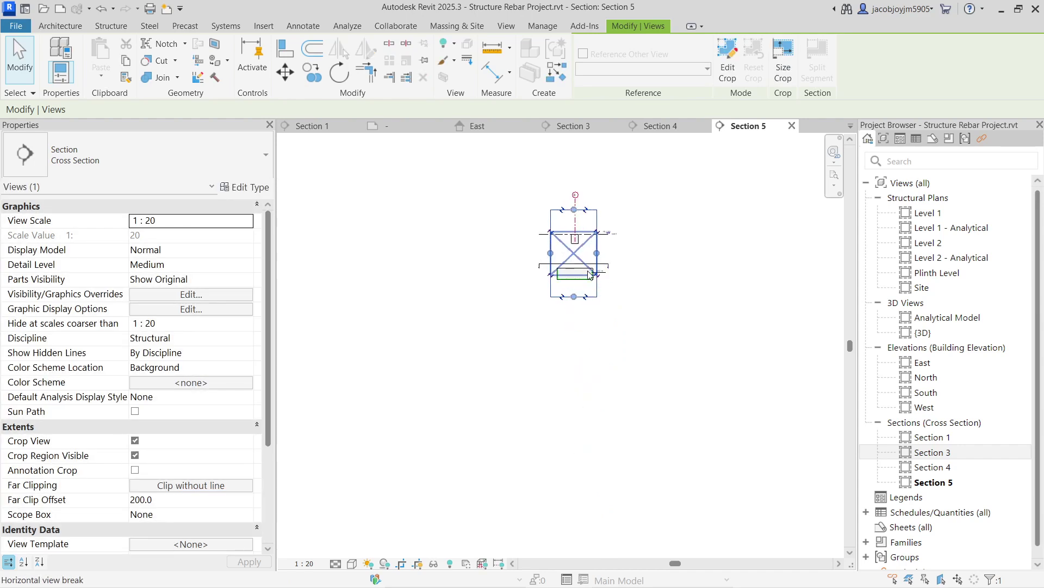
key(Escape)
scroll(586, 282, up, 2)
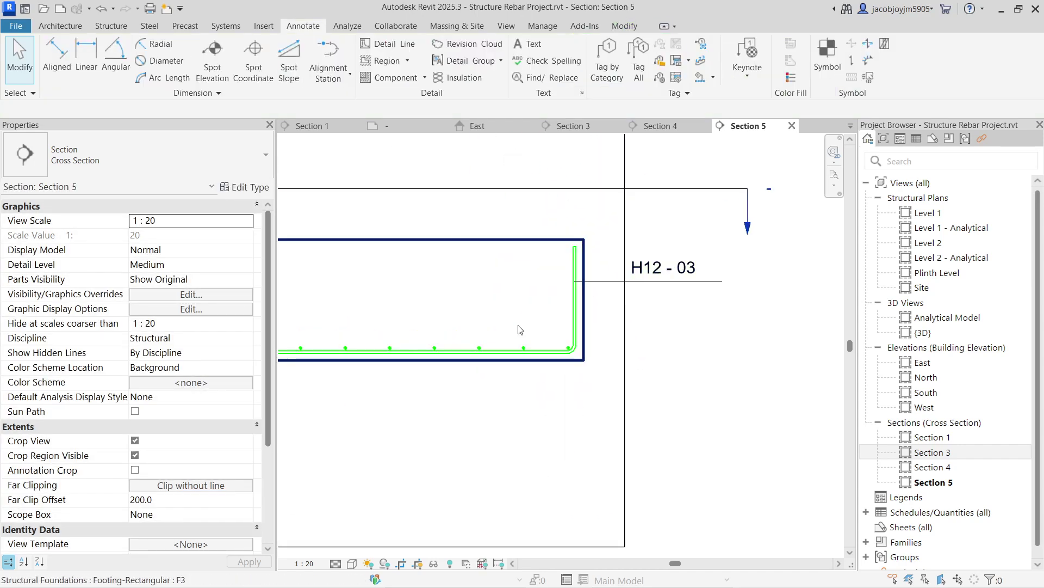
Hide the crop region boundary of the footing section view while keeping the view cropped.
click(135, 455)
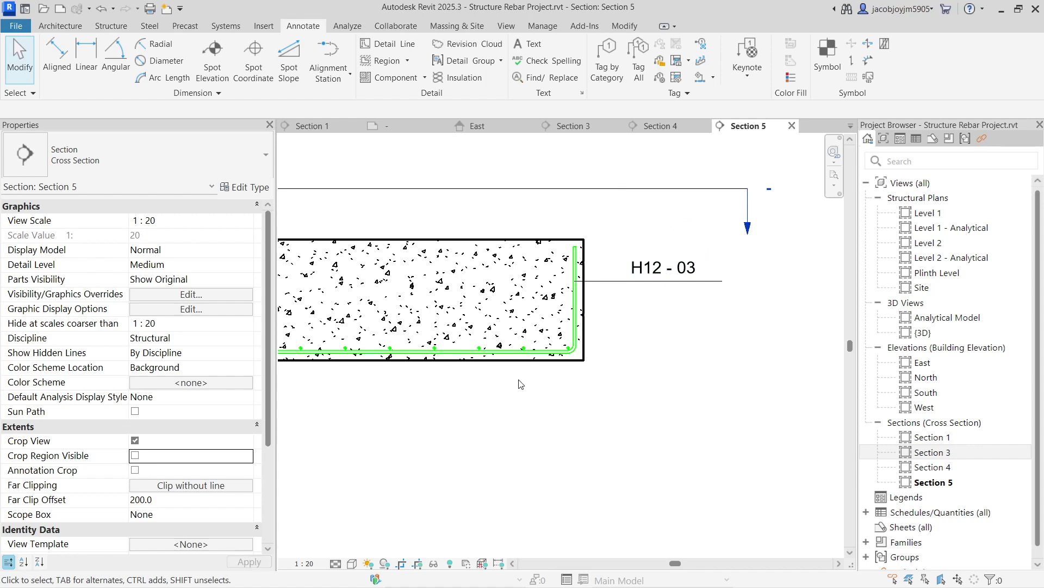
scroll(660, 312, up, 2)
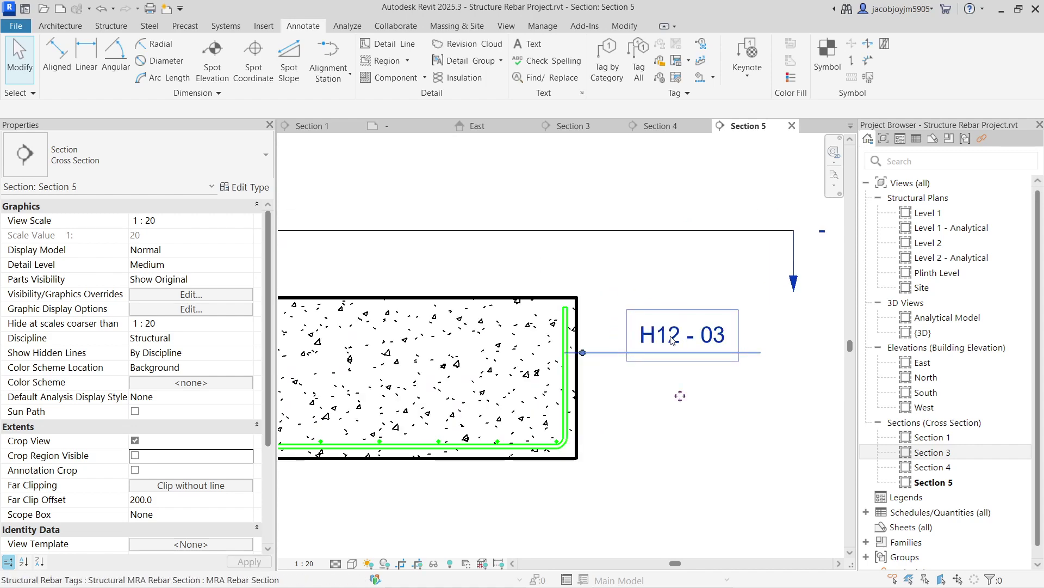
click(698, 317)
scroll(702, 316, down, 2)
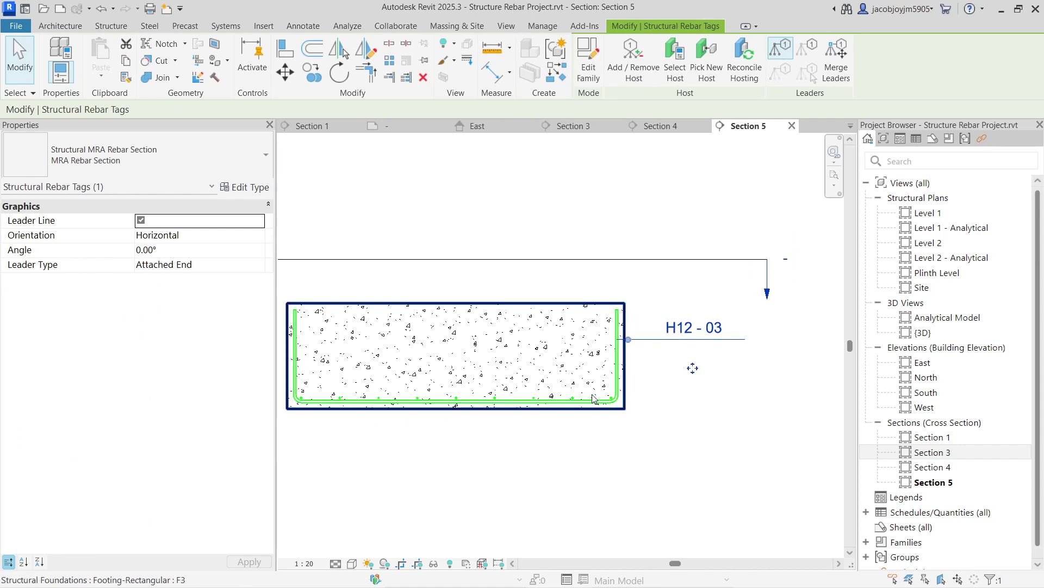
scroll(594, 393, up, 2)
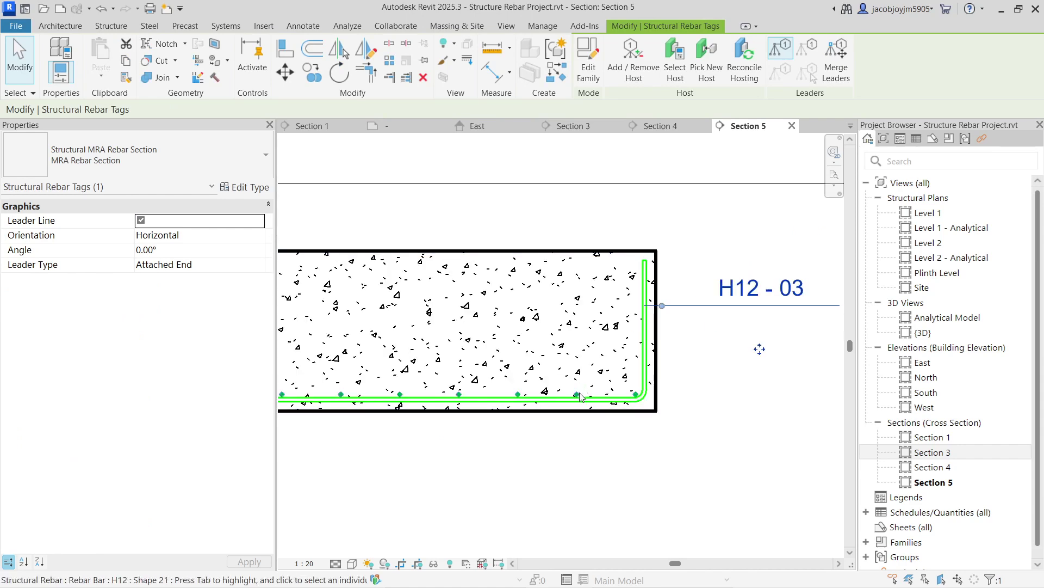
click(594, 393)
scroll(689, 371, down, 2)
click(706, 410)
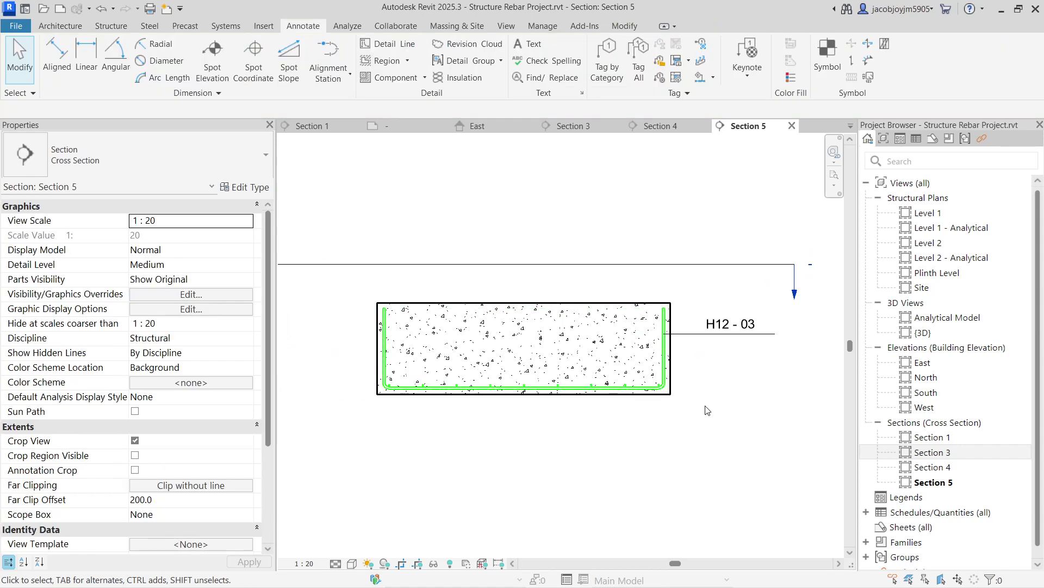
Tag the second distribution bar from the footing's right side by category, with a horizontal tag and attached-end leader.
click(608, 76)
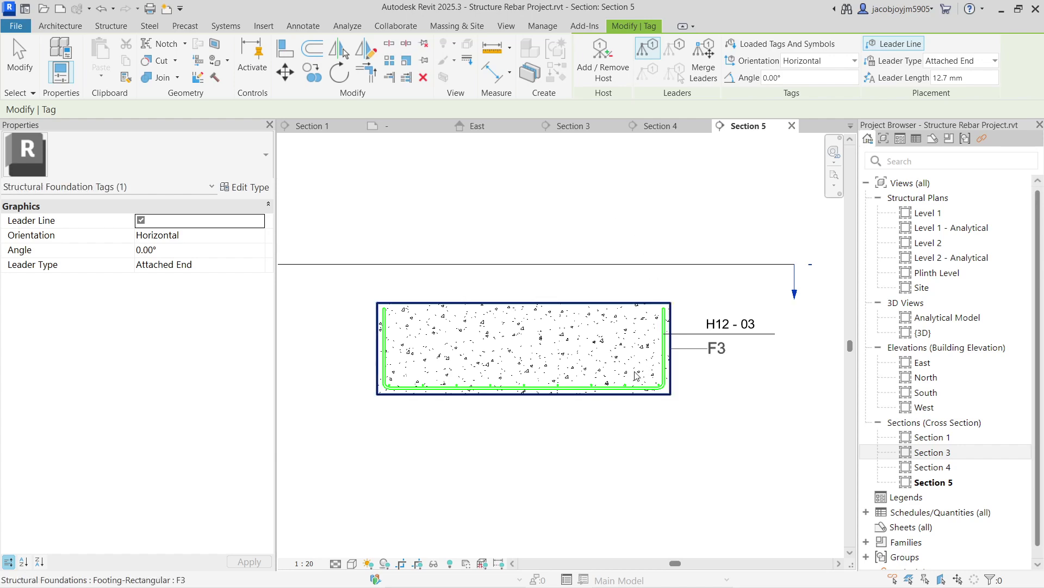
scroll(626, 385, up, 5)
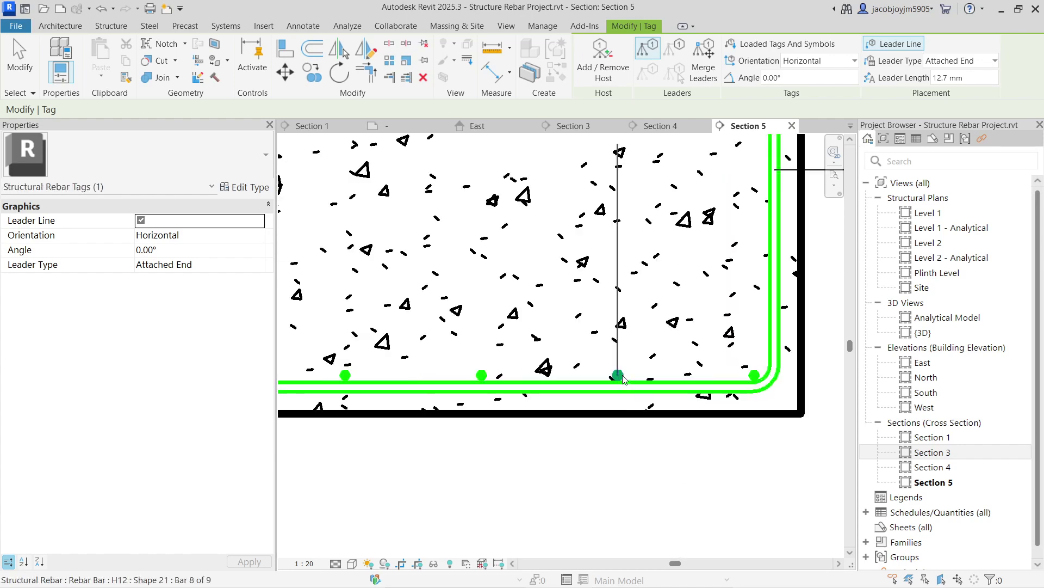
scroll(625, 283, down, 5)
key(Escape)
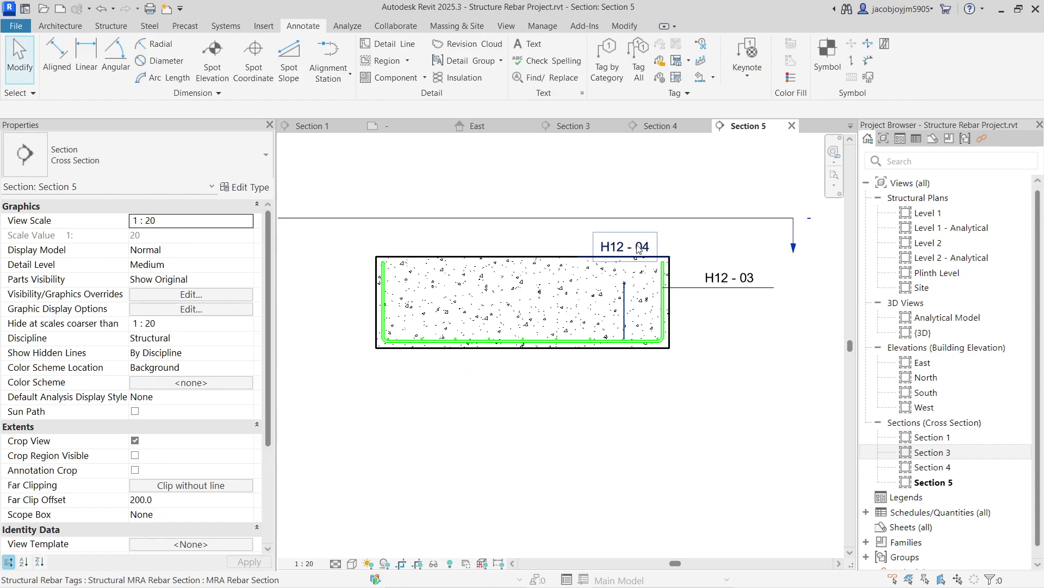
Move the distribution bar's tag below the footing's lower-right corner and bend its leader level with the tag's line.
click(635, 250)
drag(636, 249, 704, 407)
drag(642, 361, 642, 382)
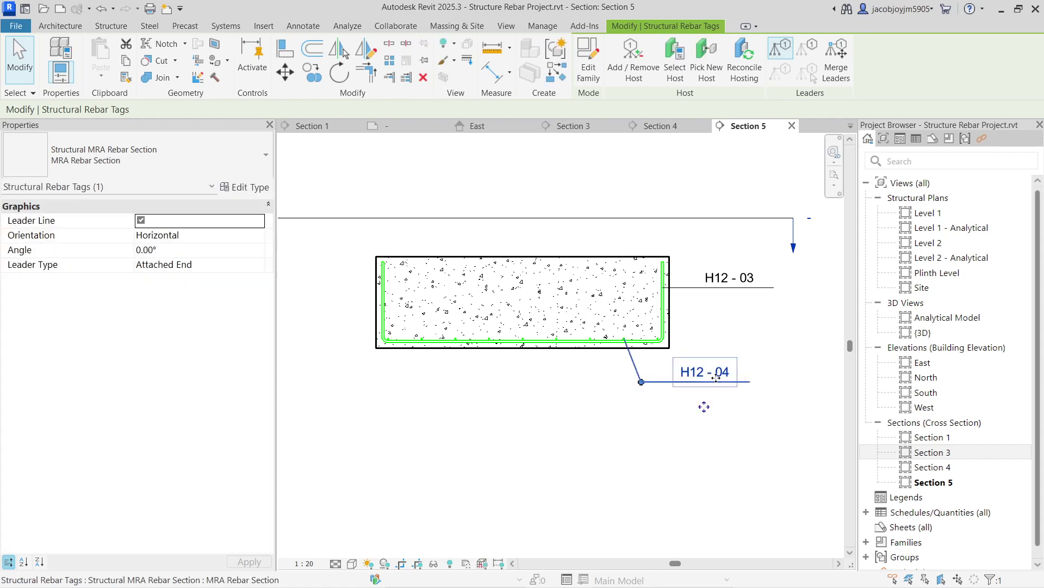
scroll(626, 340, up, 3)
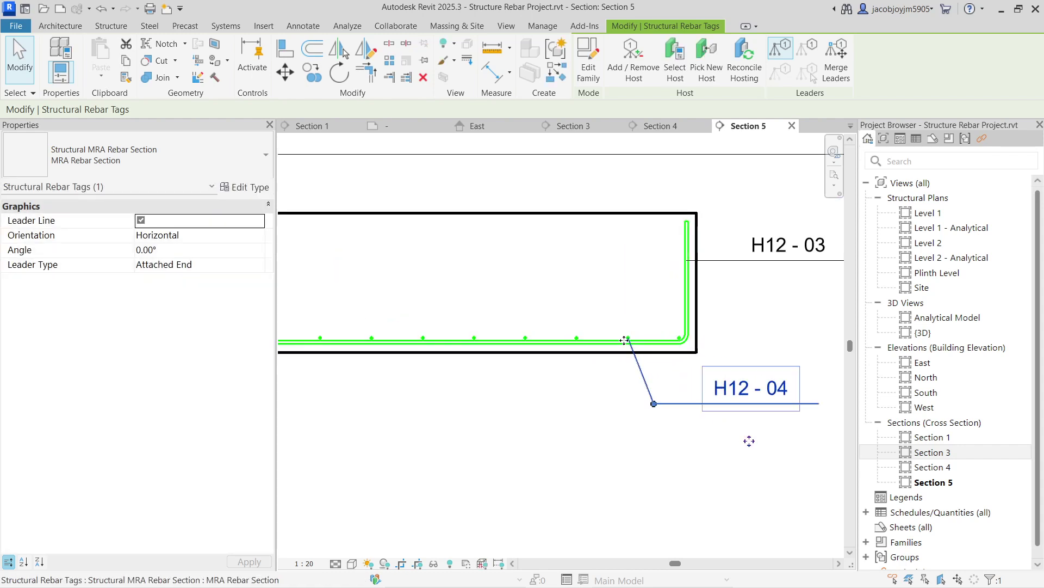
scroll(655, 389, down, 2)
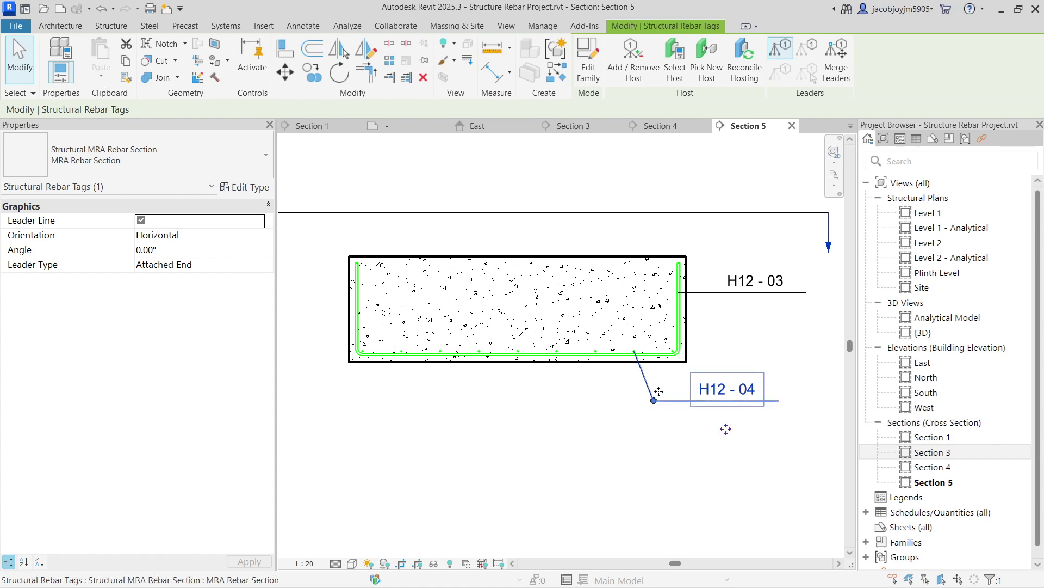
Try the MRA Rebar type on the distribution bar's tag and return it to MRA Rebar Section.
click(202, 156)
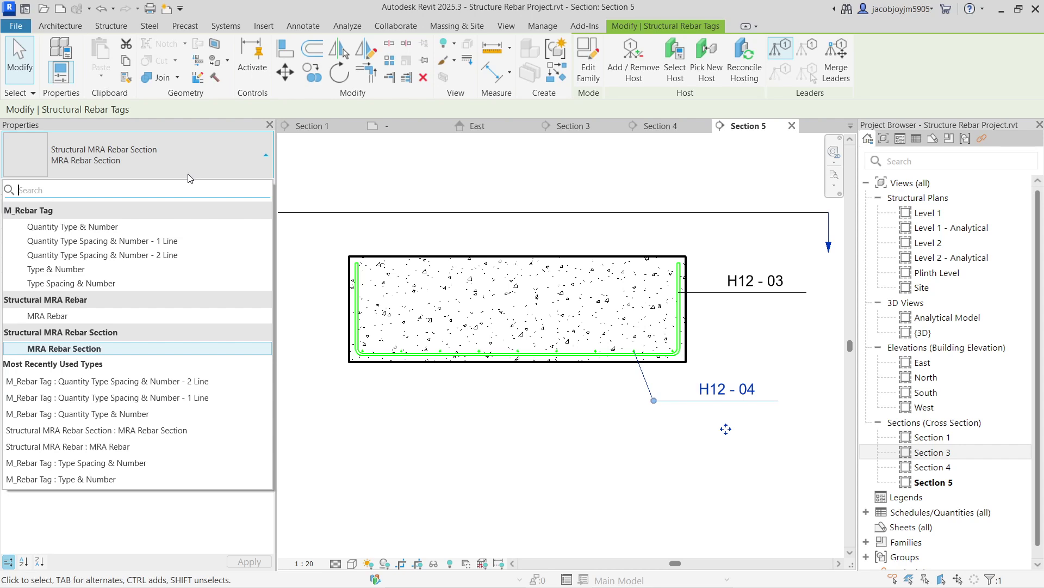
click(108, 318)
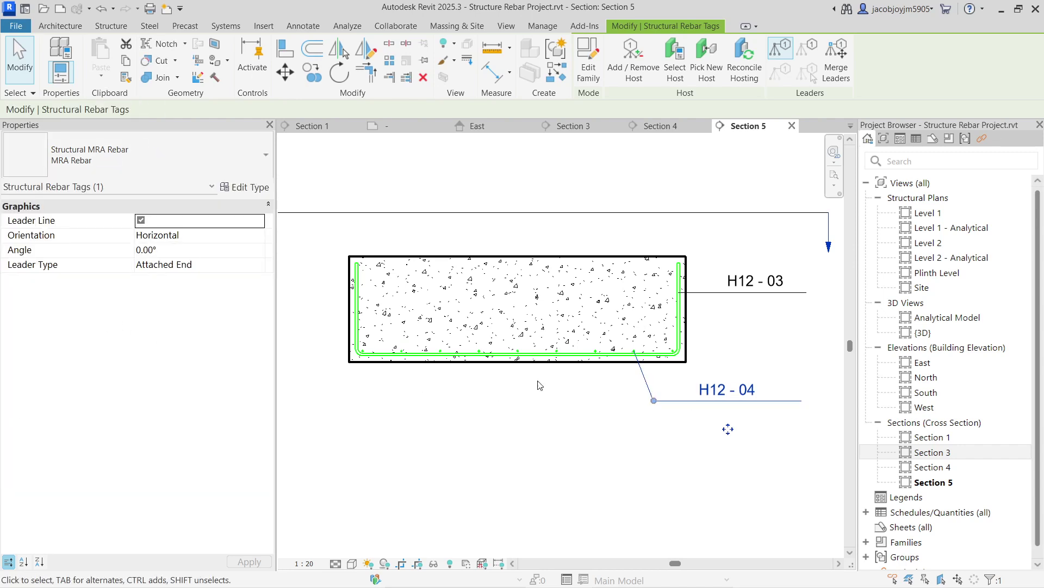
click(168, 187)
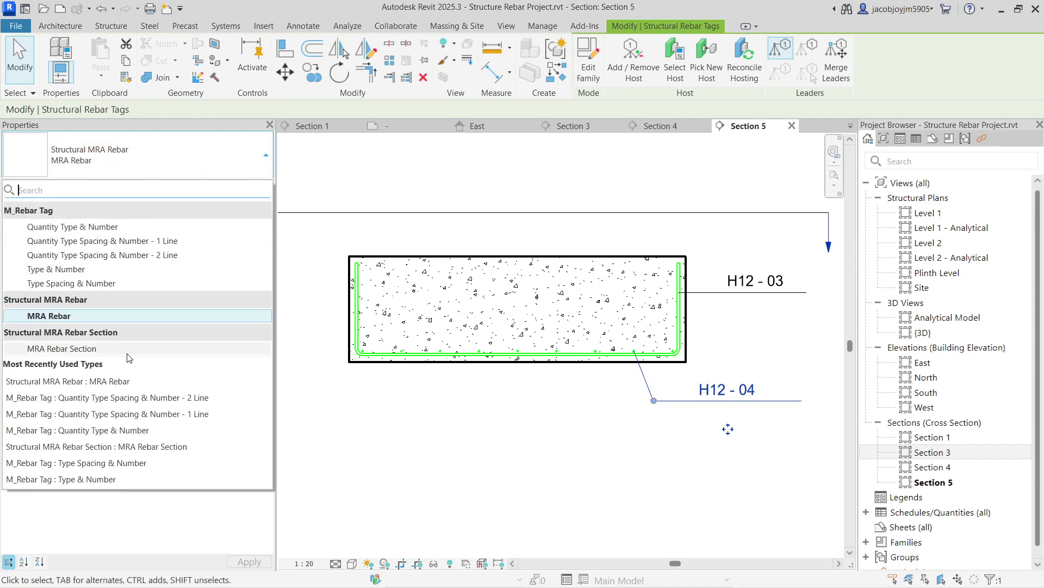
click(132, 353)
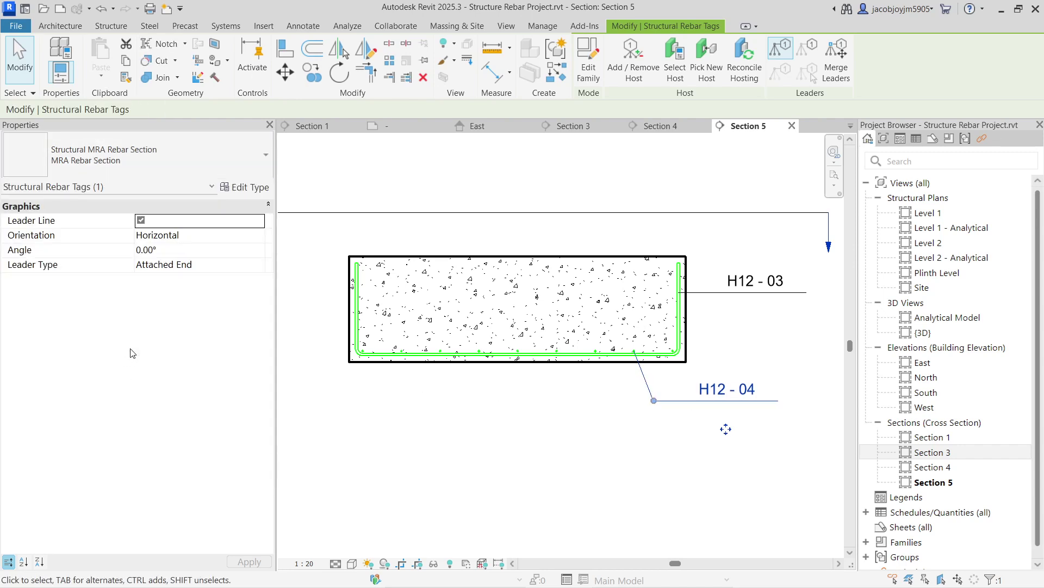
Switch the distribution bar's tag to the M_Rebar Tag type Quantity Type & Number.
click(170, 162)
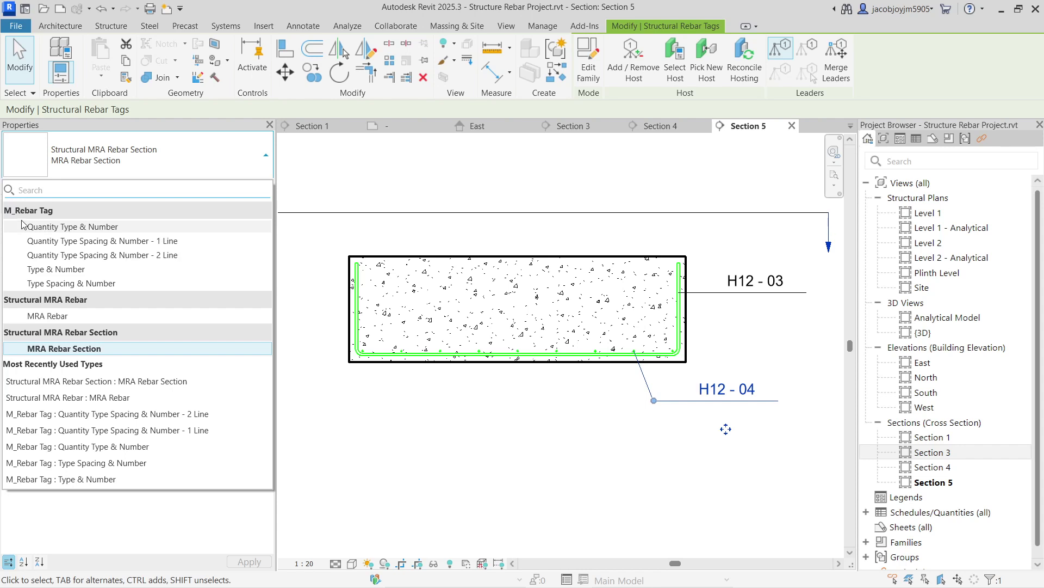
click(139, 228)
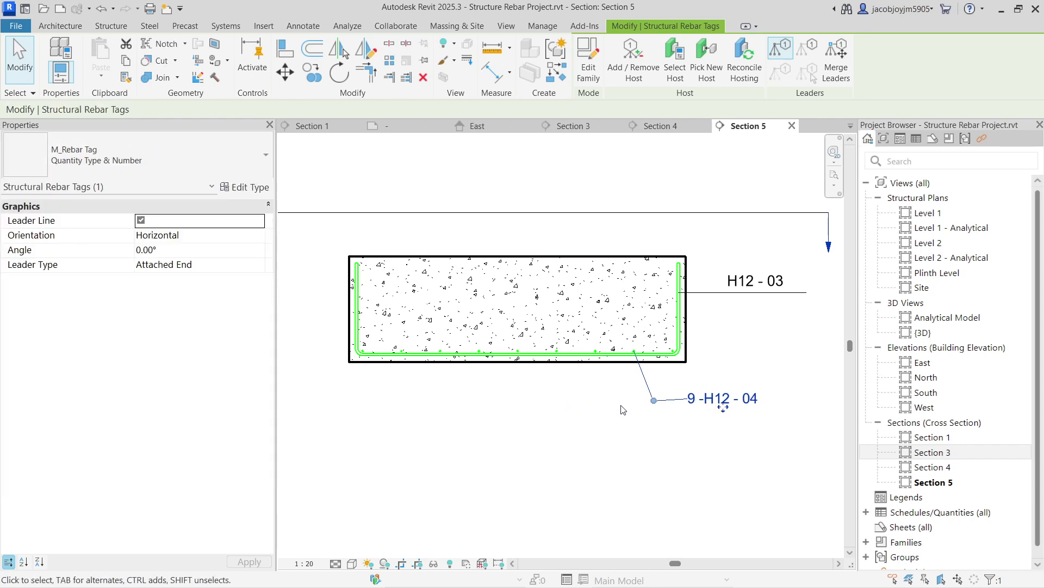
scroll(623, 409, up, 2)
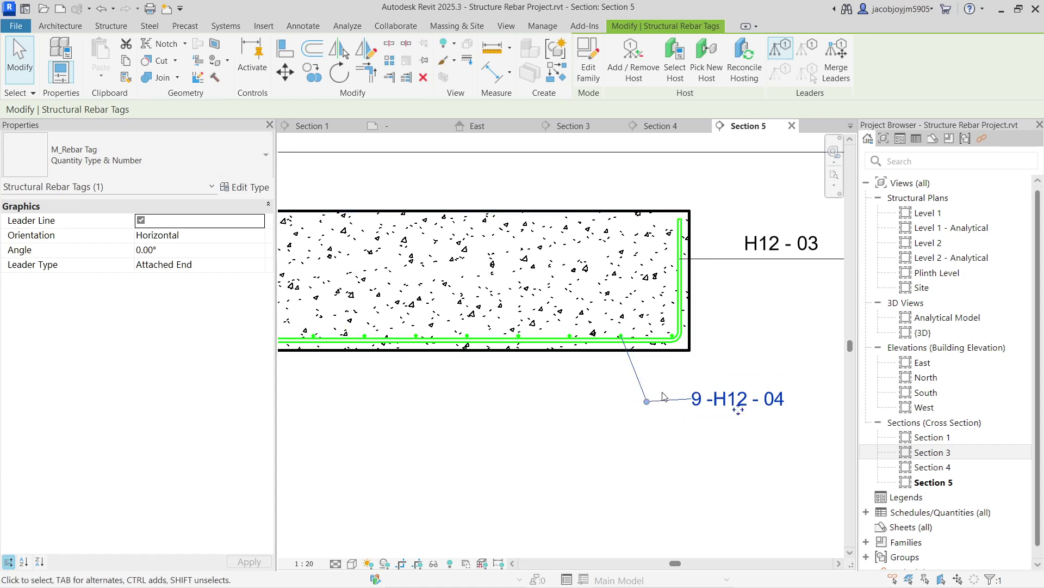
drag(724, 412, 737, 408)
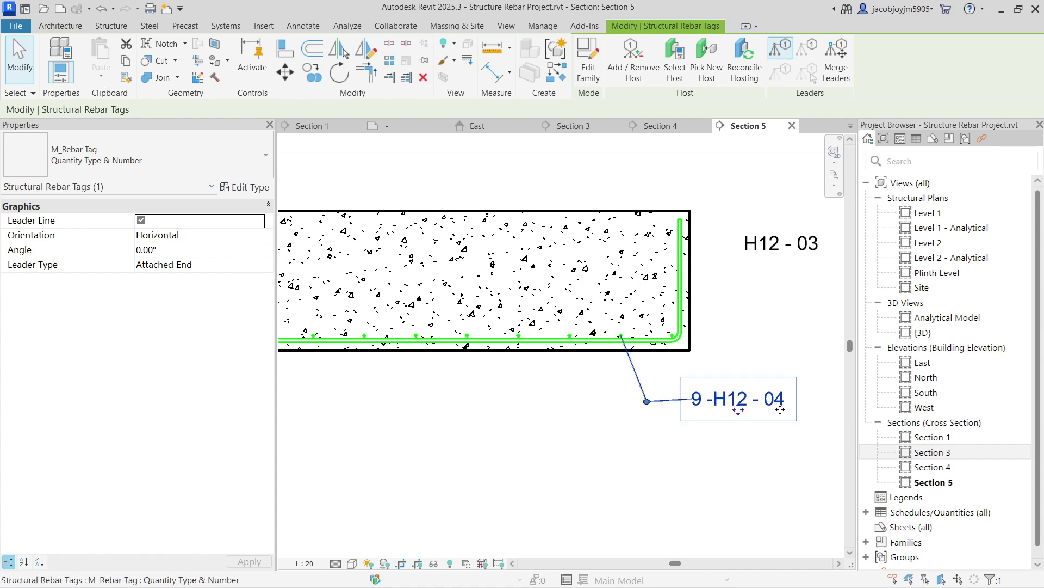
Change the distribution bar's tag to Quantity Type Spacing & Number - 1 Line and adjust its position and leader elbow for a horizontal landing.
click(202, 162)
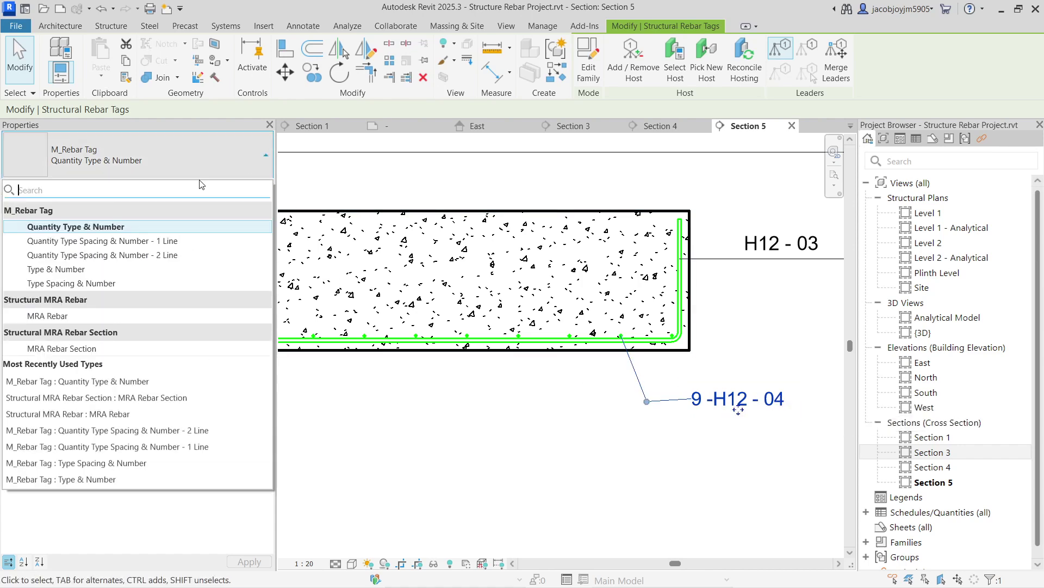
click(172, 243)
scroll(454, 347, down, 1)
scroll(605, 401, up, 1)
mouse_move(653, 390)
mouse_down()
mouse_move(710, 403)
mouse_move(668, 390)
mouse_up()
drag(582, 382, 557, 384)
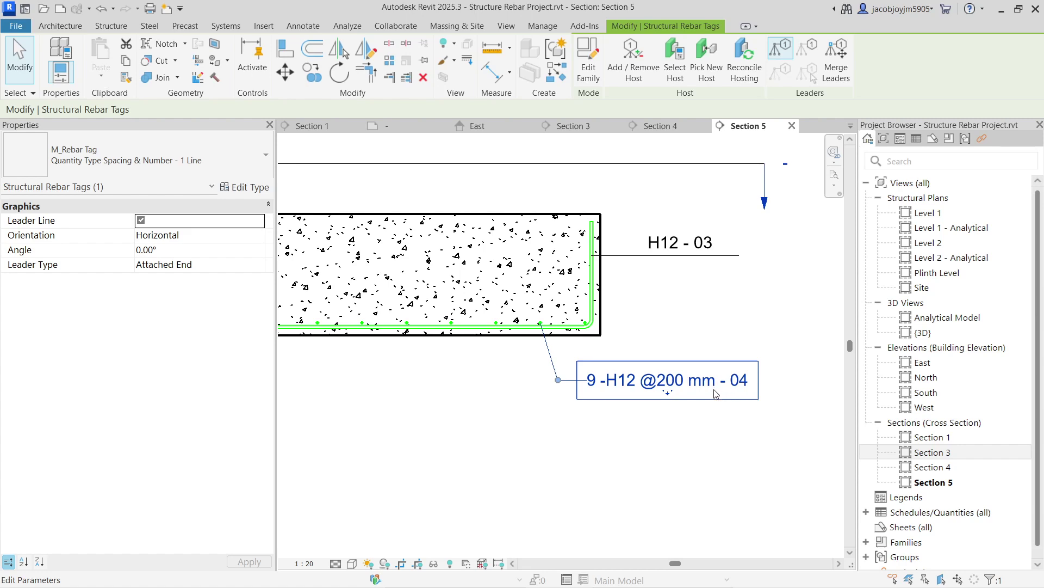
Try the Type & Number type on the distribution bar's tag and settle on M_Rebar Tag Type Spacing & Number.
click(147, 159)
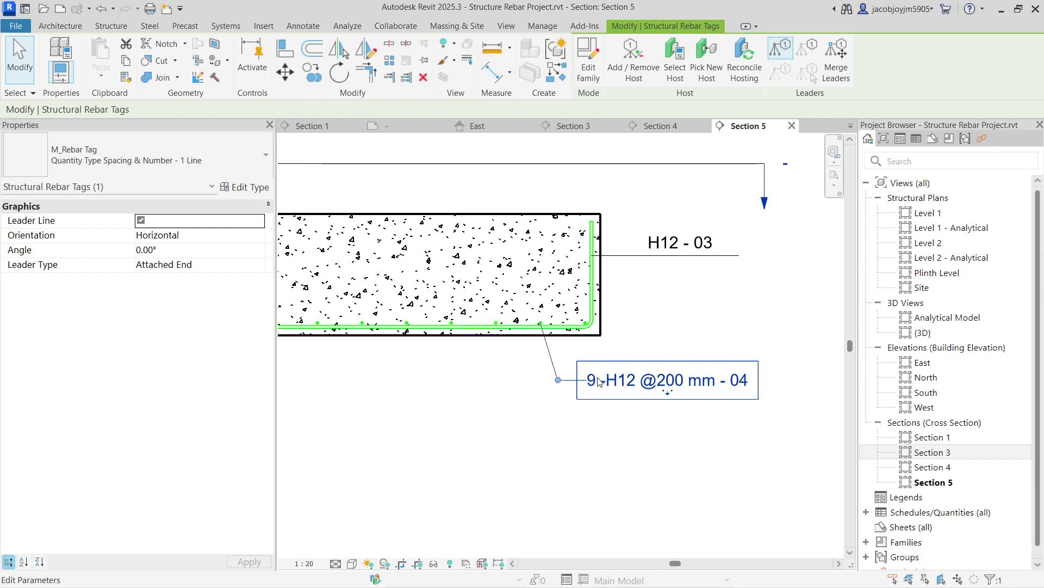
click(197, 156)
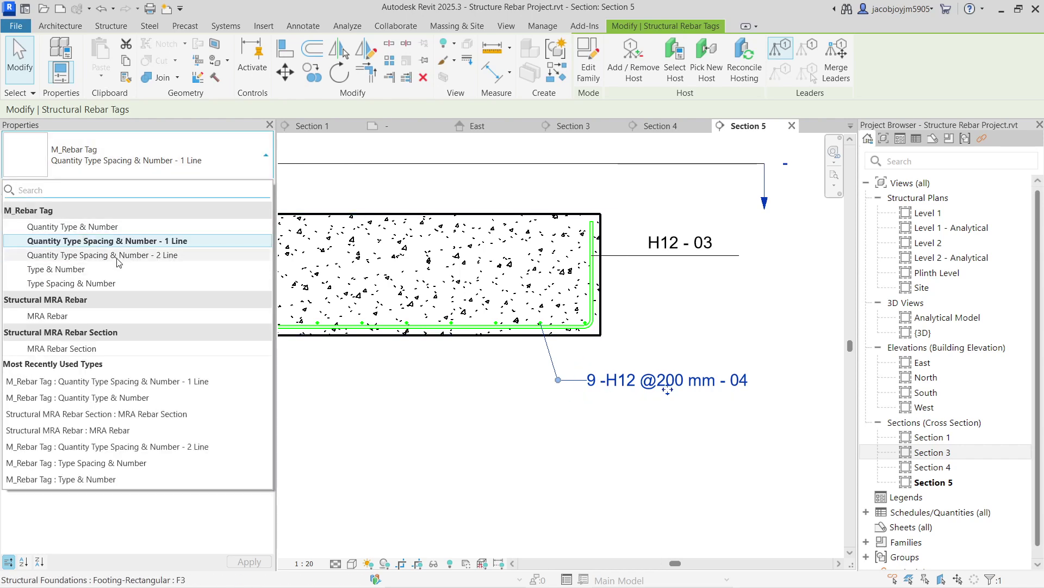
click(101, 269)
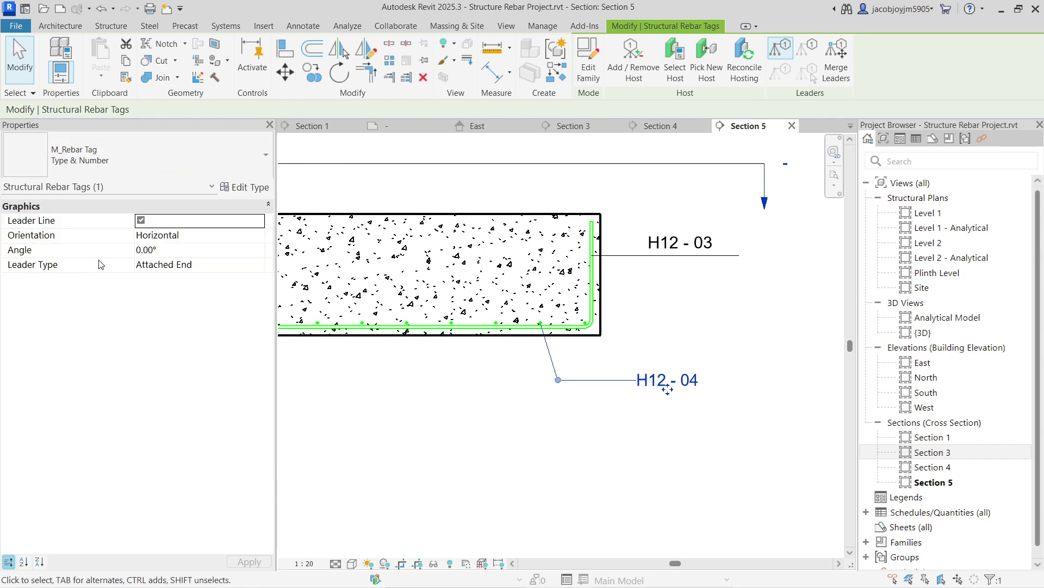
click(136, 162)
click(81, 283)
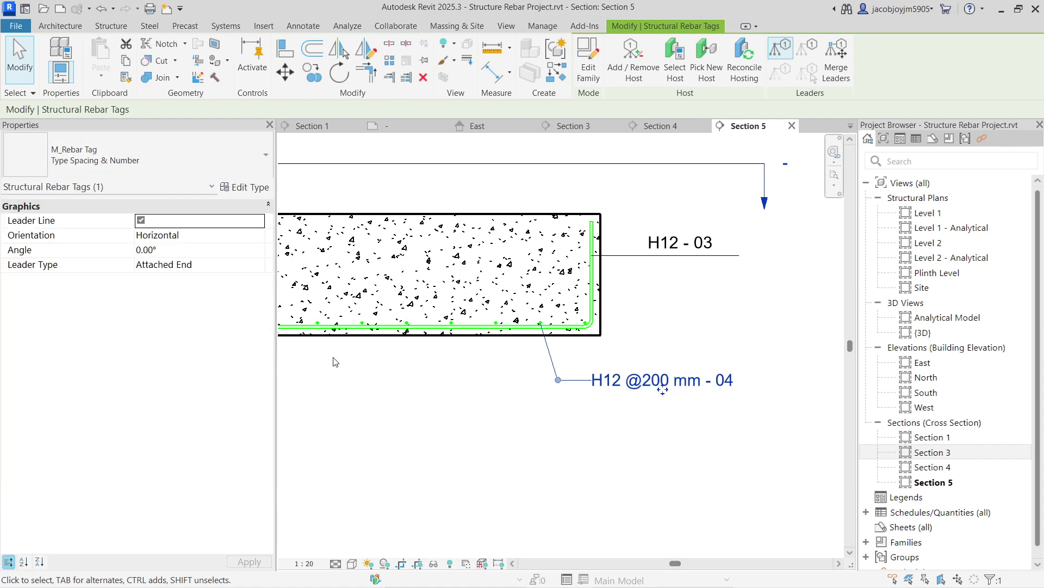
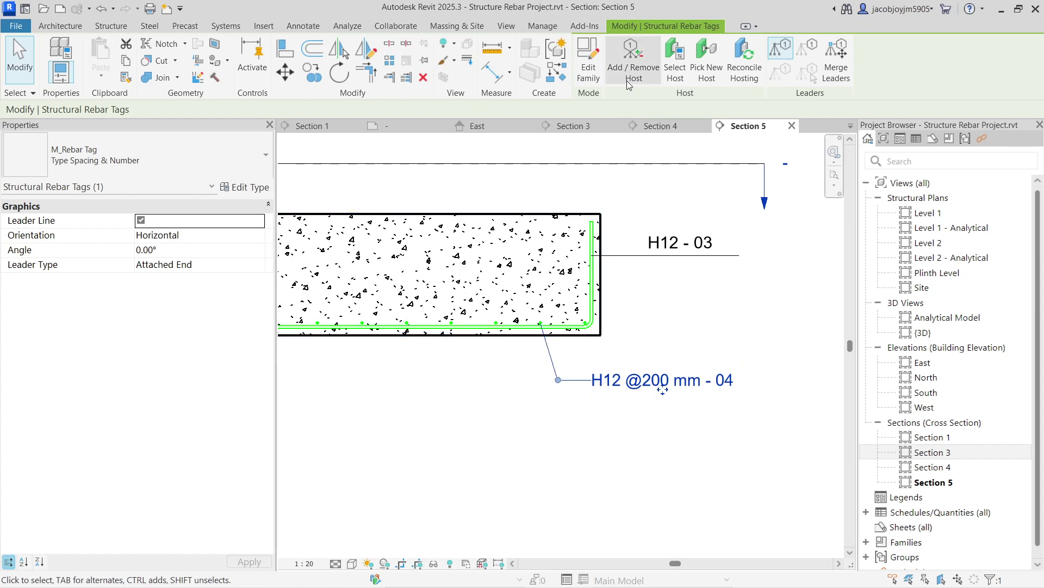
click(632, 58)
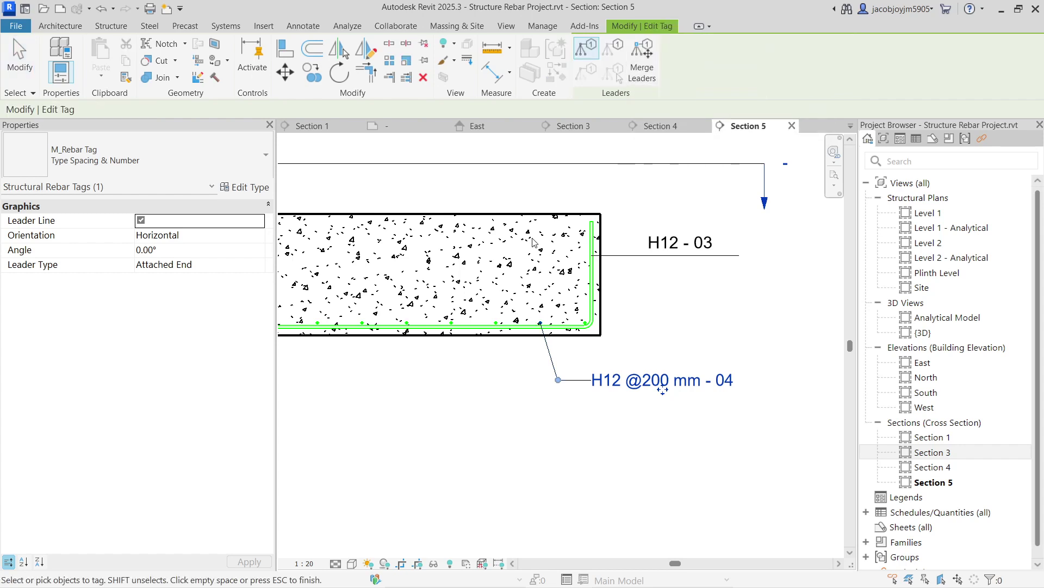
click(495, 323)
click(452, 324)
Move the two added leaders' elbows onto the first leader's elbow so all three meet at one point, and finish editing the hosts.
scroll(535, 364, up, 4)
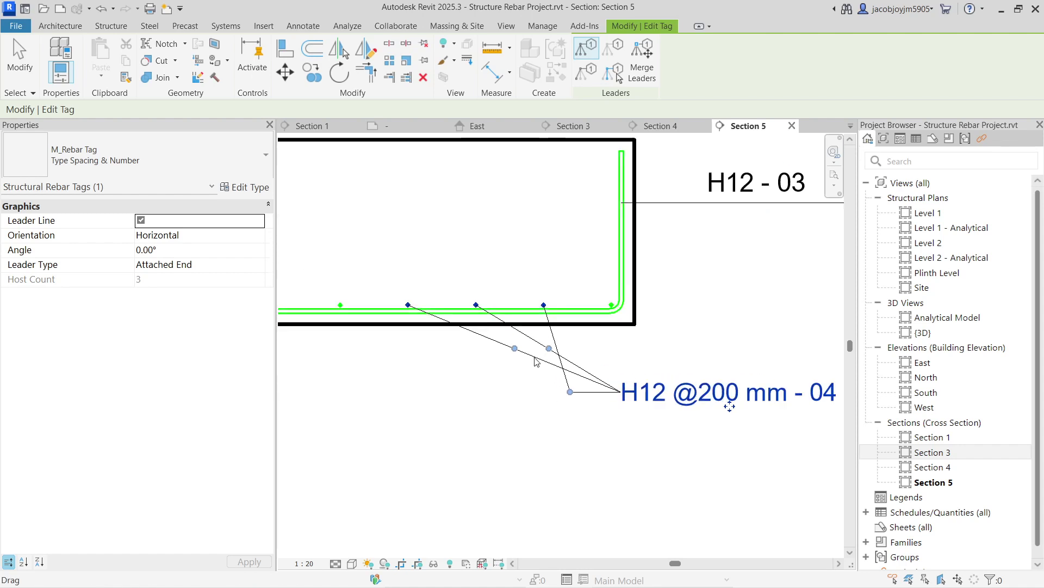
drag(504, 343, 588, 409)
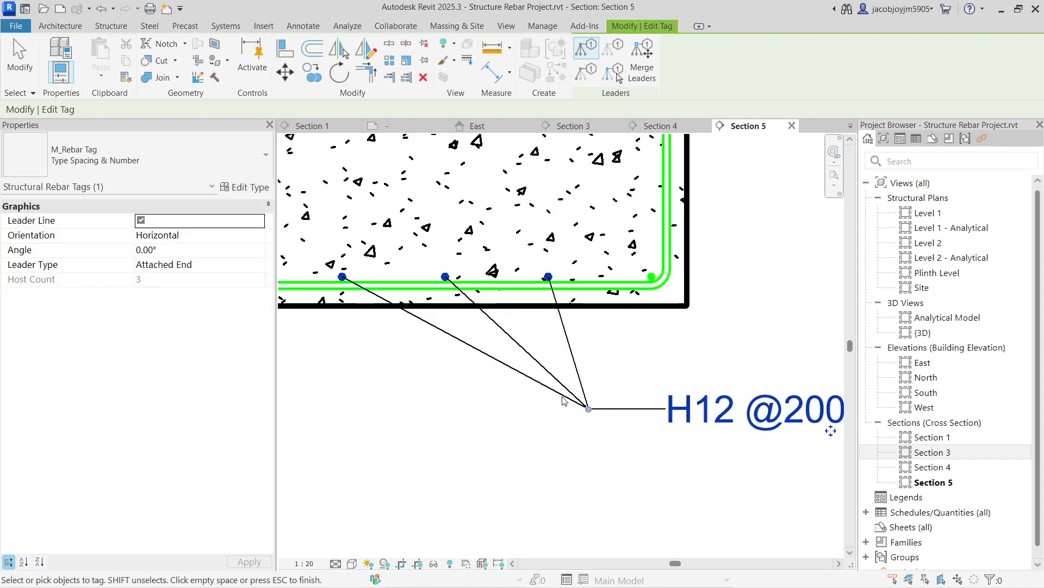
scroll(581, 408, down, 4)
click(669, 356)
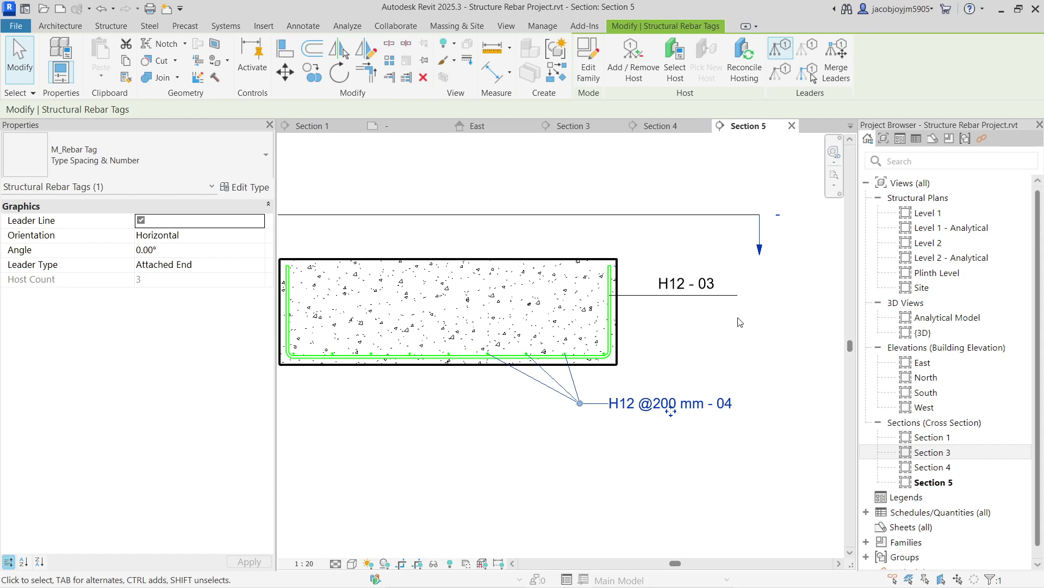
Look through the Section 4, Level 1 structural plan and Section 1 views.
click(660, 127)
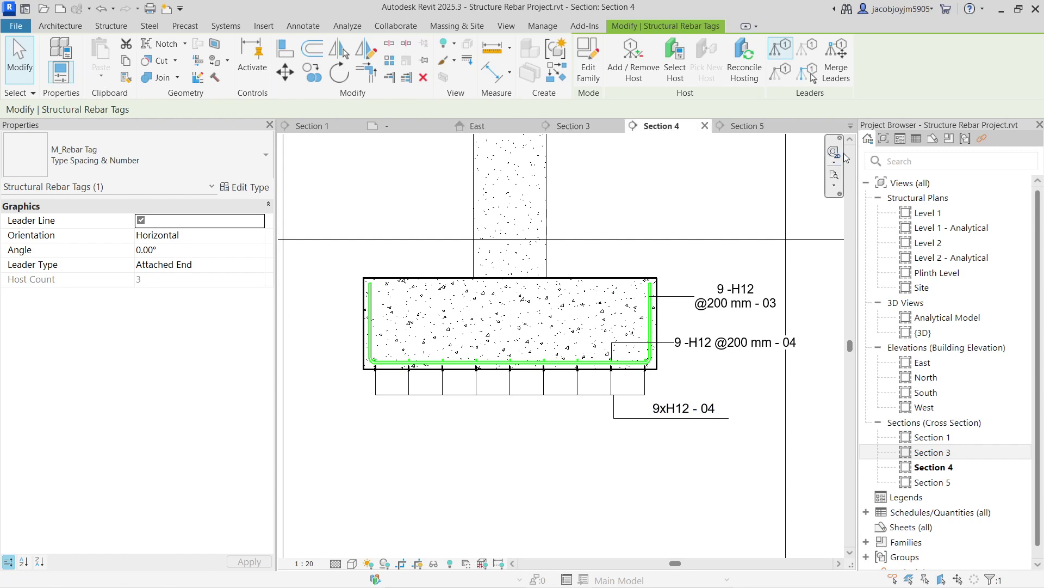
click(941, 214)
double_click(943, 214)
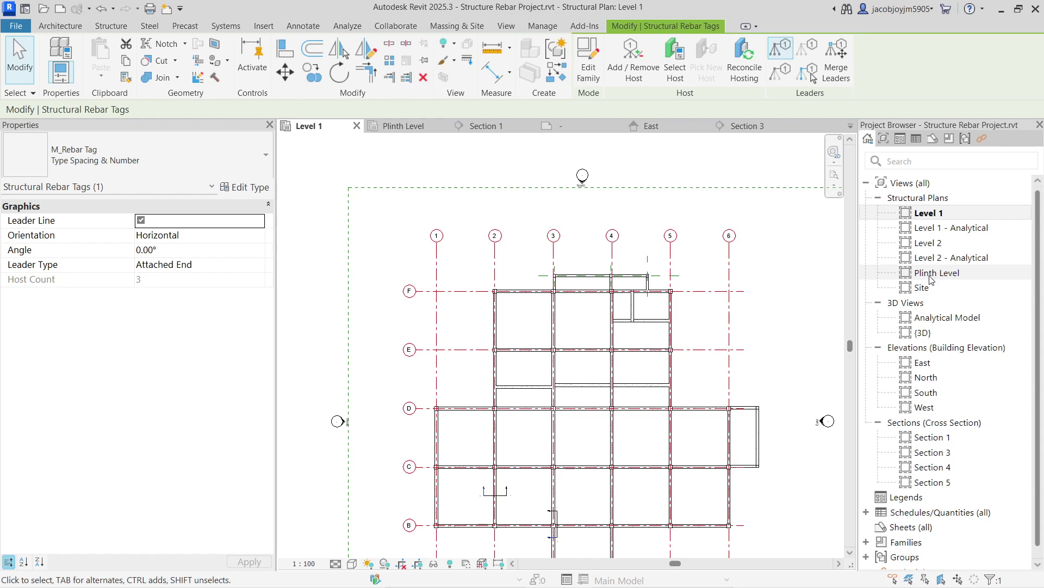
double_click(933, 438)
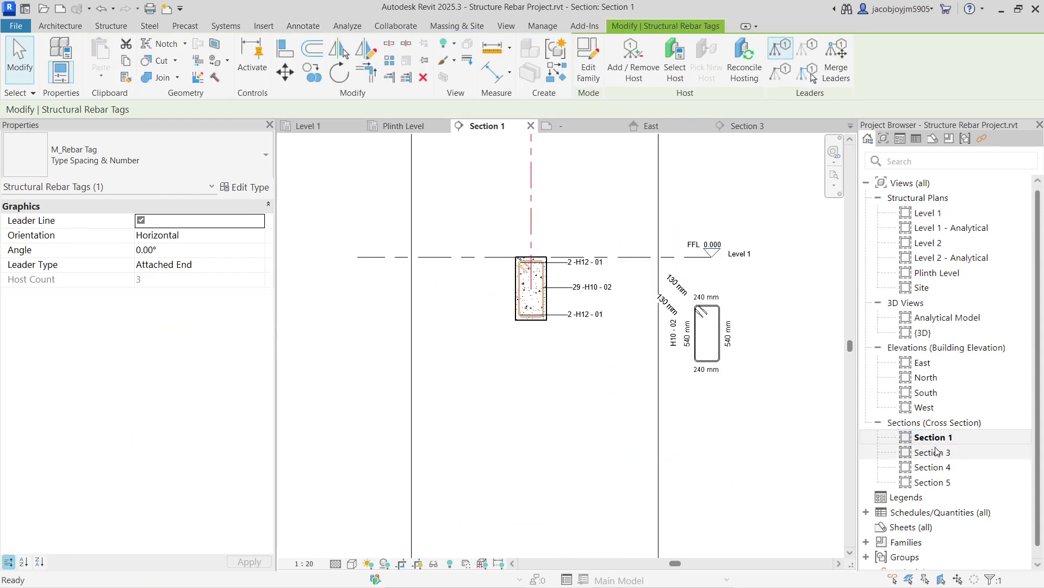
Open the Section 3 view on the footing's reinforcement grid.
double_click(934, 452)
scroll(546, 388, up, 5)
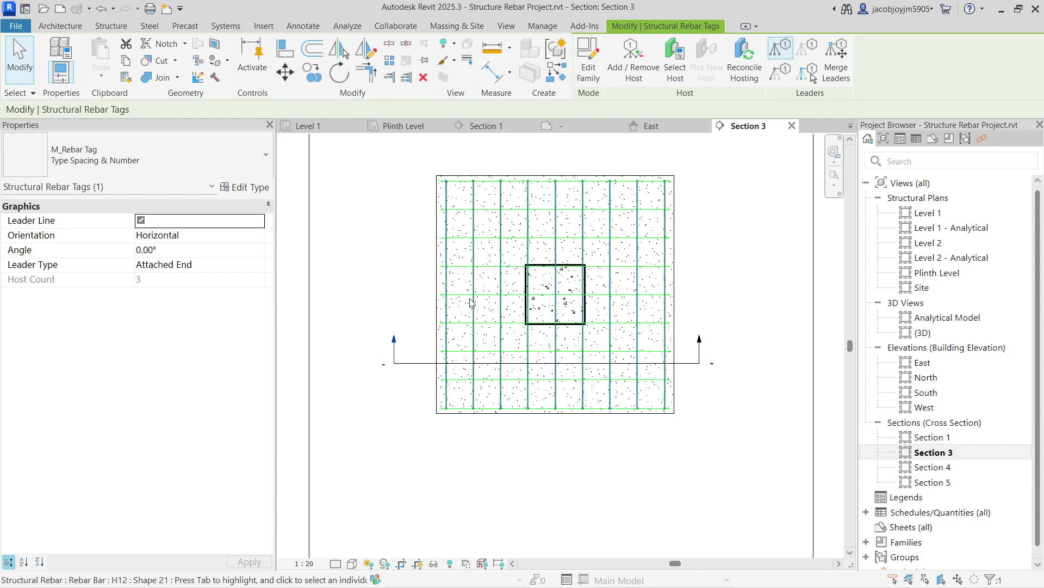
scroll(578, 205, up, 3)
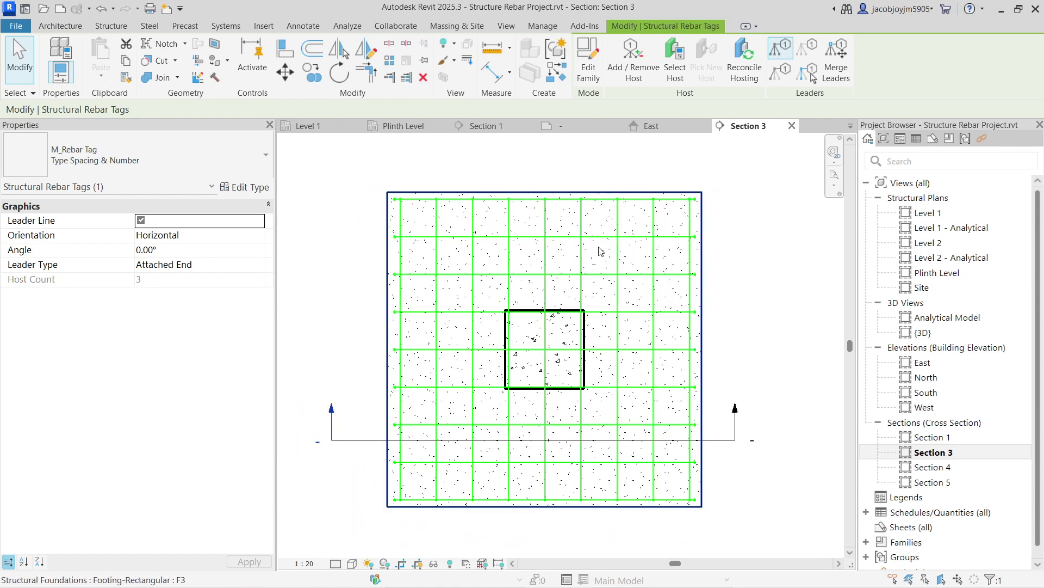
Try the Fine detail level in the Section 3 view and return it to Coarse.
click(335, 563)
click(351, 548)
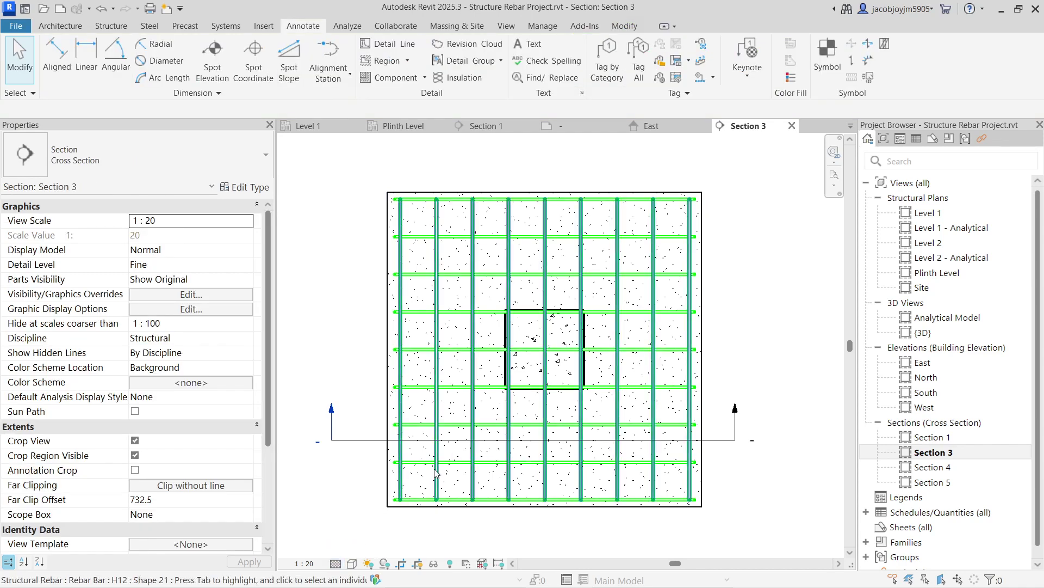
click(335, 563)
click(358, 521)
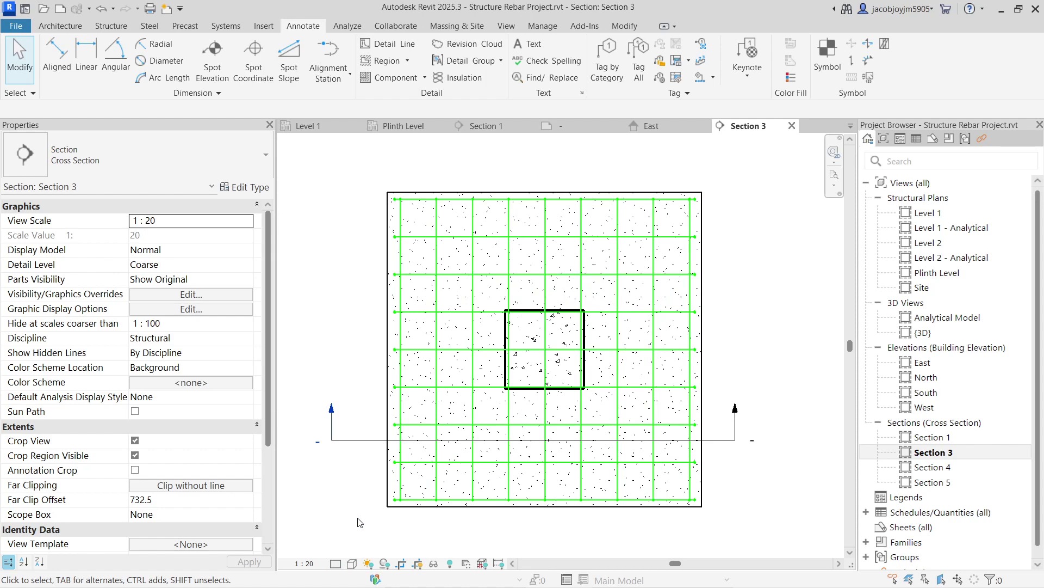
Examine the layout rule and spacing of the vertical and horizontal H12 bar sets in the footing.
click(471, 217)
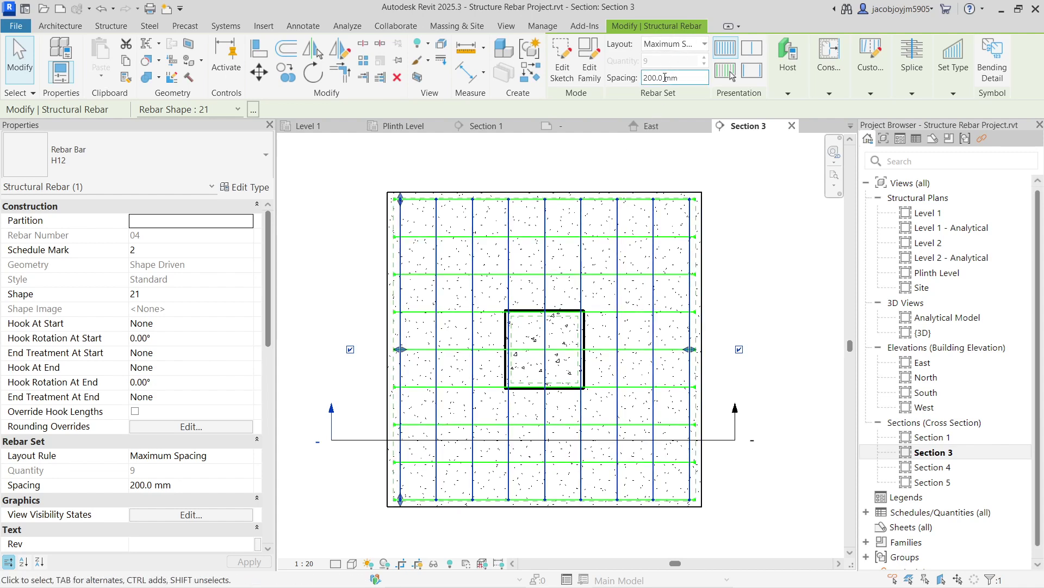
click(571, 234)
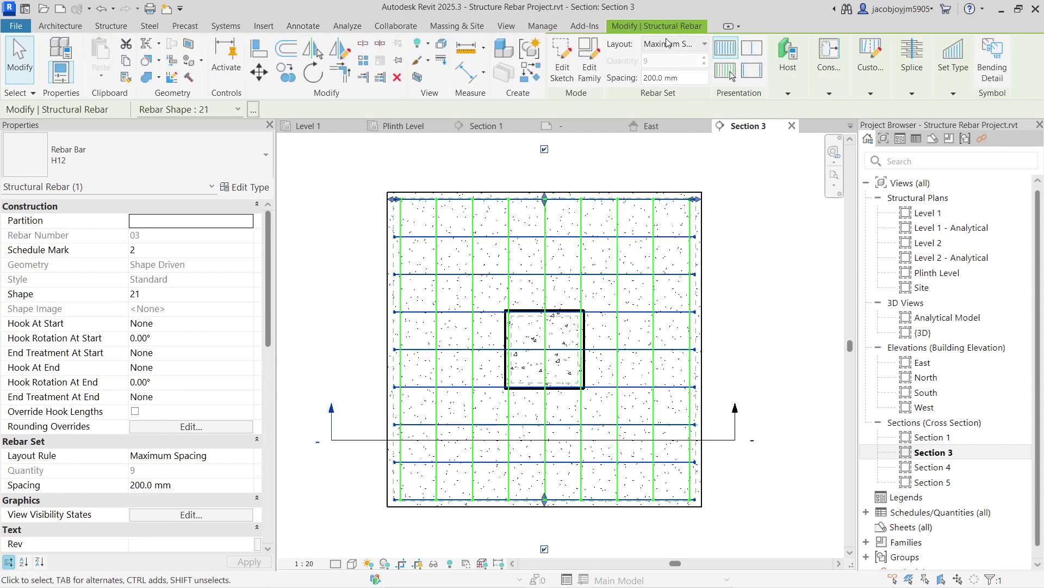
click(728, 233)
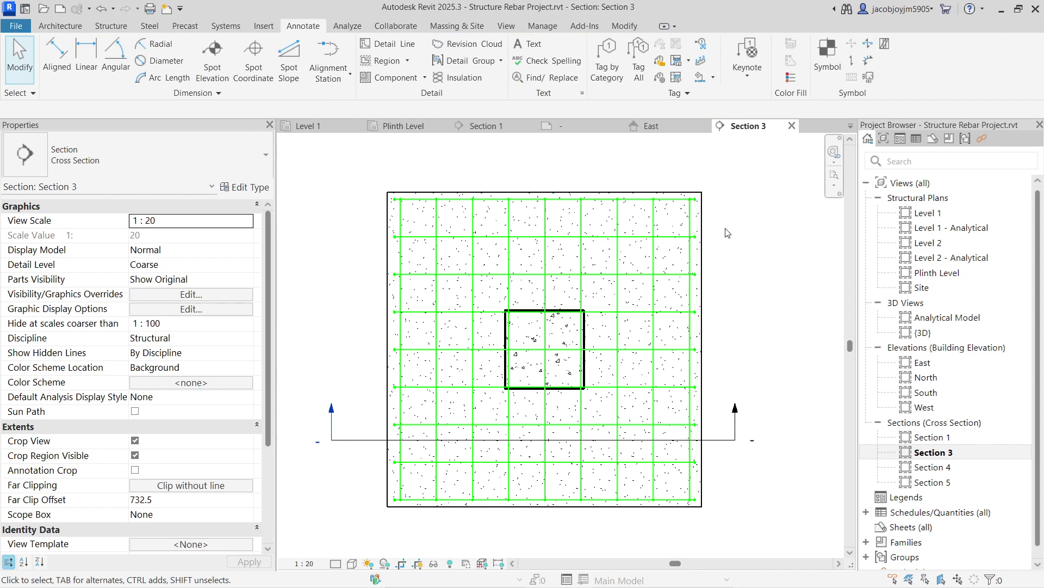
Limit the horizontal H12 bar set's presentation to only the second bar from the footing's lower edge.
click(639, 238)
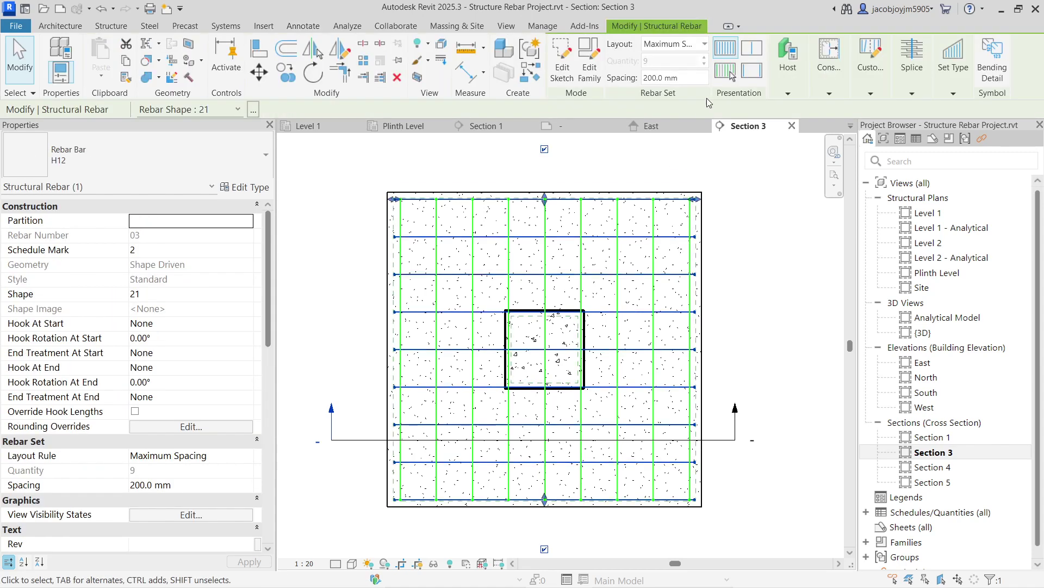
click(727, 75)
click(587, 57)
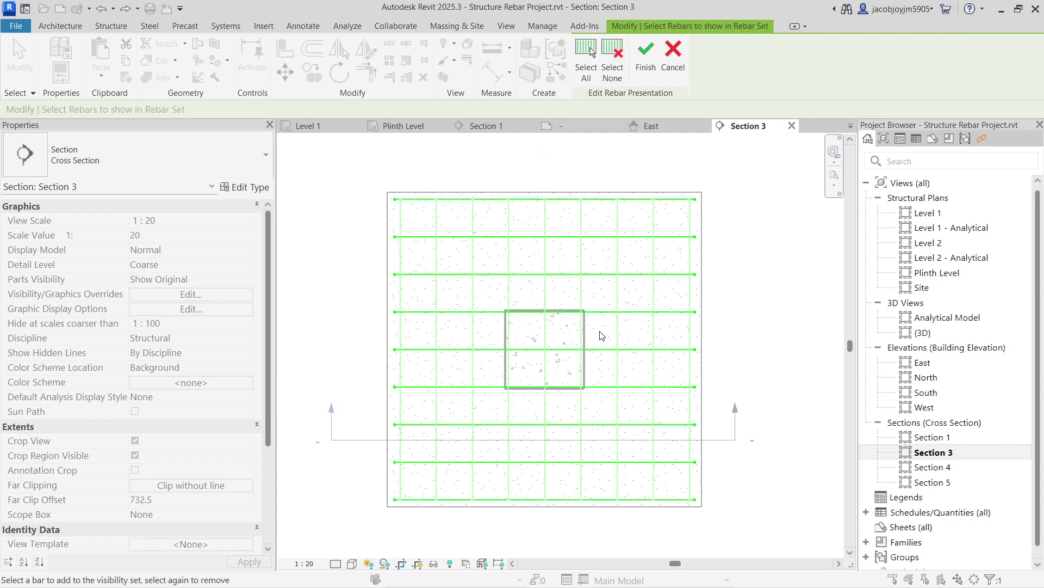
click(607, 463)
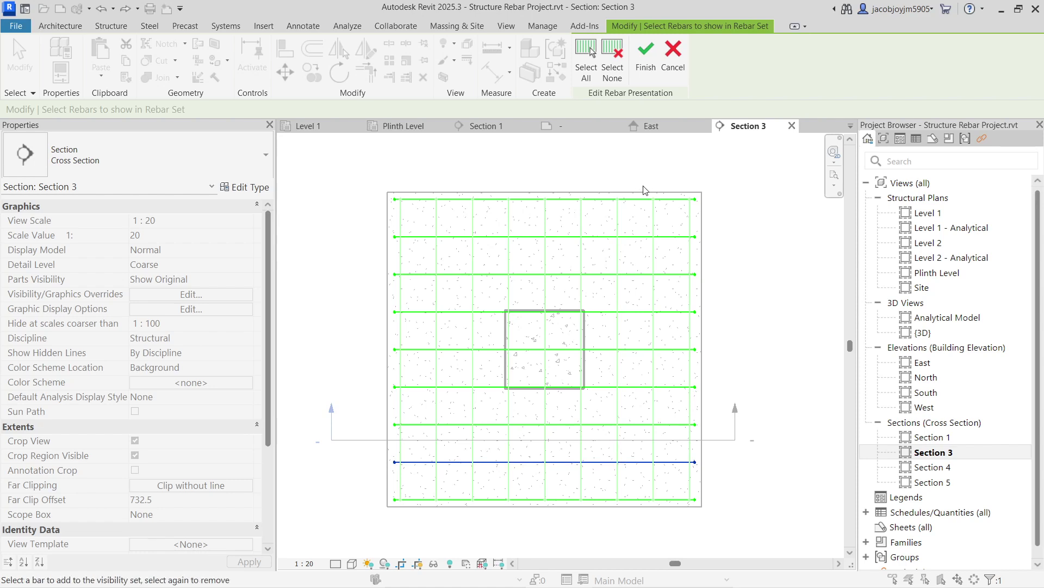
click(646, 54)
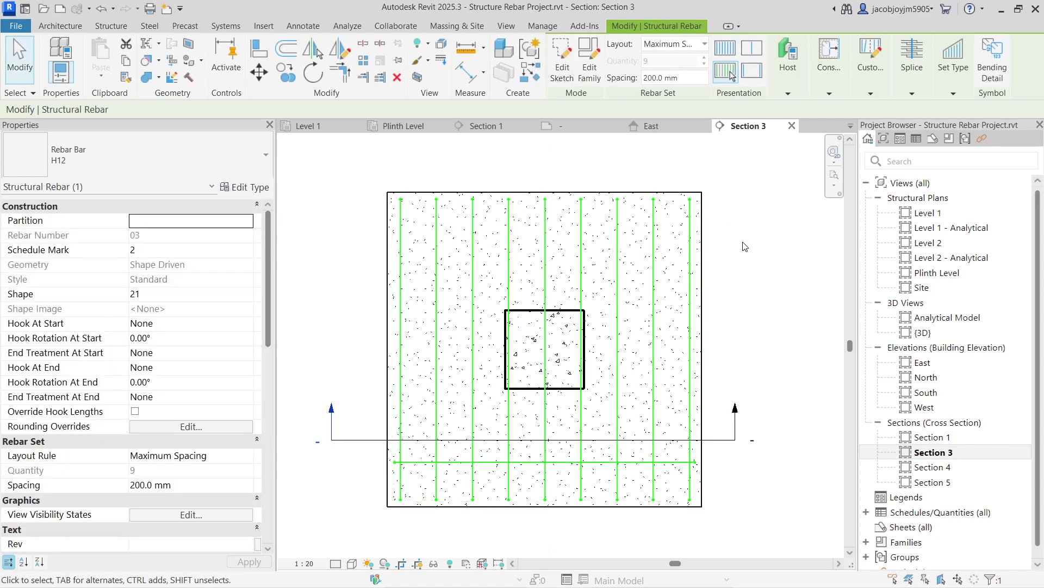
key(Escape)
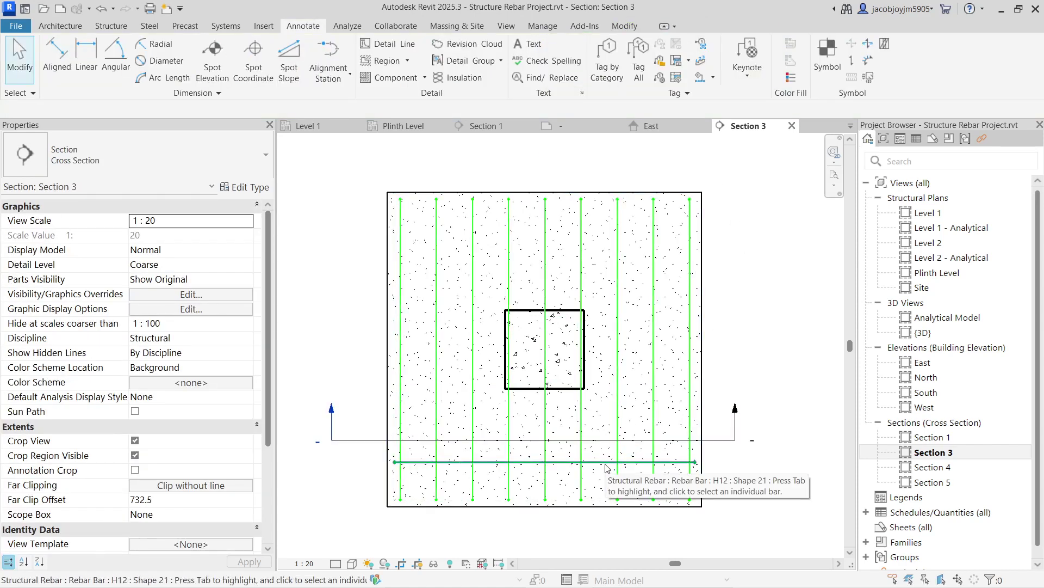
Tag the single horizontal bar by category and place the tag outside the footing's lower right side.
scroll(607, 467, down, 4)
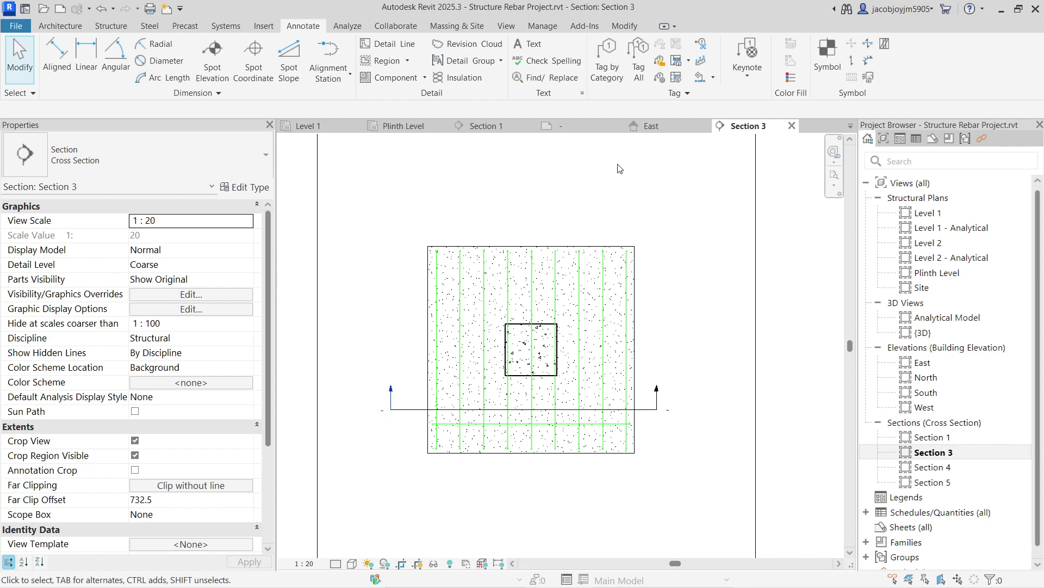
click(607, 60)
click(597, 426)
key(Escape)
drag(597, 371, 696, 463)
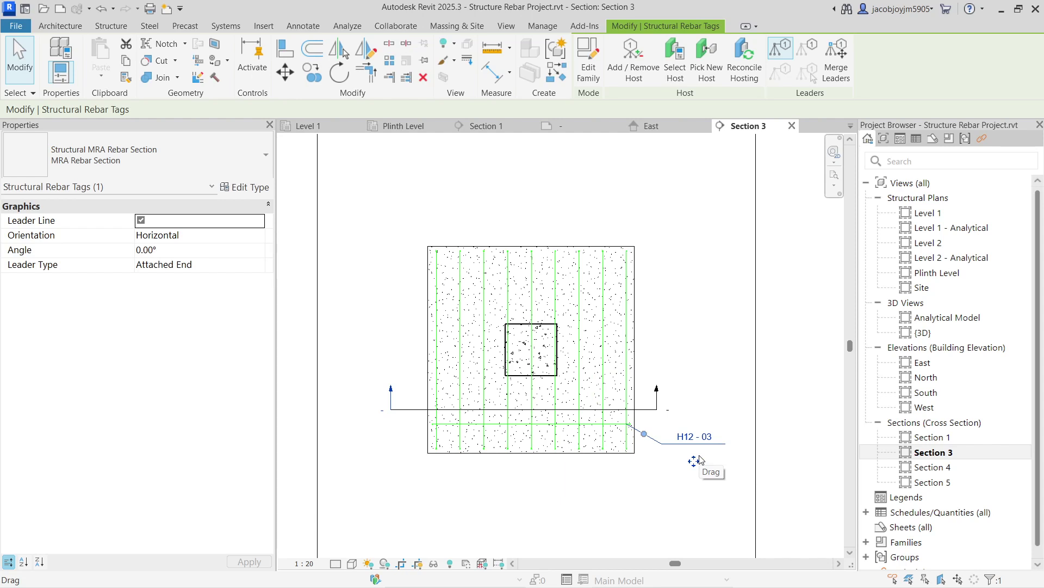
click(693, 339)
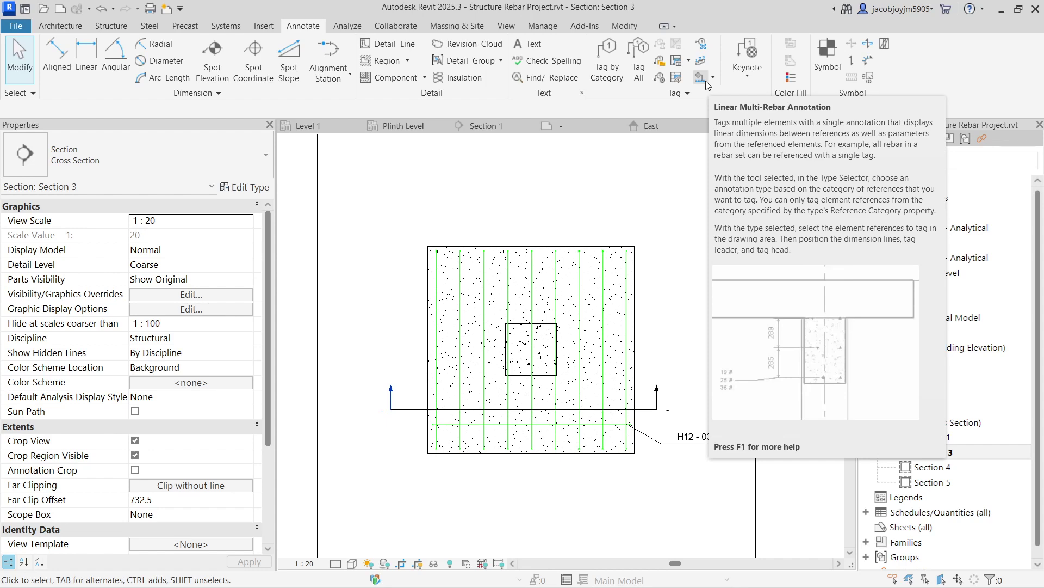
Add an Aligned Multi-Rebar Annotation to the vertical bar set, with its dimension line and tag above the footing.
click(713, 78)
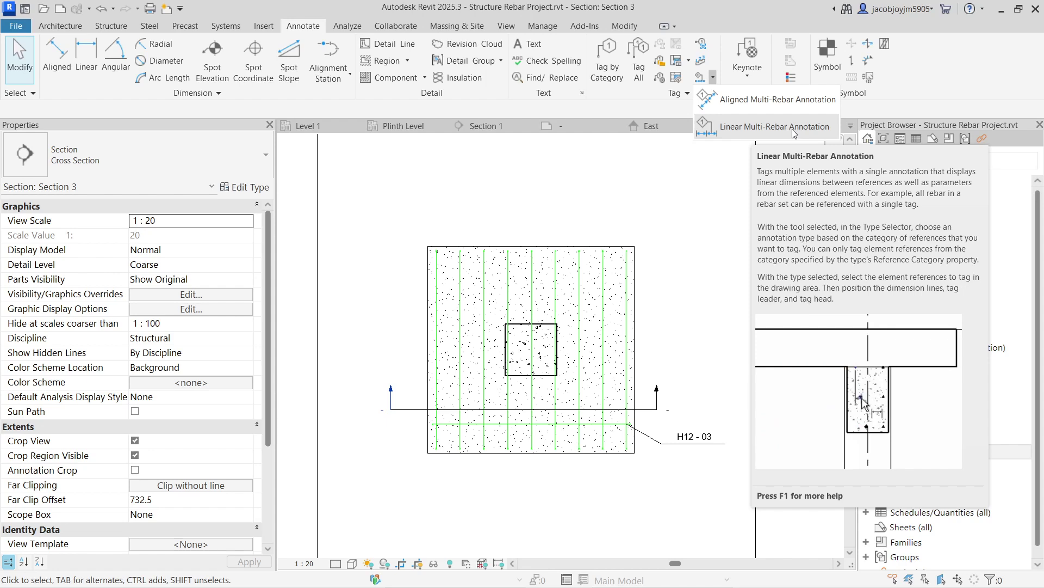
click(743, 103)
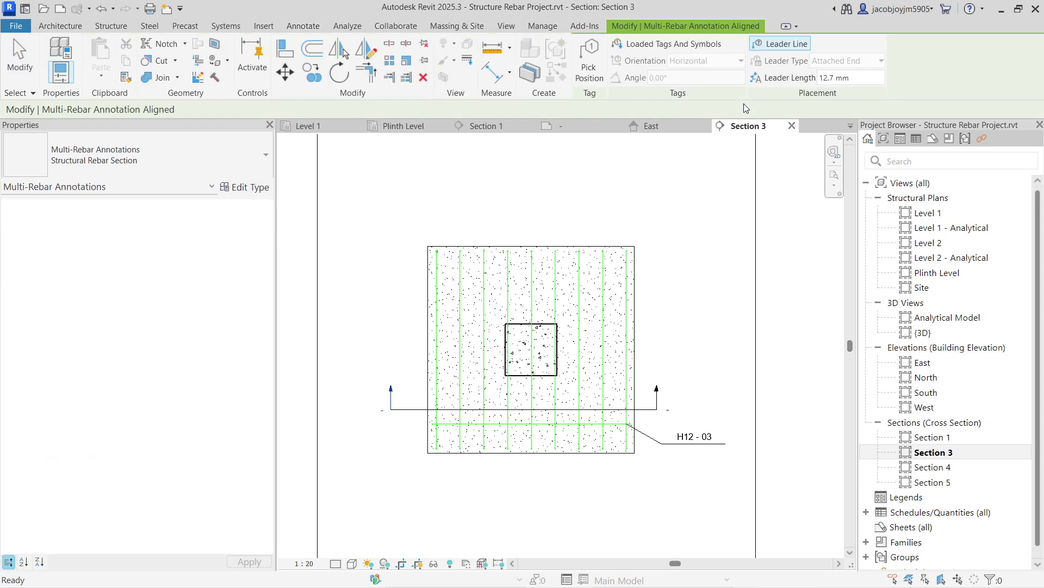
click(581, 270)
scroll(581, 269, up, 1)
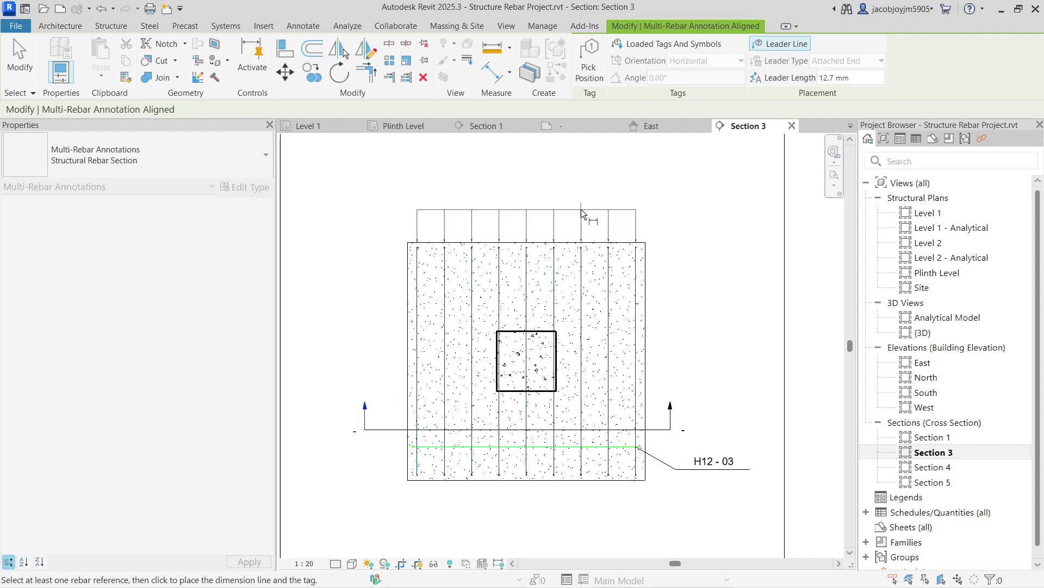
scroll(576, 223, up, 1)
click(609, 212)
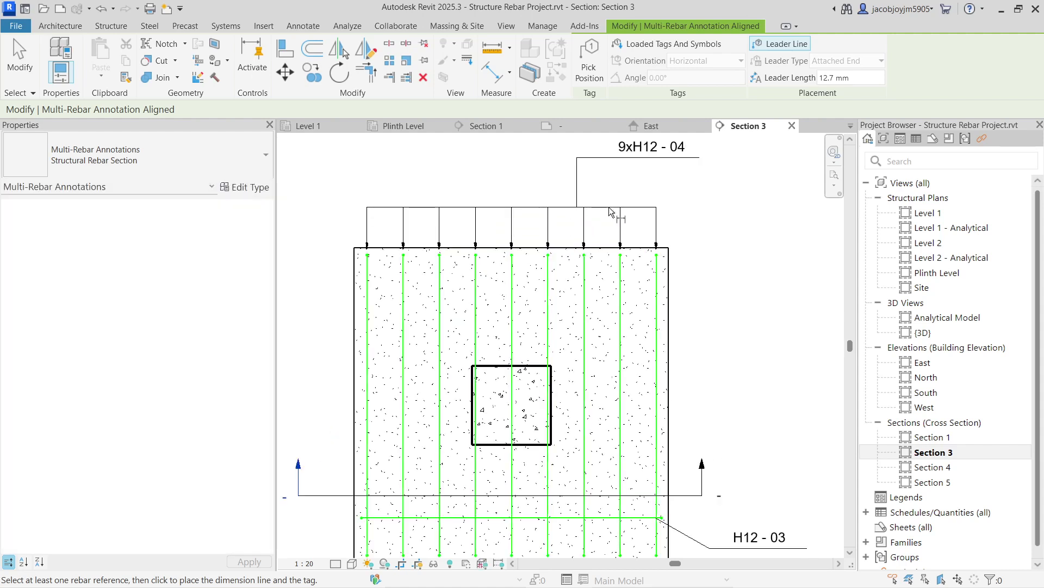
scroll(610, 212, down, 2)
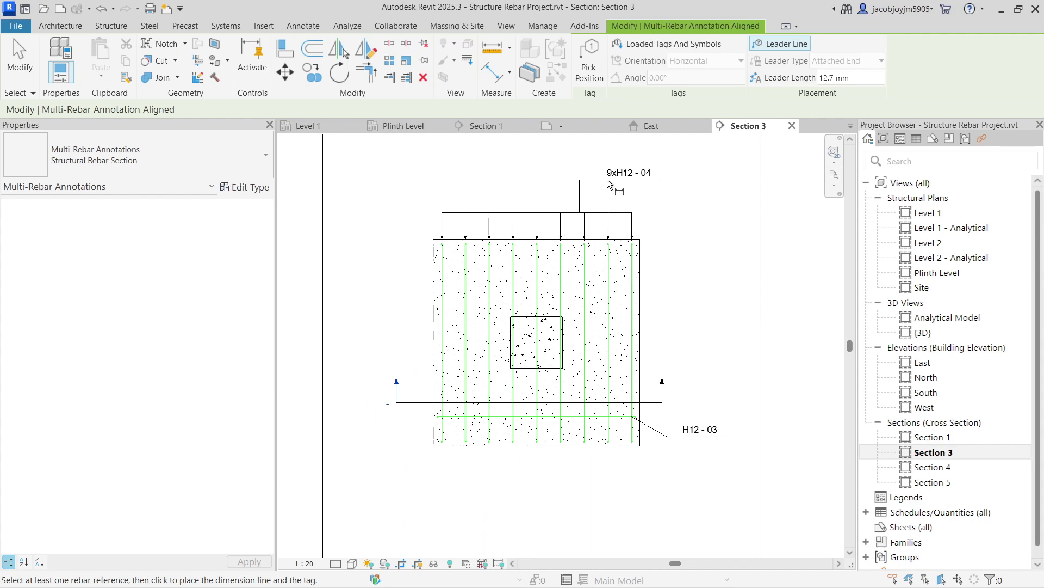
key(Escape)
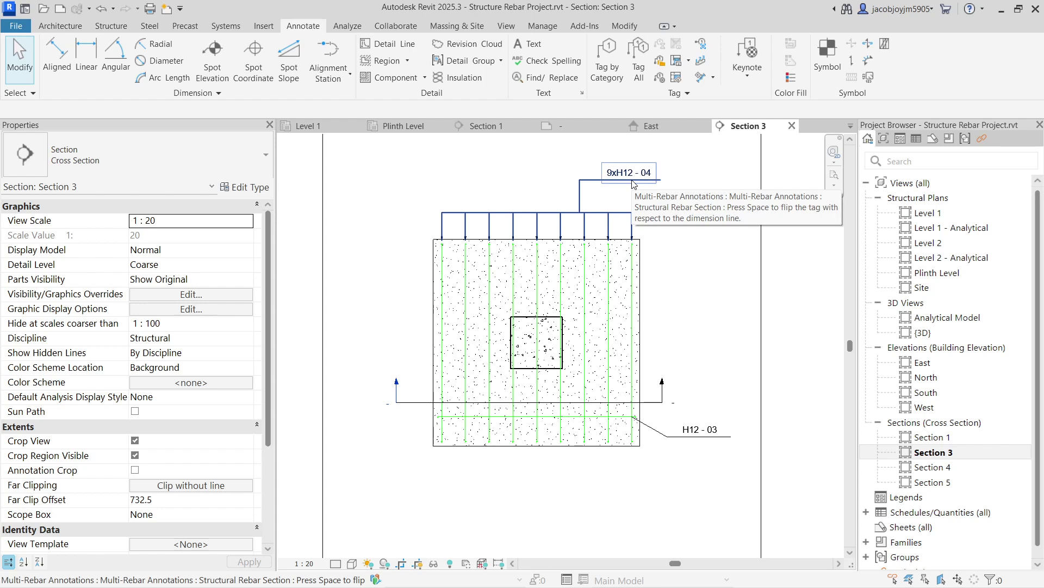
Try Show Dimension Text in the multi-rebar annotation's type properties and turn it off again.
click(634, 184)
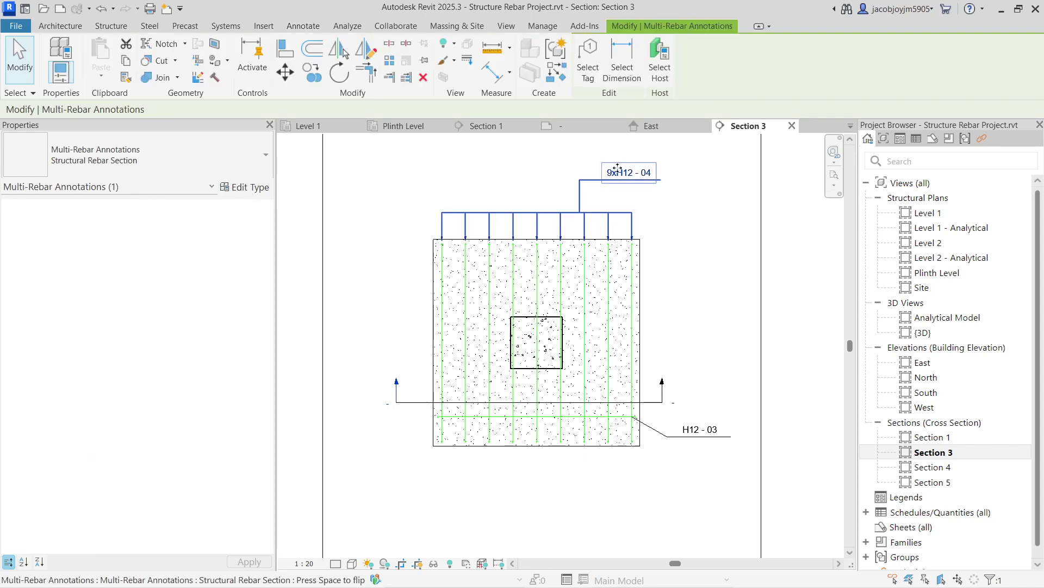
click(253, 190)
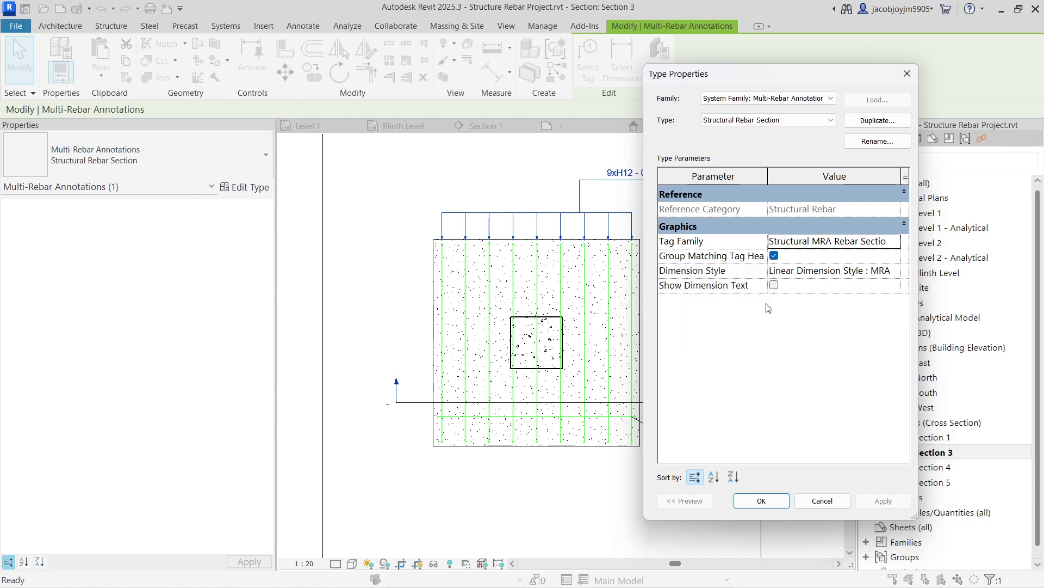
click(774, 285)
click(883, 501)
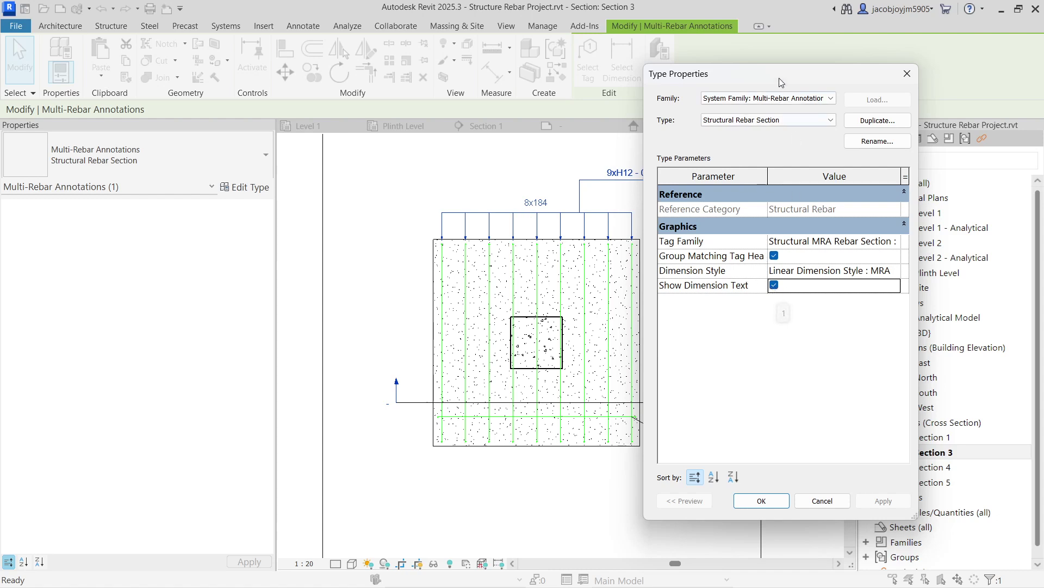
drag(780, 79, 838, 82)
click(832, 287)
click(941, 502)
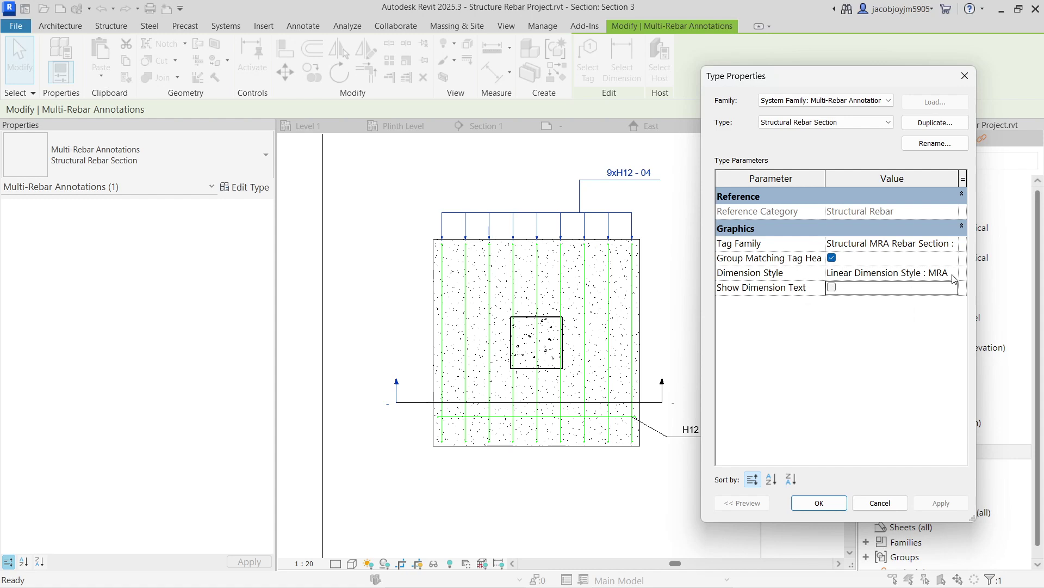
Try the MRA Filled Dot 2mm Arial dimension style for the annotation type and return to MRA Witness Tick Mark Arial.
click(925, 273)
click(782, 326)
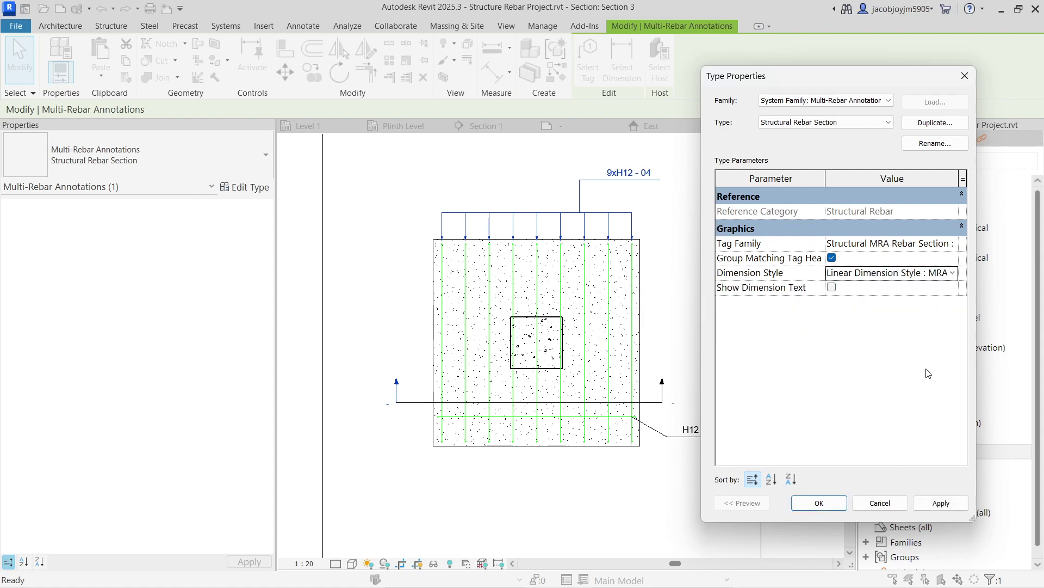
click(948, 501)
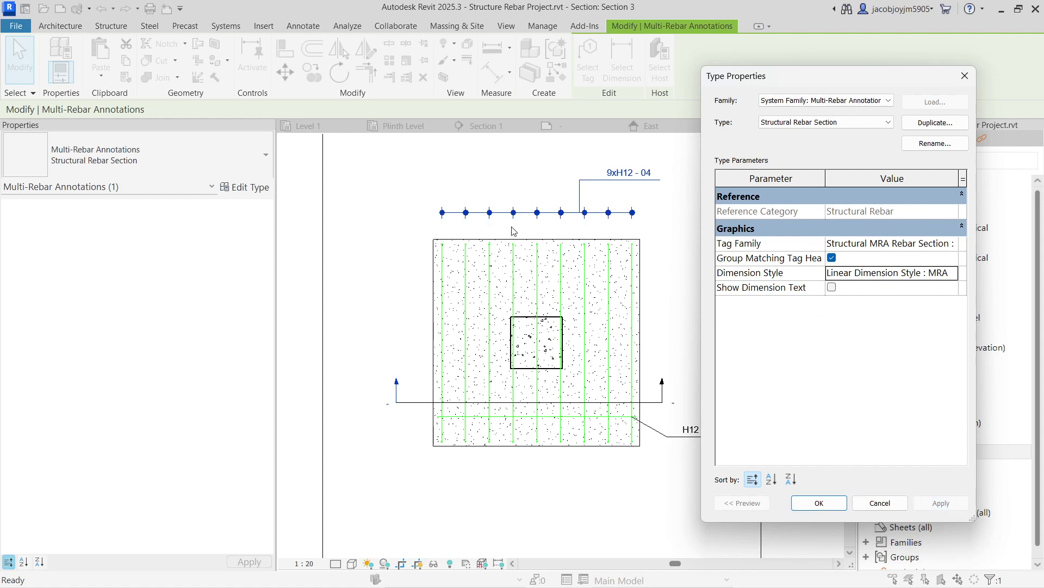
click(953, 278)
scroll(898, 331, down, 1)
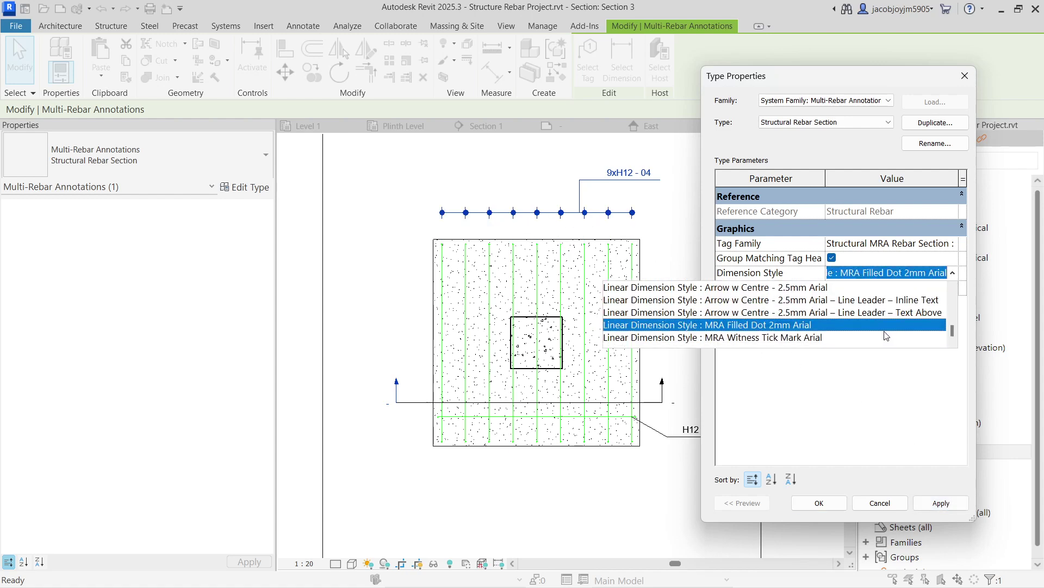
click(828, 337)
click(941, 503)
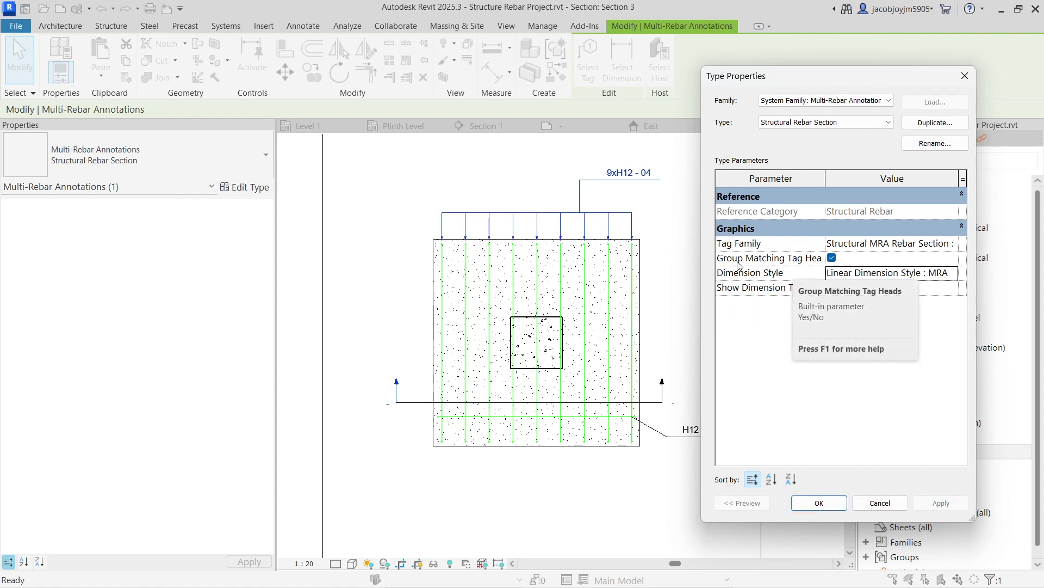
Try disabling Group Matching Tag Heads for the annotation type, re-enable it and accept the type properties.
click(831, 258)
click(941, 502)
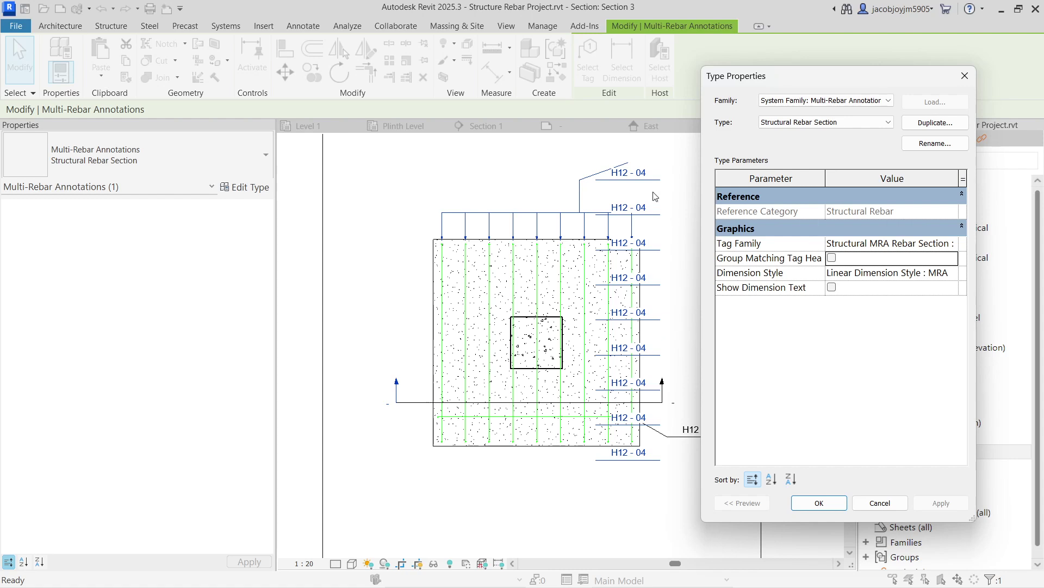
click(832, 258)
click(941, 503)
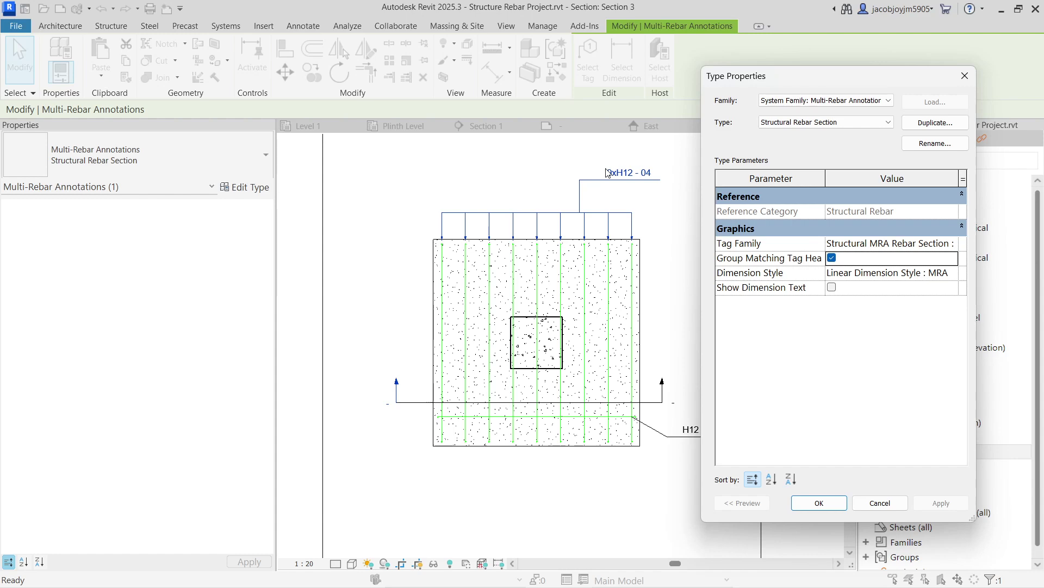
click(831, 503)
Change the multi-rebar annotation to the Structural Rebar type and move its dimension line onto the bars inside the footing.
scroll(604, 196, up, 1)
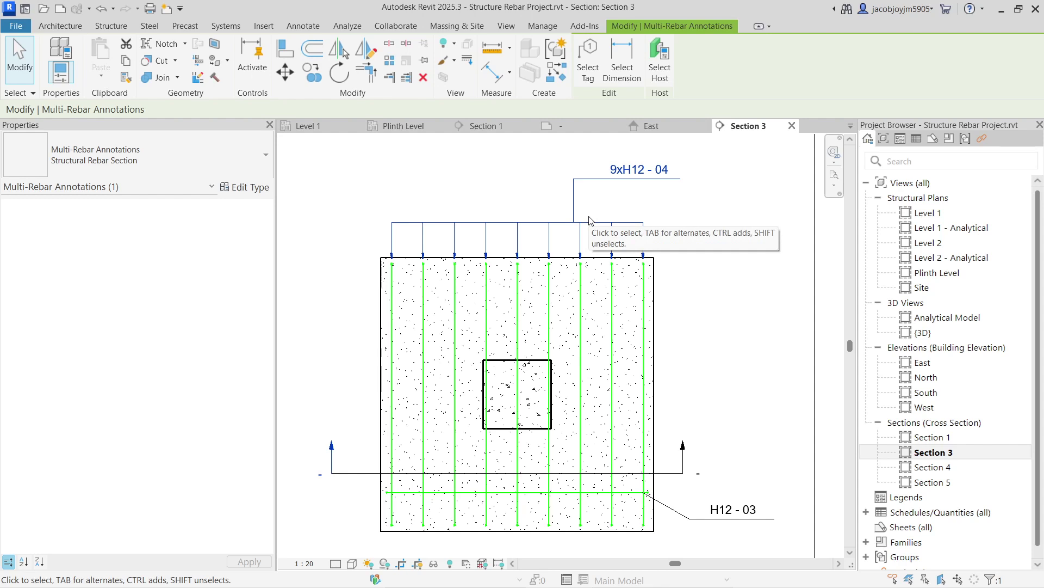
click(161, 159)
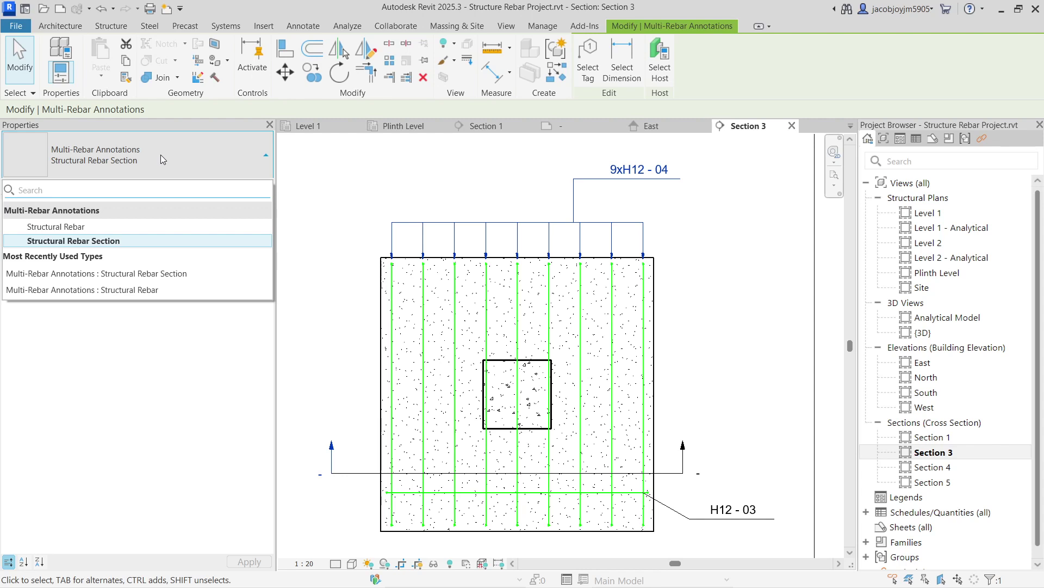
click(126, 228)
drag(537, 223, 538, 309)
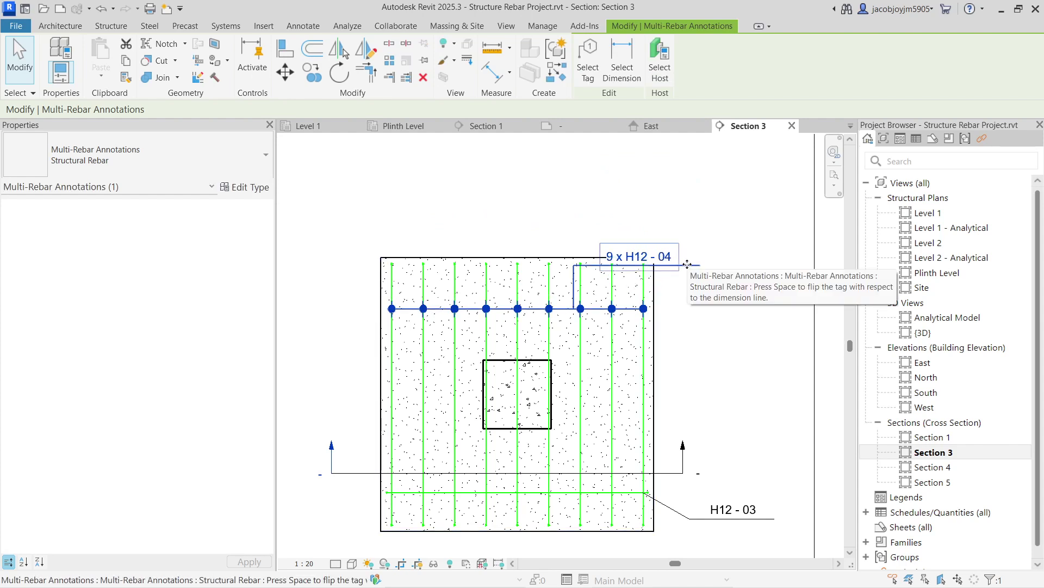
Move the vertical bars' multi-rebar tag up and right so it sits clear above the footing's upper edge.
click(624, 261)
drag(639, 289, 701, 275)
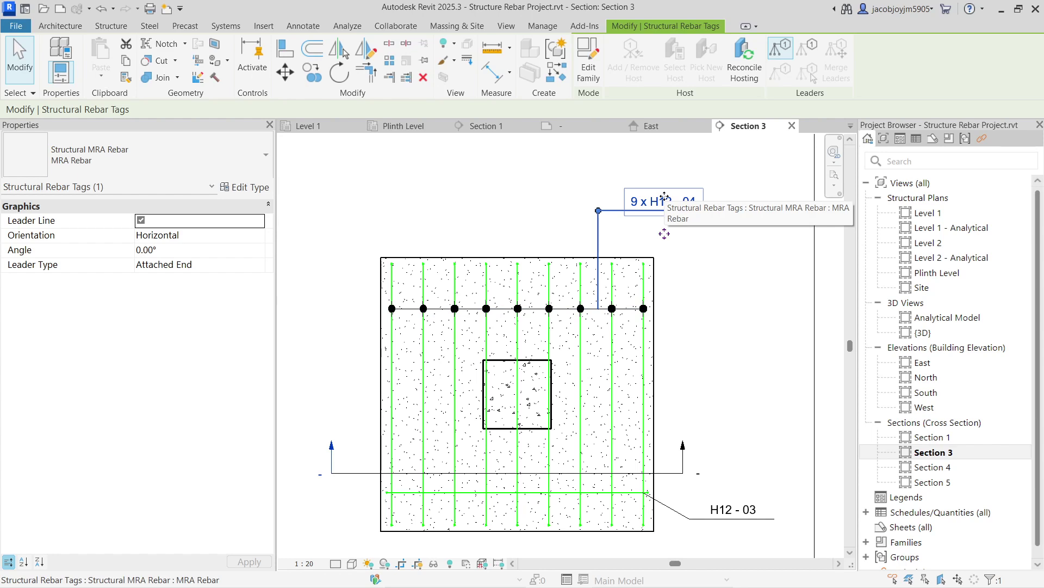
click(514, 207)
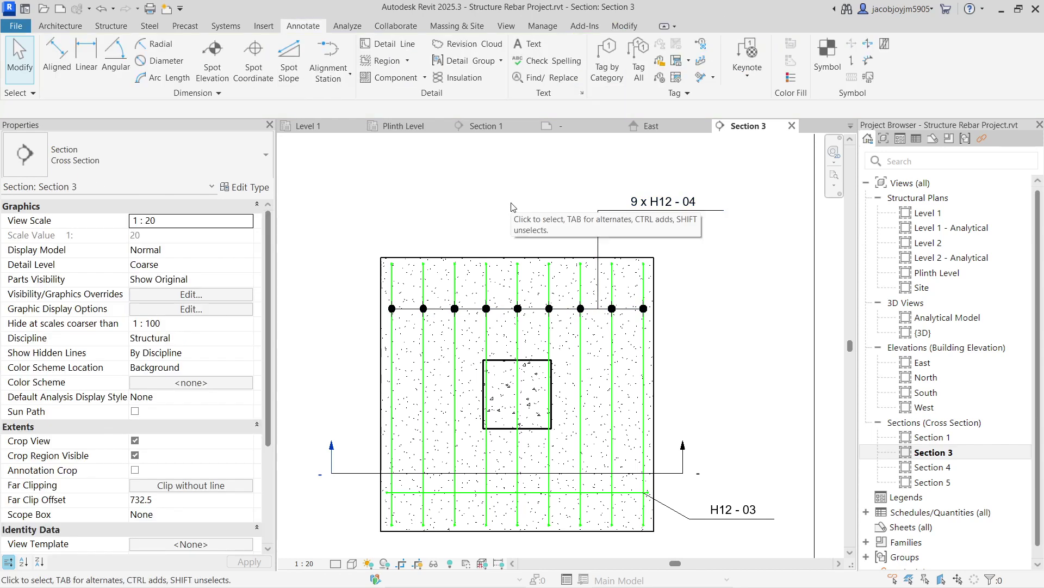
Show only the third bar from the left in the footing's vertical rebar set in this section view.
click(549, 287)
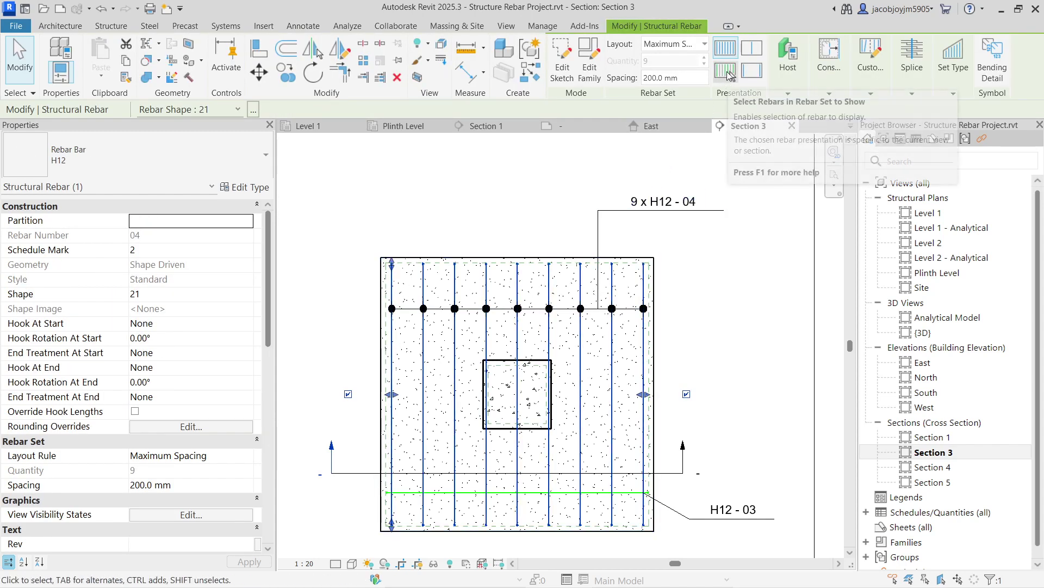
click(730, 75)
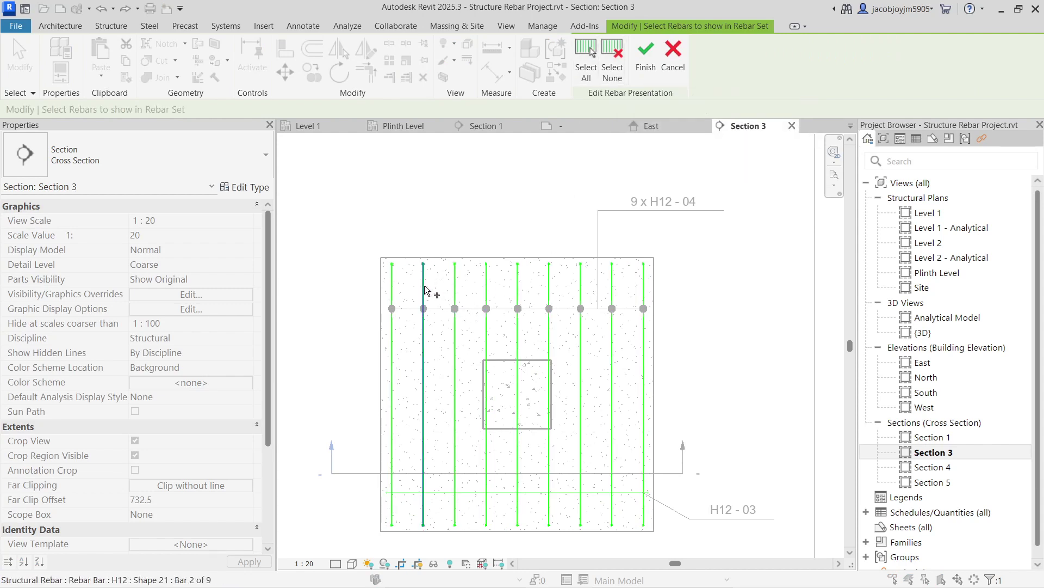
click(458, 289)
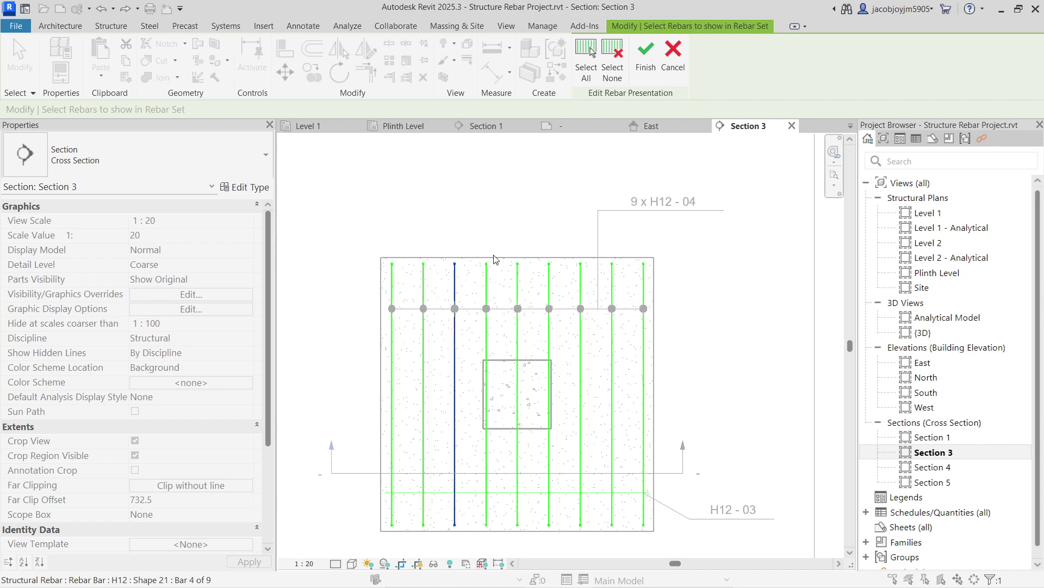
click(648, 64)
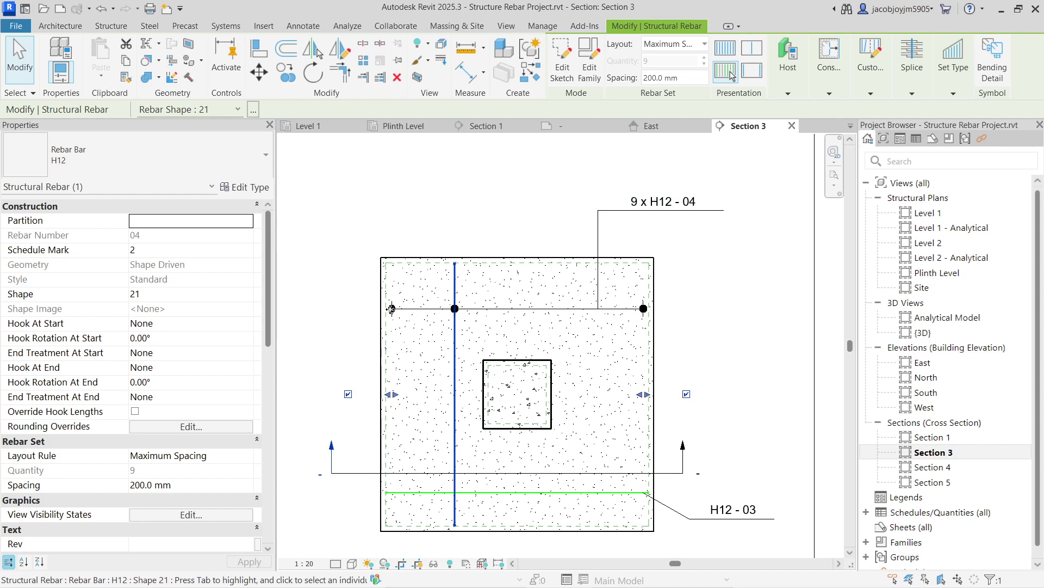
scroll(390, 308, up, 4)
scroll(391, 308, down, 3)
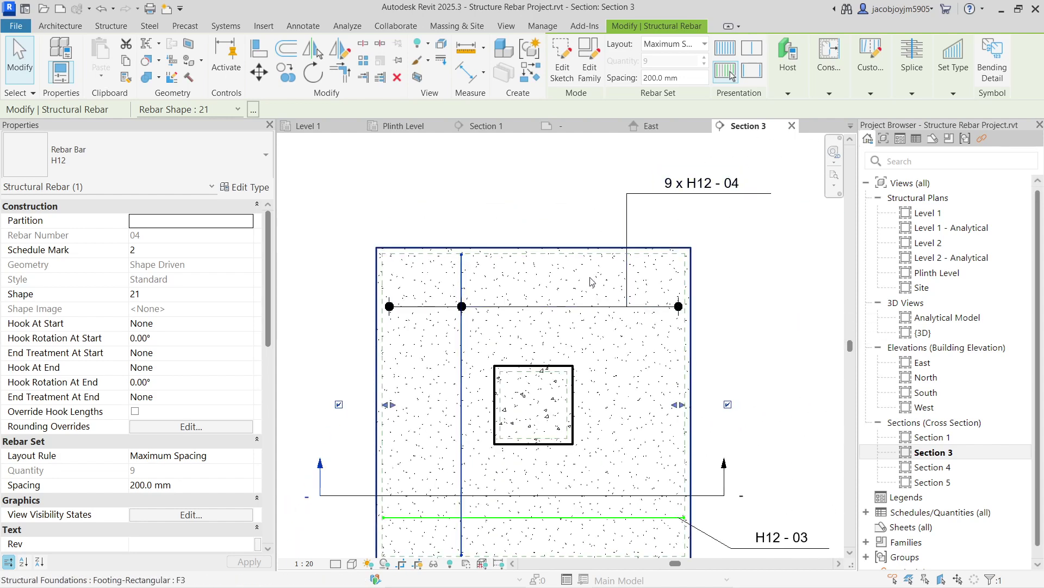
scroll(465, 254, down, 2)
scroll(465, 280, up, 3)
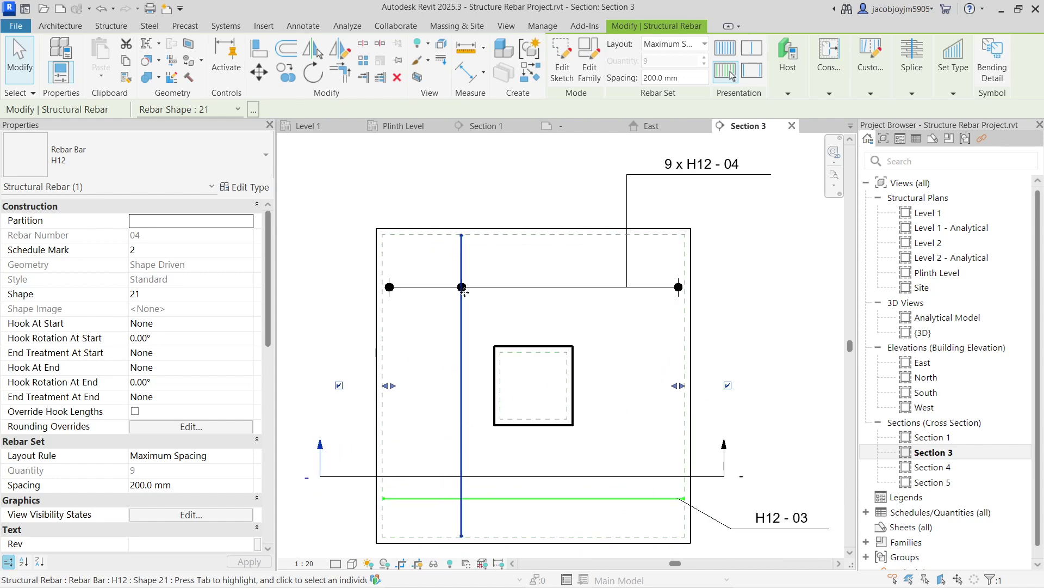
scroll(462, 240, down, 2)
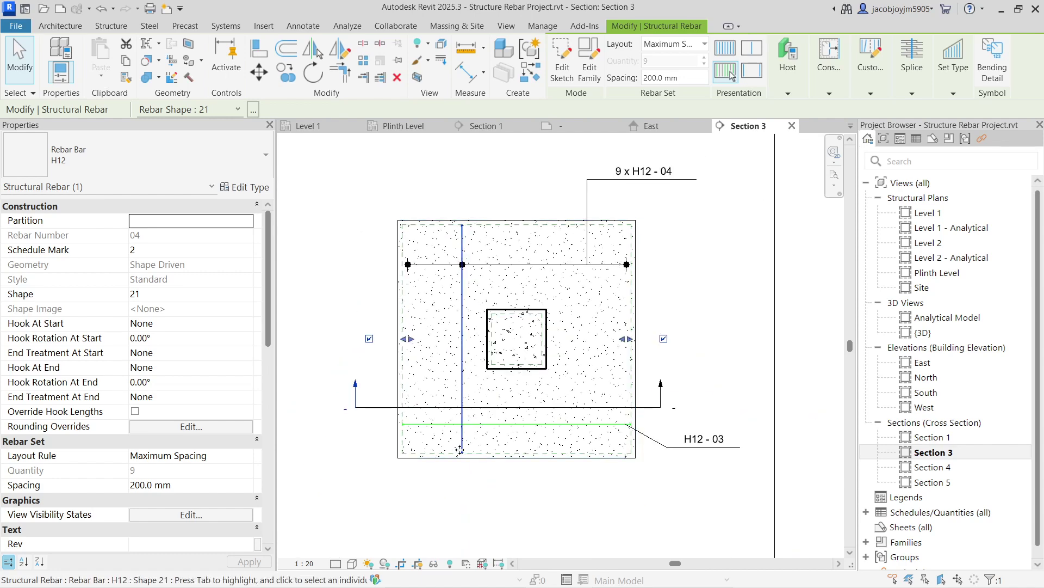
click(690, 236)
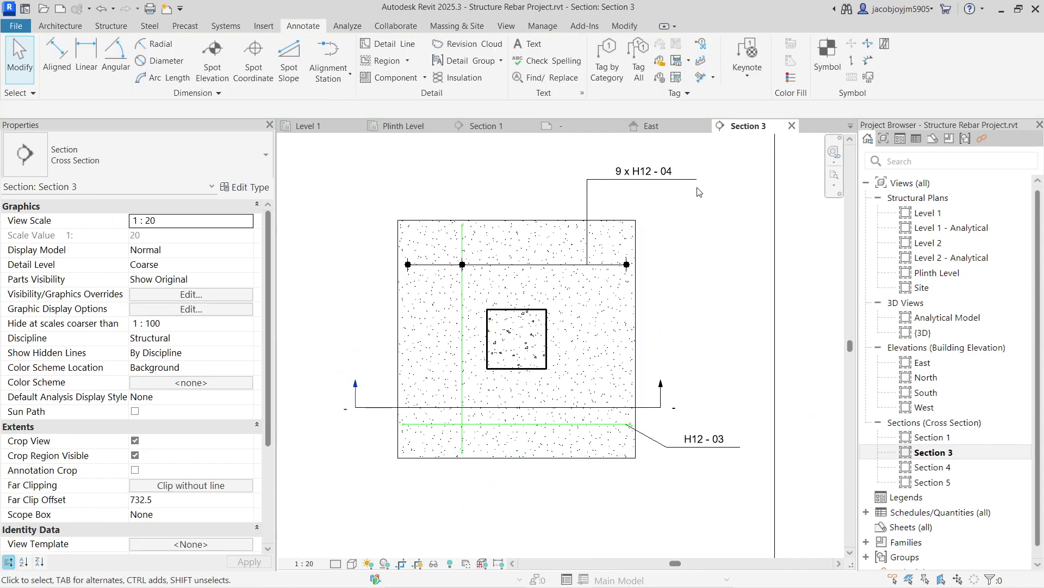
Move the vertical bars' multi-rebar tag down onto the annotation's dimension line inside the footing.
click(669, 187)
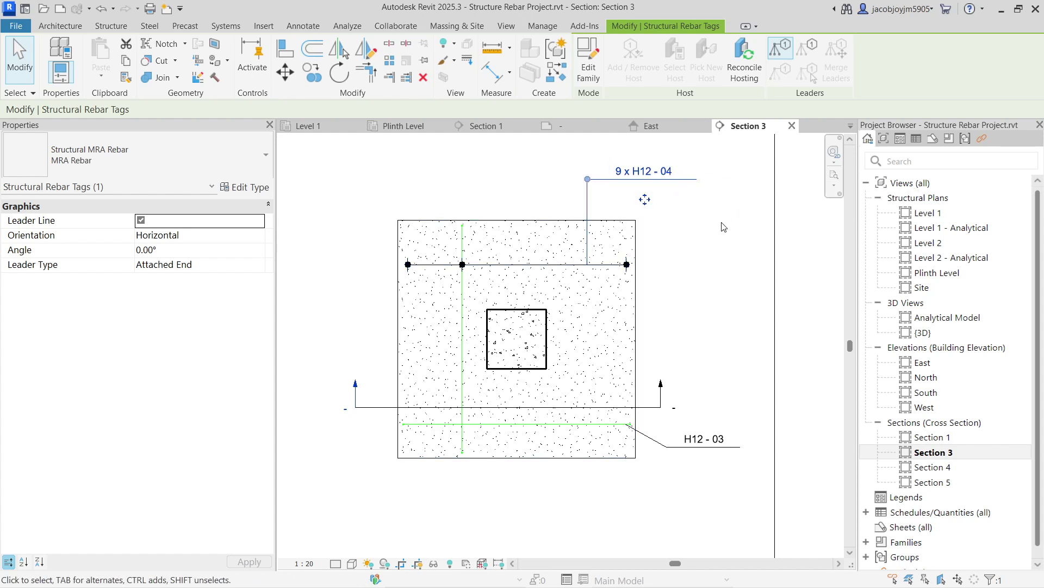
drag(644, 200, 554, 286)
key(Escape)
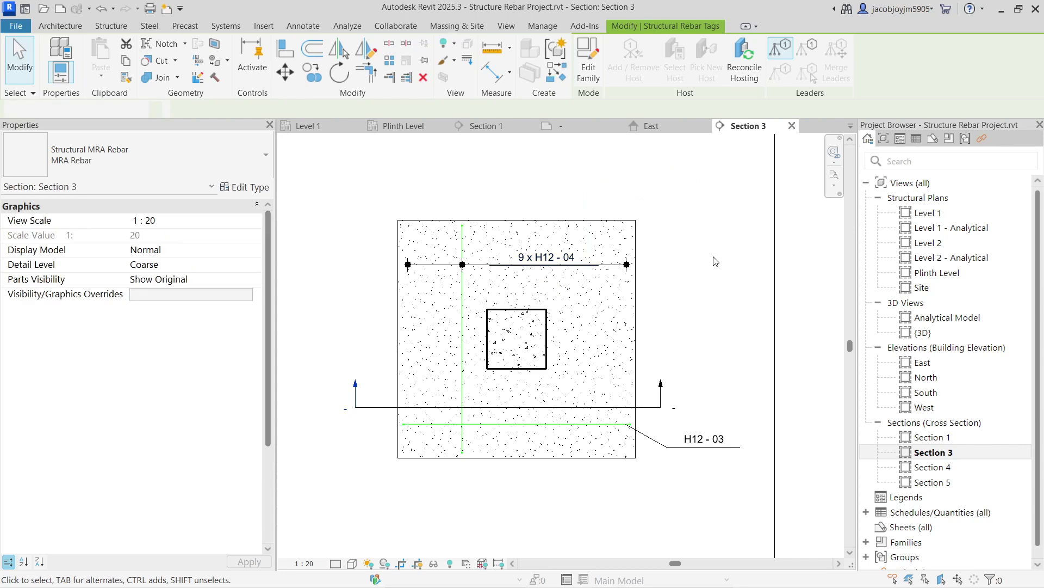
Try to bring the leader elbow of the vertical bars' tag into line with the annotation's dimension line.
scroll(556, 260, up, 2)
click(556, 262)
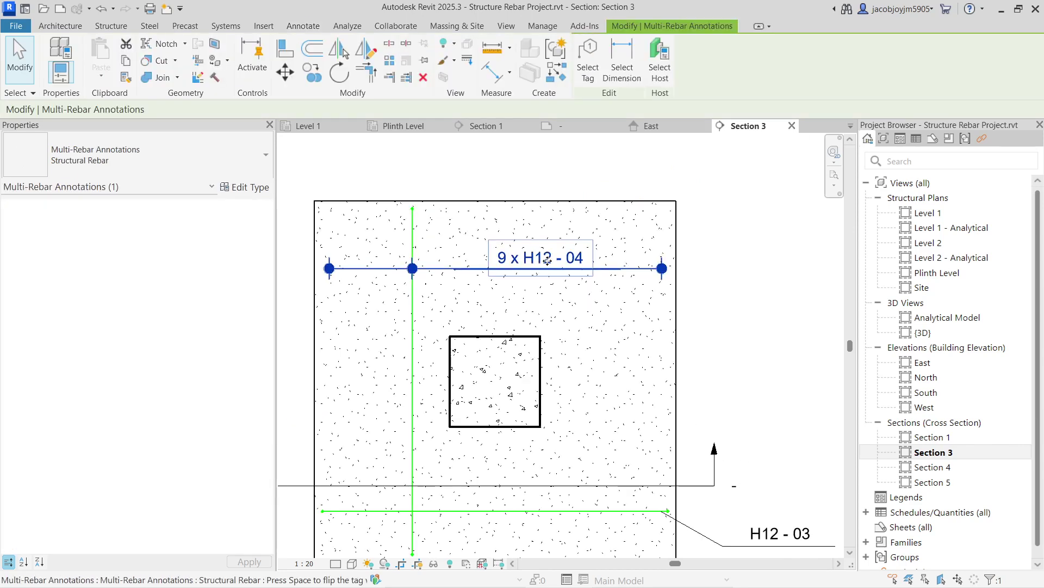
scroll(555, 262, up, 4)
scroll(534, 261, down, 3)
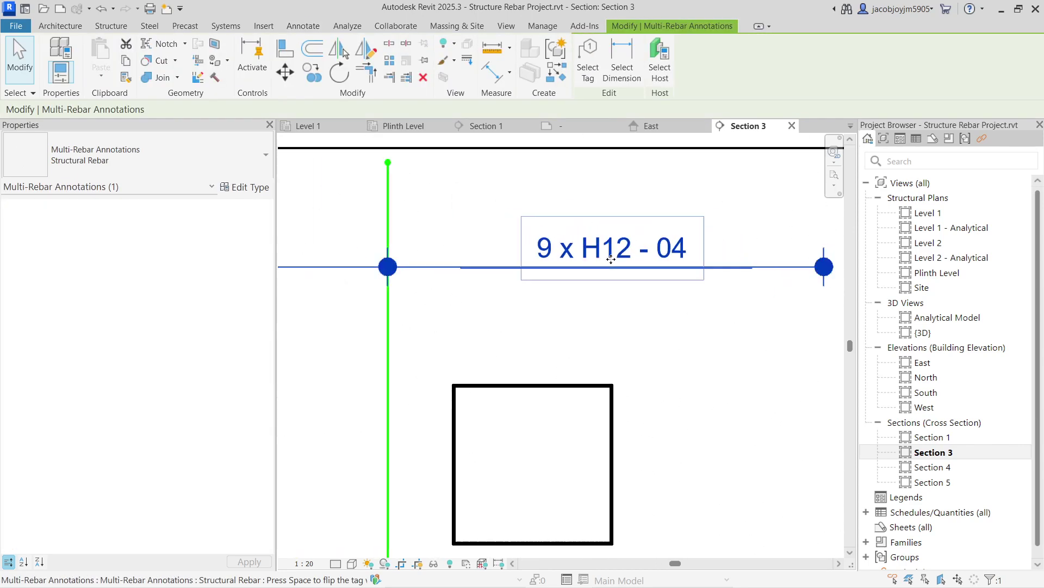
click(608, 249)
scroll(361, 288, up, 10)
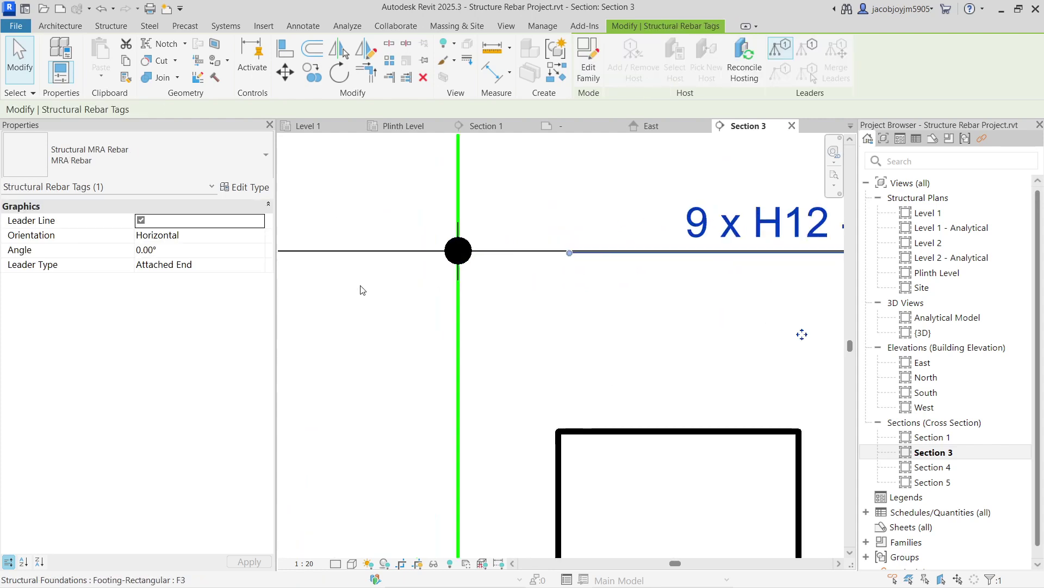
scroll(571, 264, up, 5)
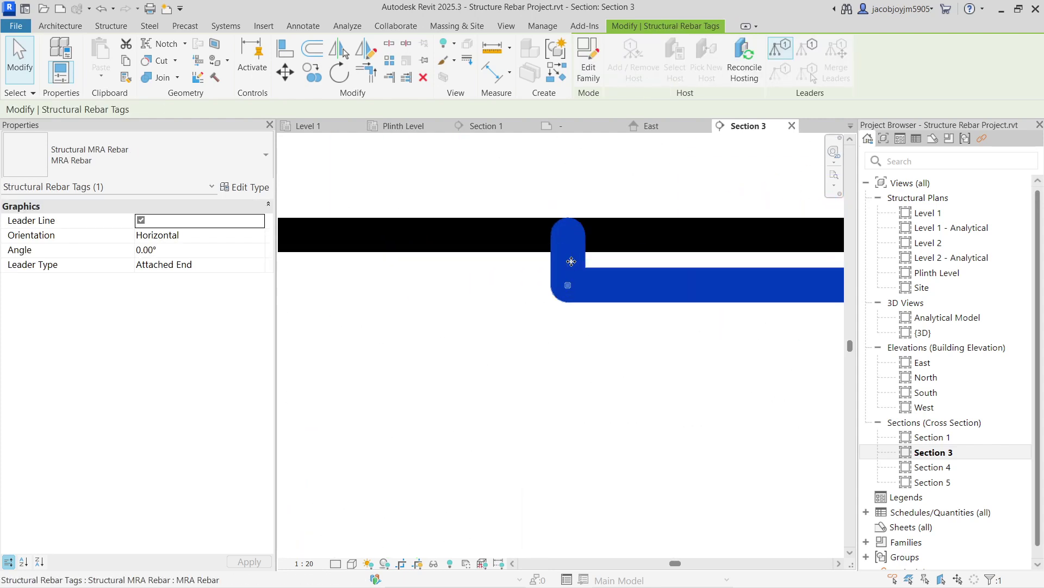
mouse_move(566, 285)
mouse_down()
mouse_move(566, 200)
mouse_move(566, 280)
mouse_up()
key(Escape)
scroll(545, 298, down, 5)
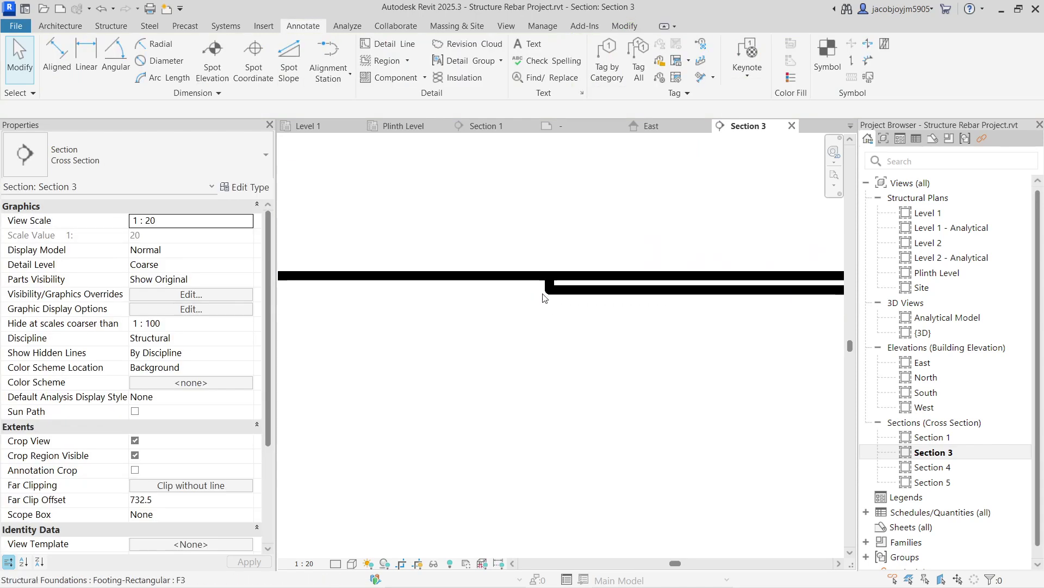
scroll(544, 299, down, 5)
Turn off the leader line of the vertical bars' tag and align the tag's underline with the dimension line.
click(662, 266)
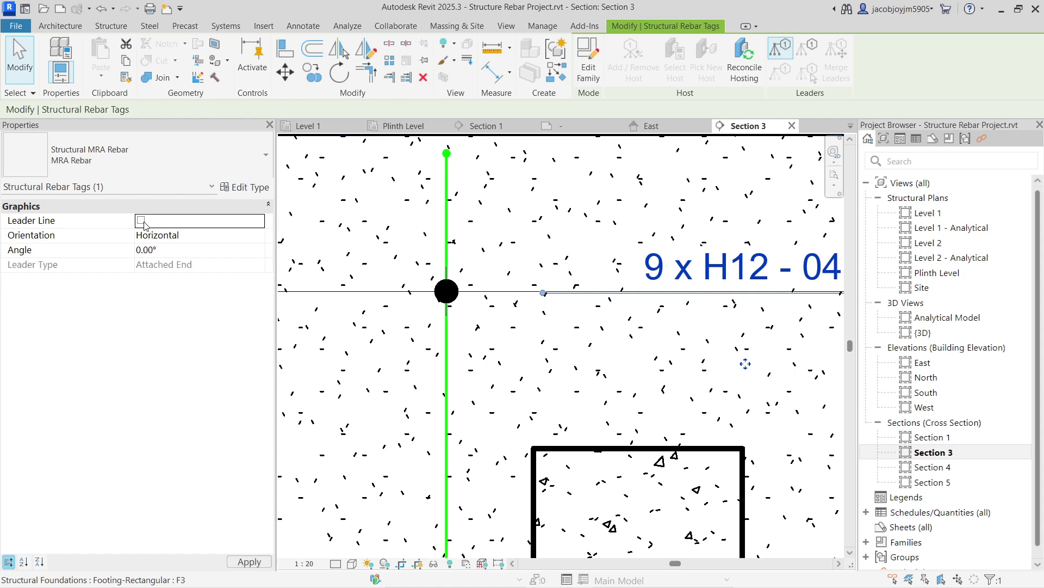
scroll(574, 331, up, 2)
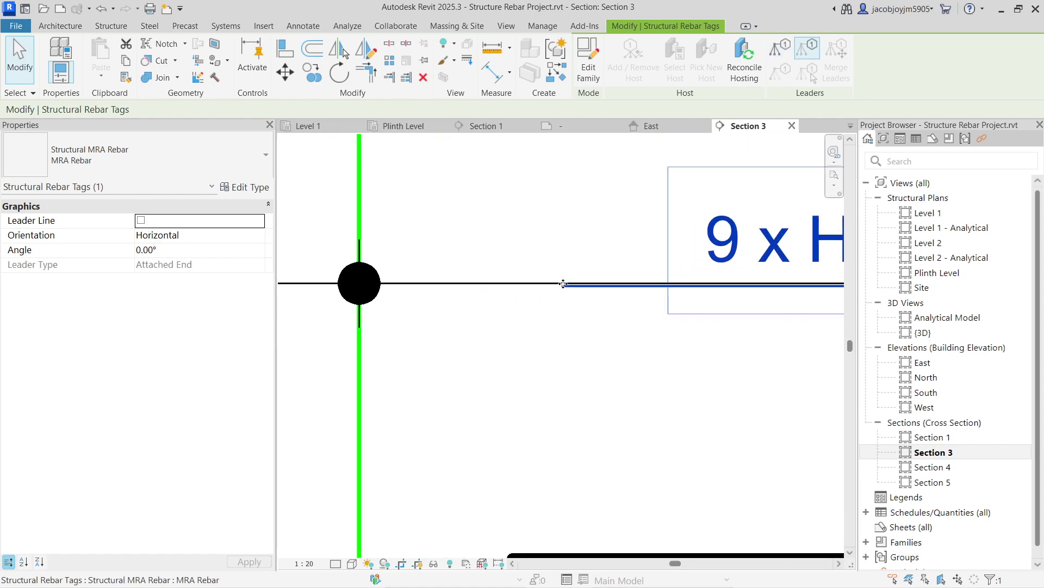
scroll(536, 275, down, 2)
scroll(537, 275, up, 4)
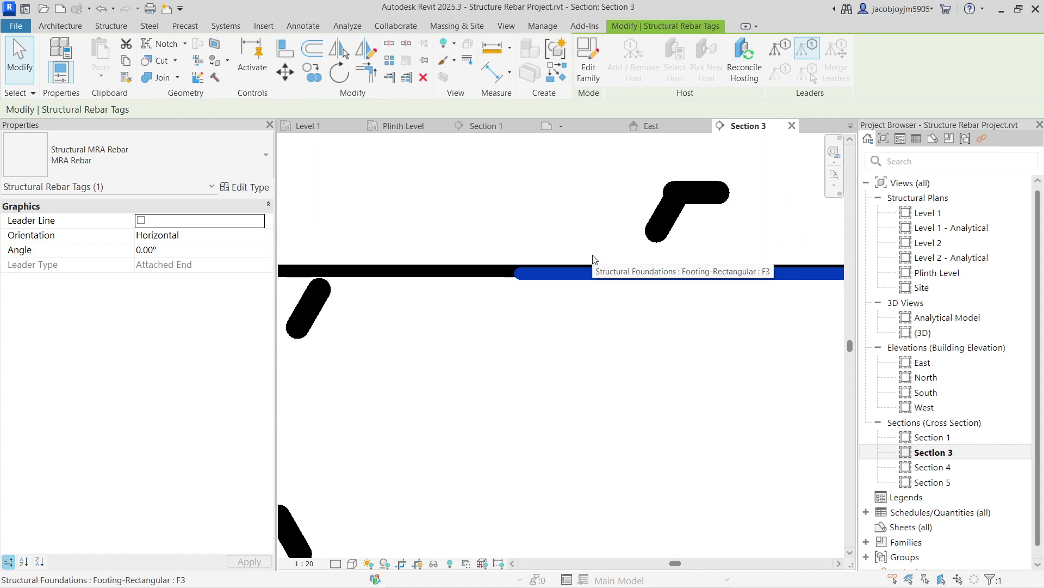
scroll(594, 259, up, 3)
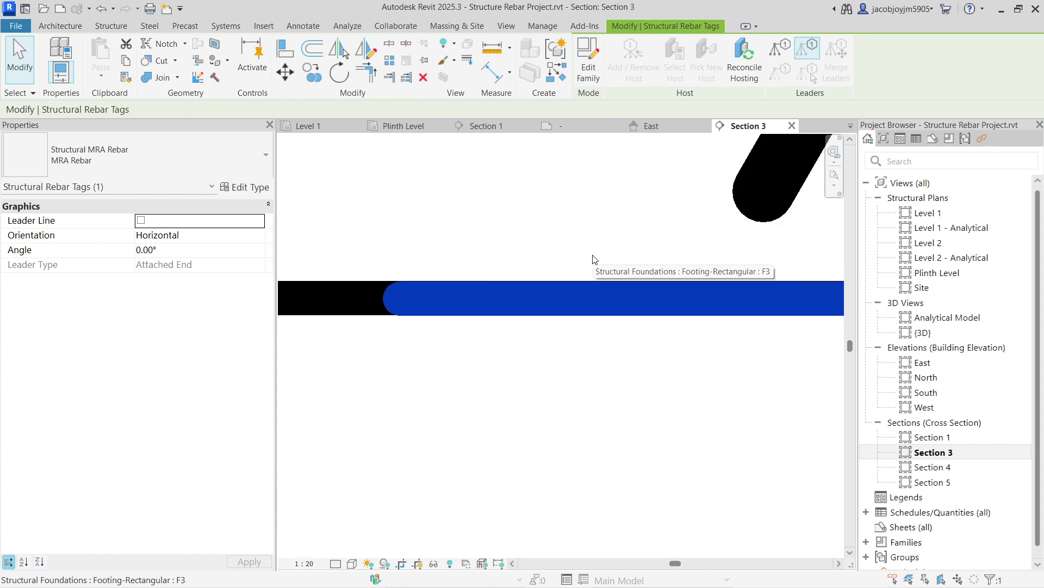
scroll(509, 296, down, 4)
scroll(509, 296, down, 6)
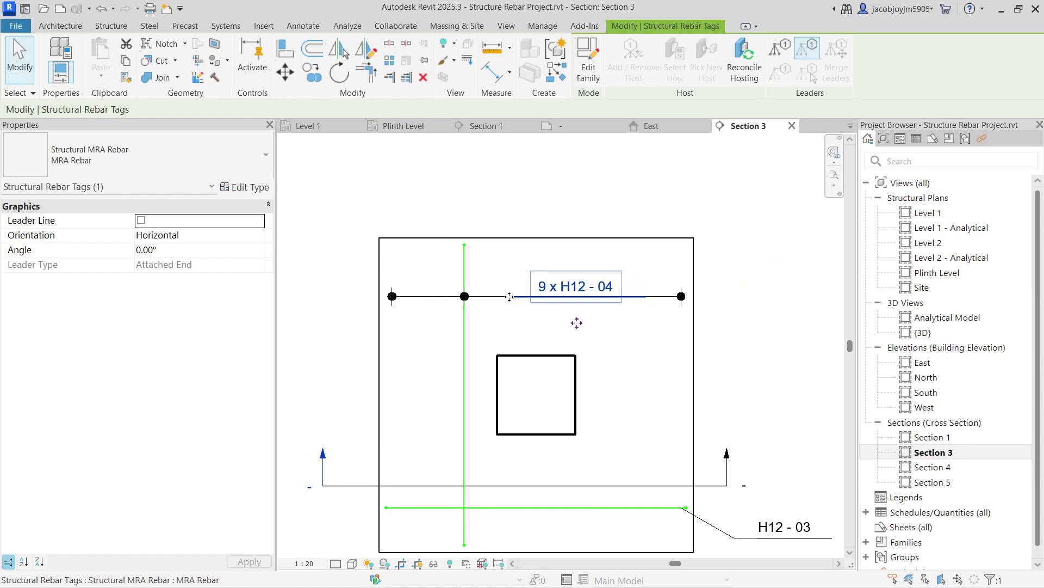
click(643, 197)
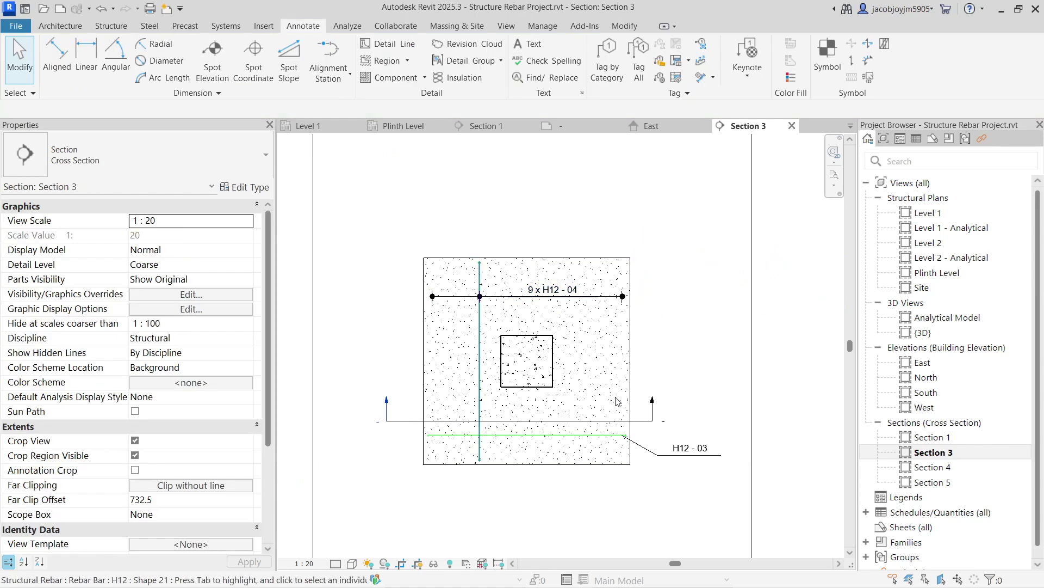
click(677, 453)
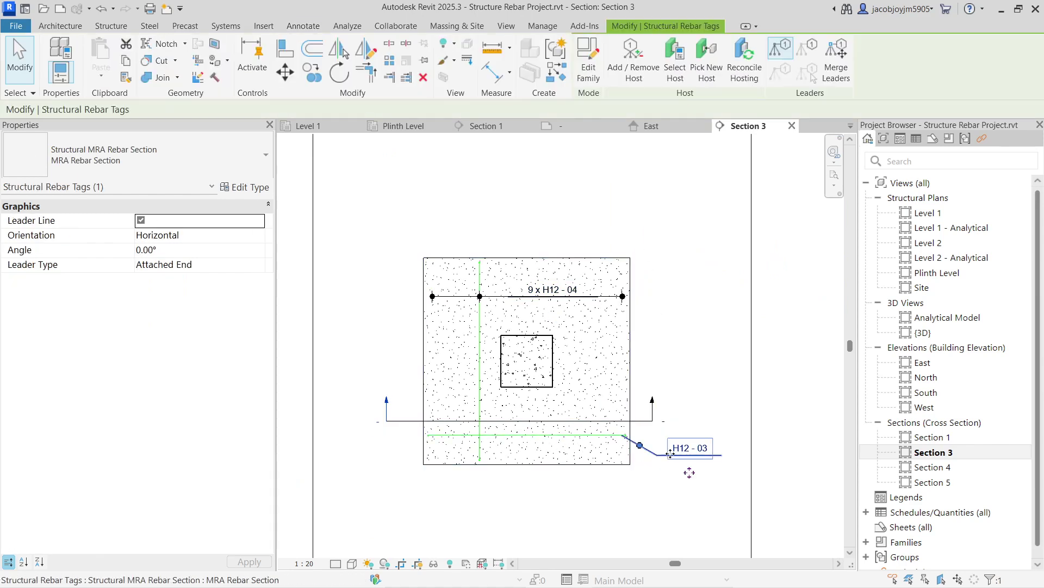
scroll(671, 459, up, 3)
scroll(688, 452, down, 3)
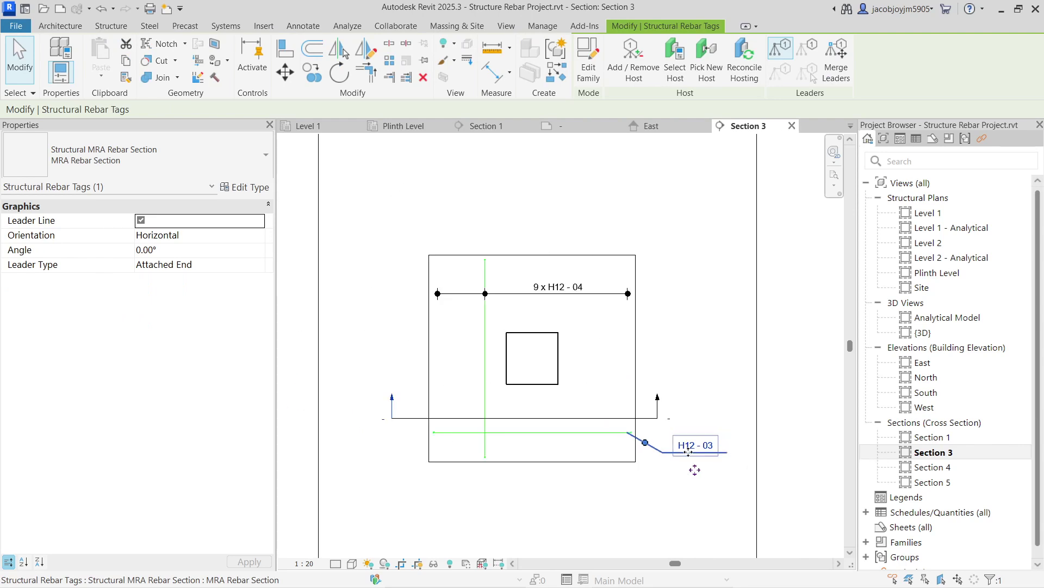
click(694, 397)
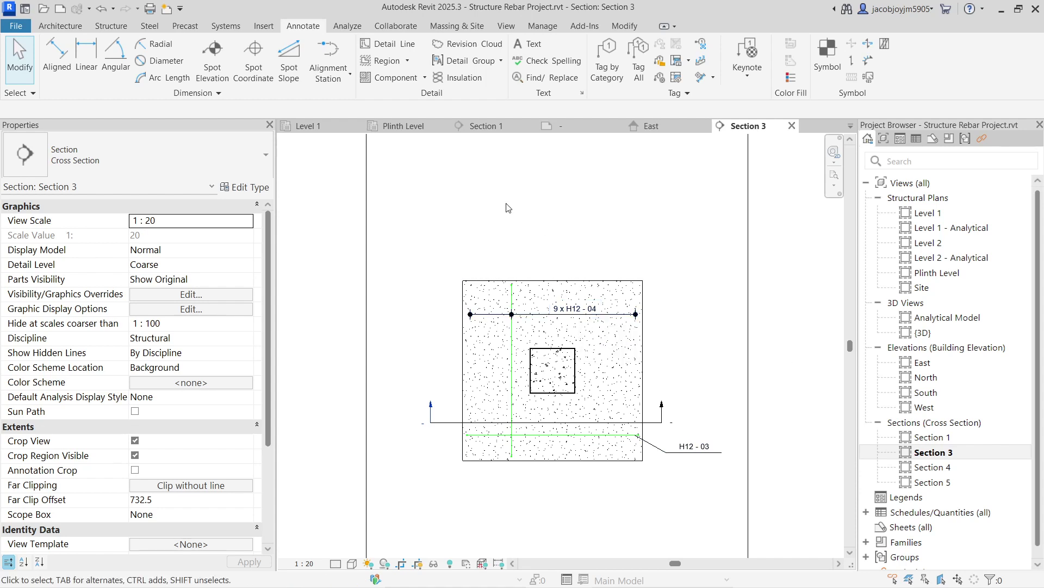
Place an aligned multi-rebar annotation across the horizontal rebar set, with its dimension line inside the footing and its tag below the footing.
click(713, 78)
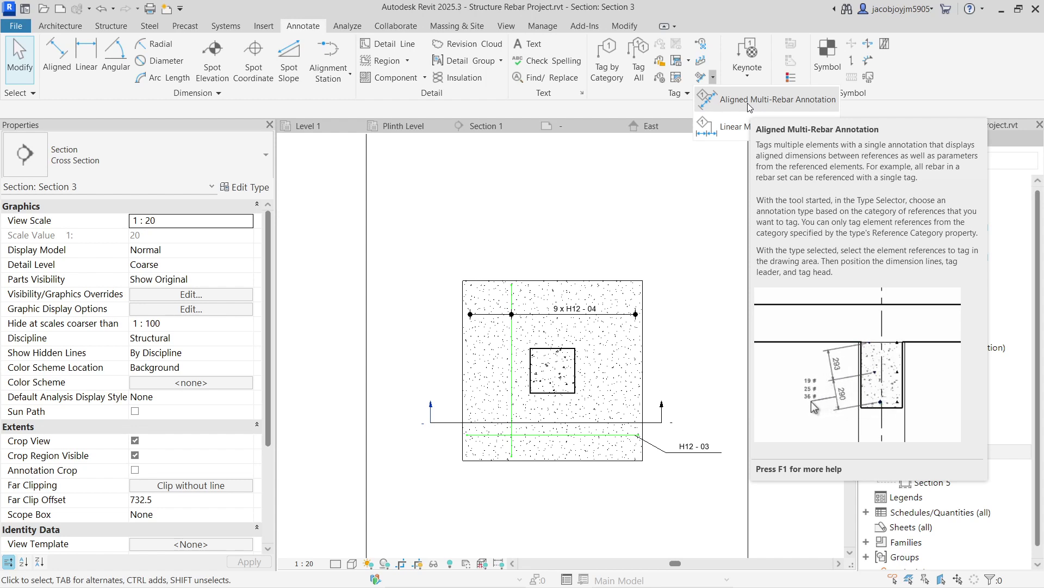
click(749, 101)
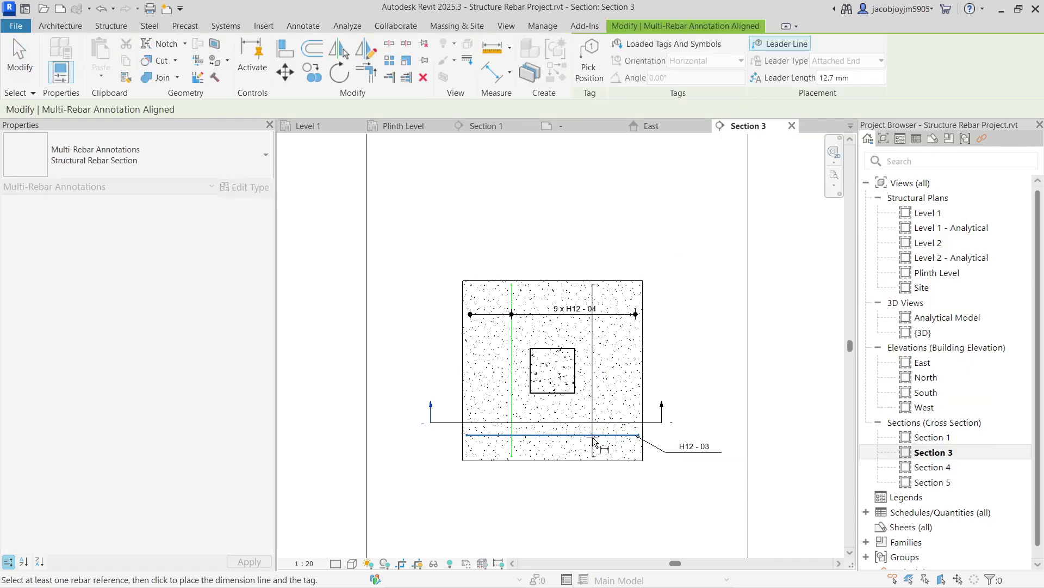
scroll(605, 370, up, 3)
click(617, 366)
scroll(618, 363, down, 3)
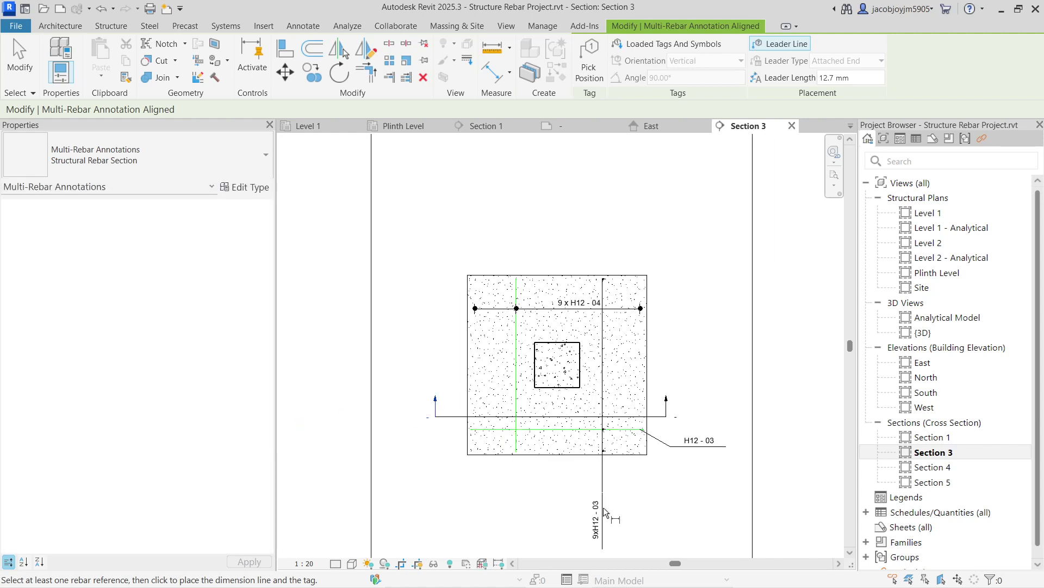
middle_drag(637, 481, 643, 417)
click(643, 417)
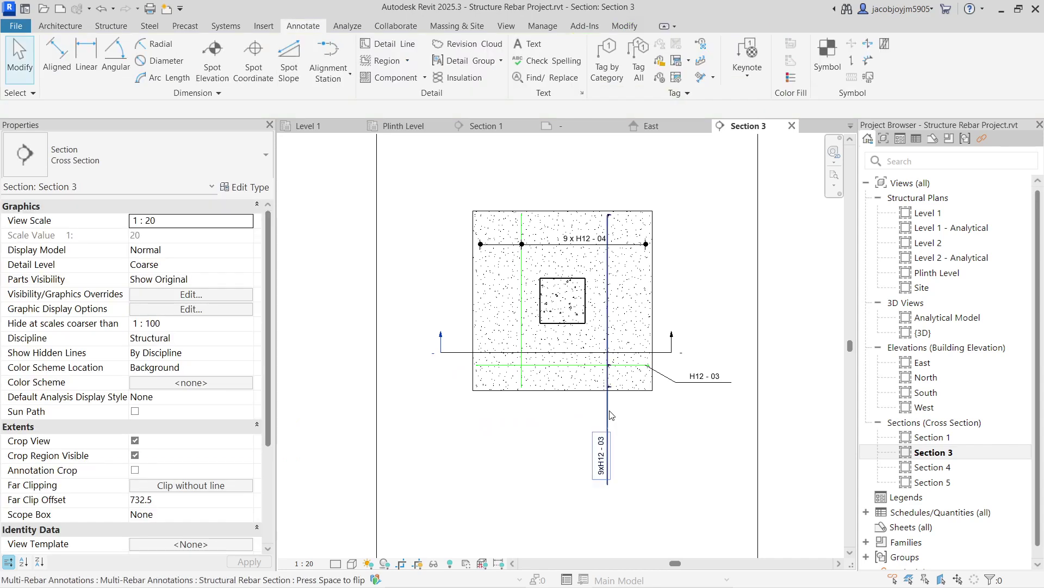
Change the horizontal bars' multi-rebar annotation to the Structural Rebar type.
click(611, 415)
click(201, 163)
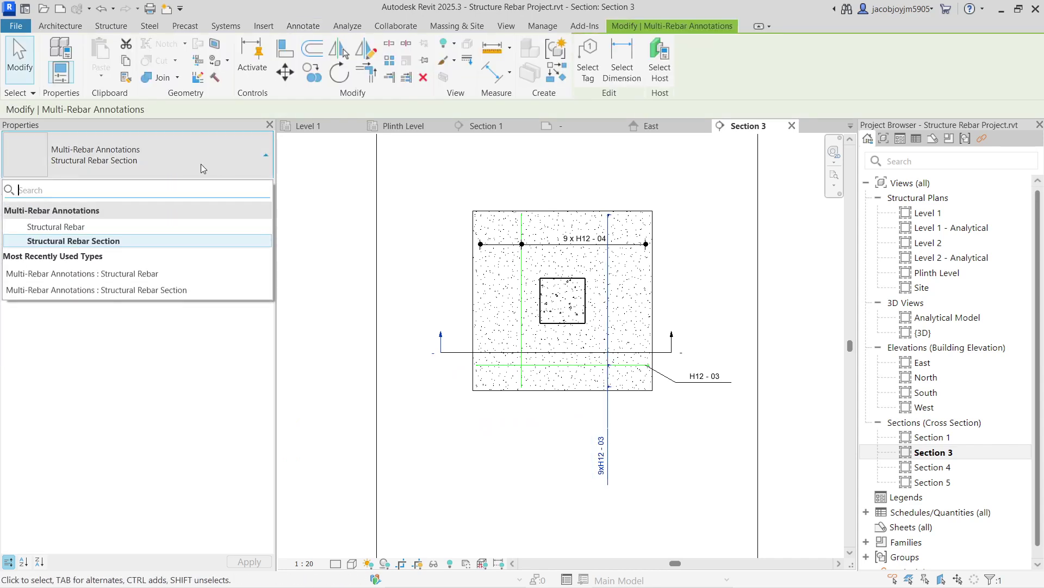
click(139, 228)
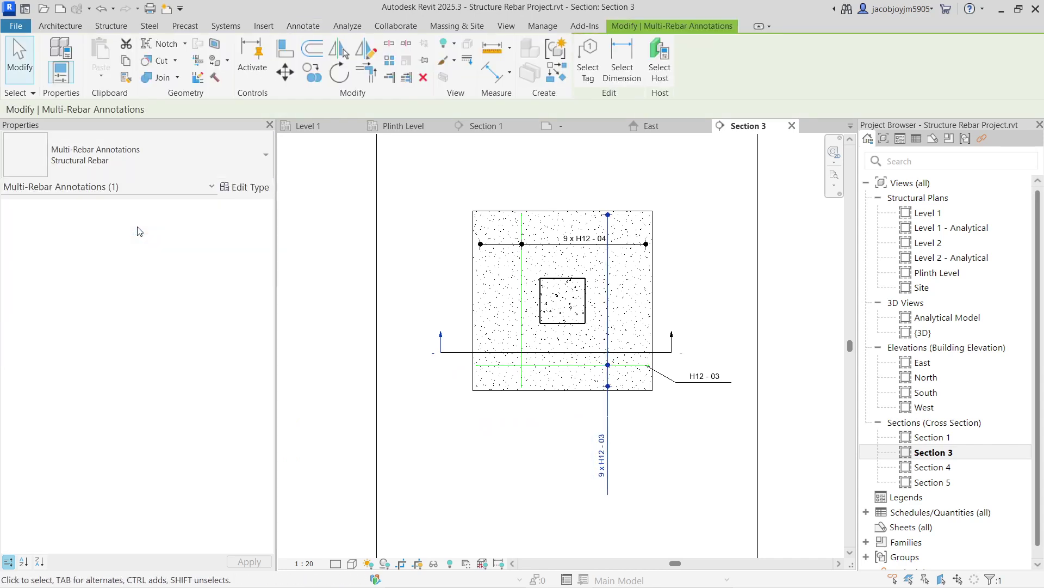
click(161, 152)
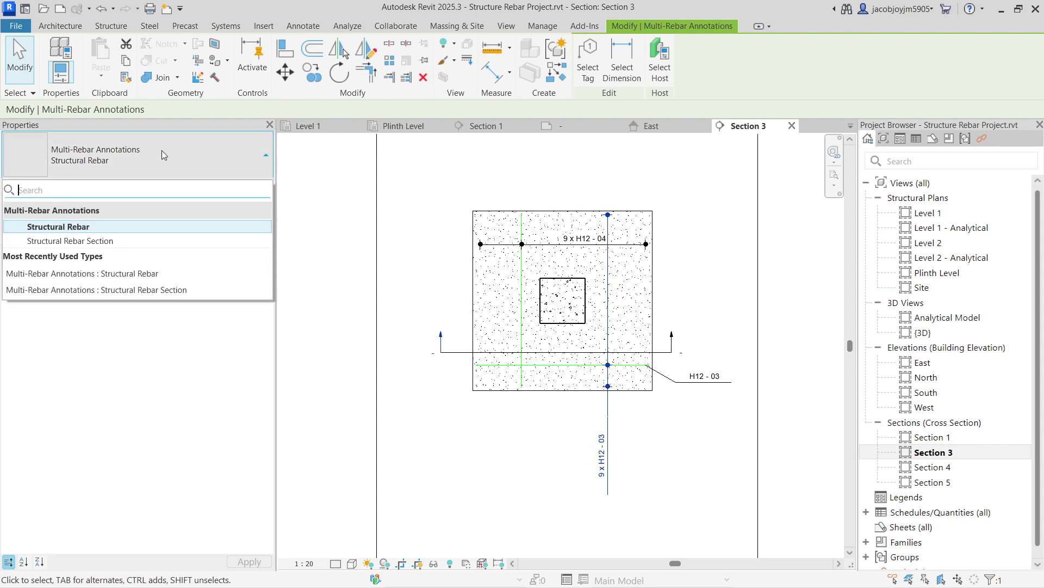
click(511, 443)
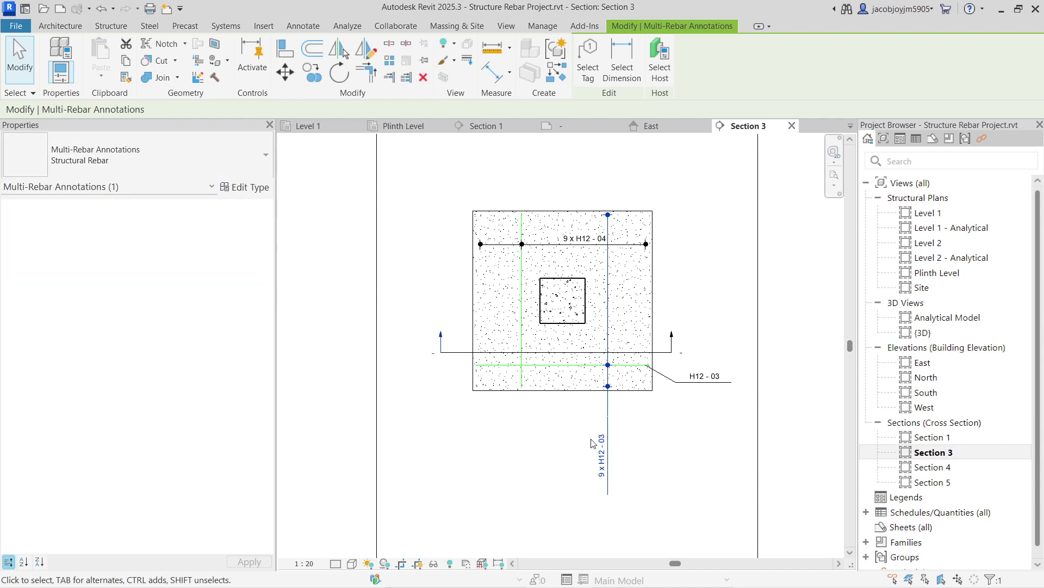
click(625, 429)
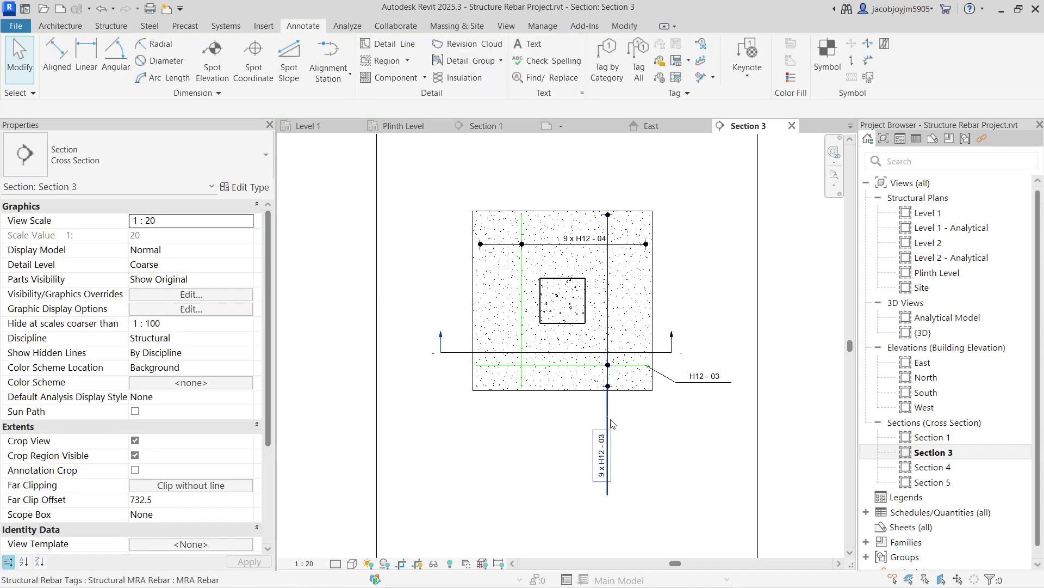
Turn off the leader line of the horizontal bars' multi-rebar tag below the footing.
click(613, 424)
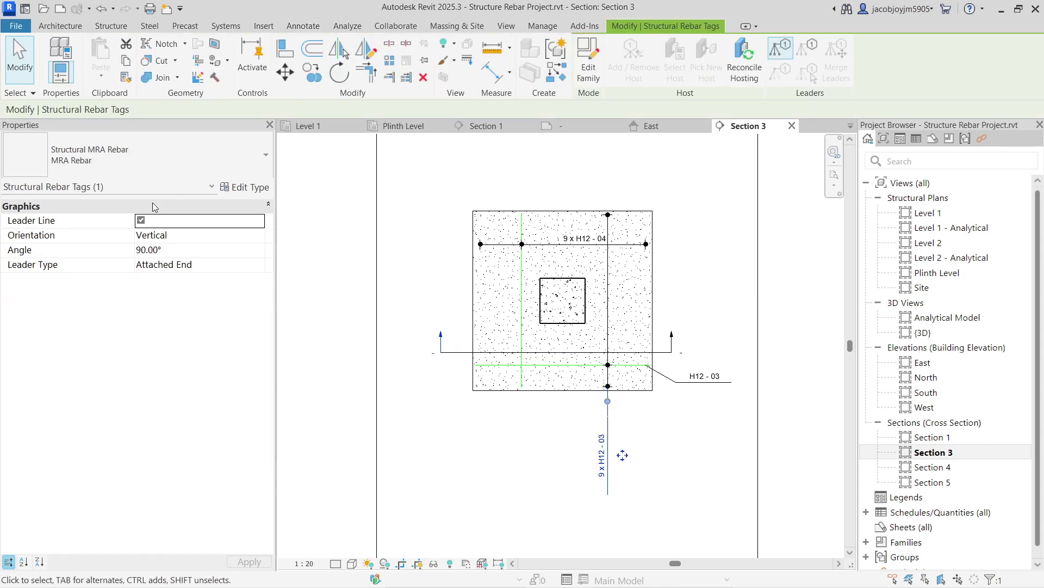
click(141, 220)
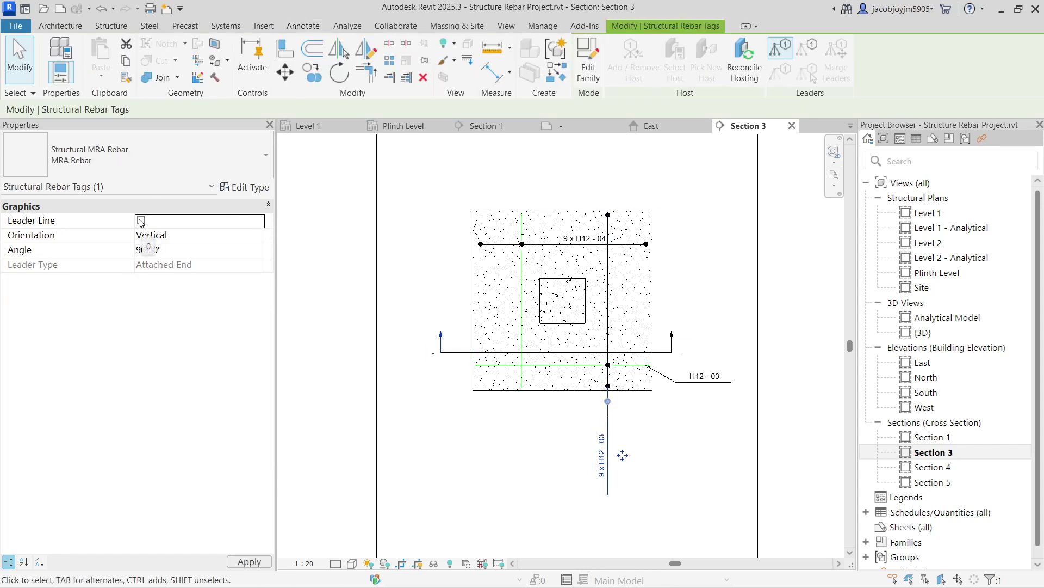
Move the horizontal bars' multi-rebar tag beside its dimension line and shift that annotation slightly toward the footing's right edge.
drag(624, 456, 624, 299)
key(Escape)
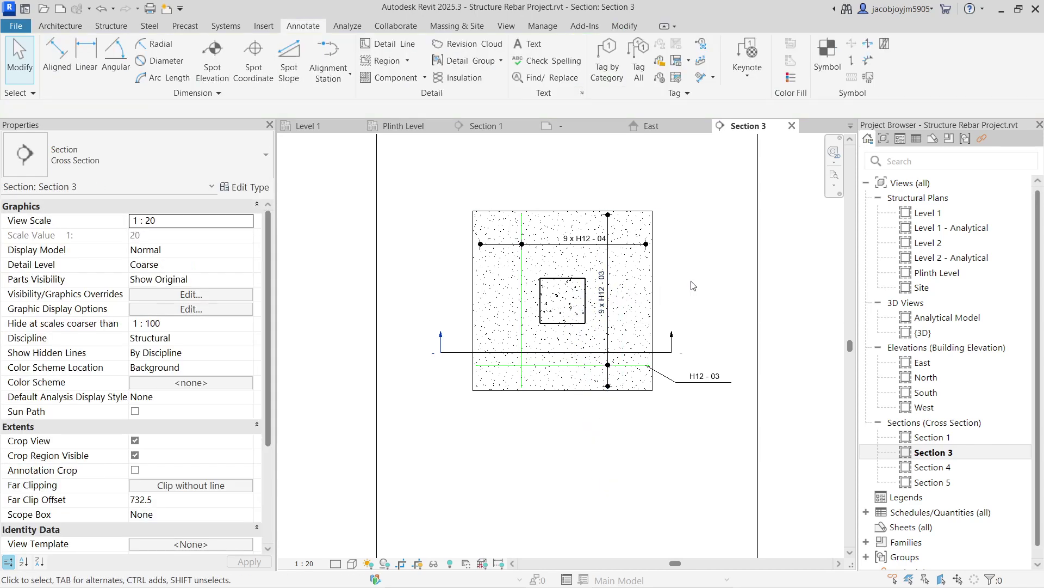
scroll(611, 263, up, 2)
click(605, 246)
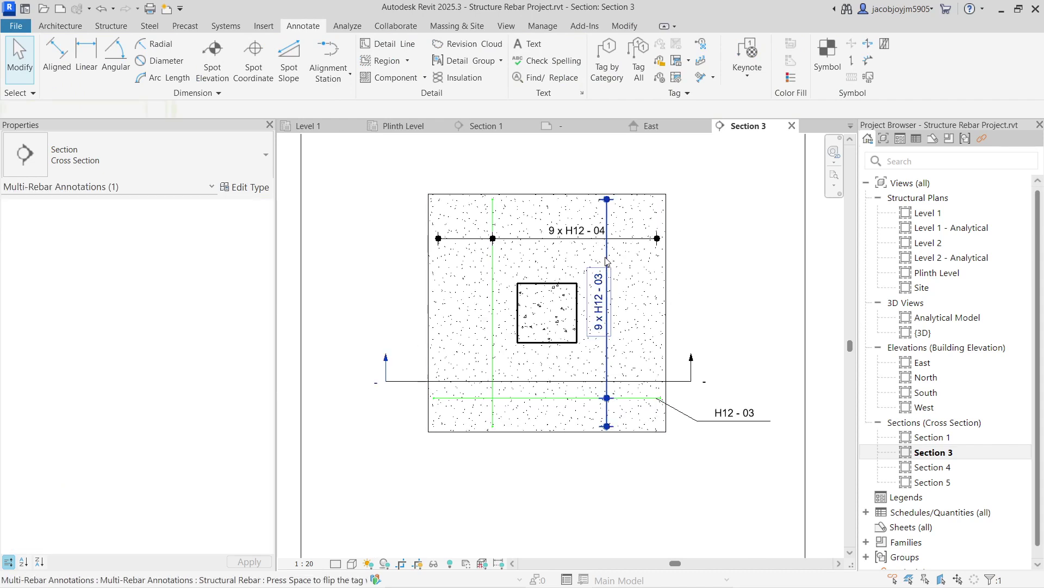
drag(605, 246, 620, 246)
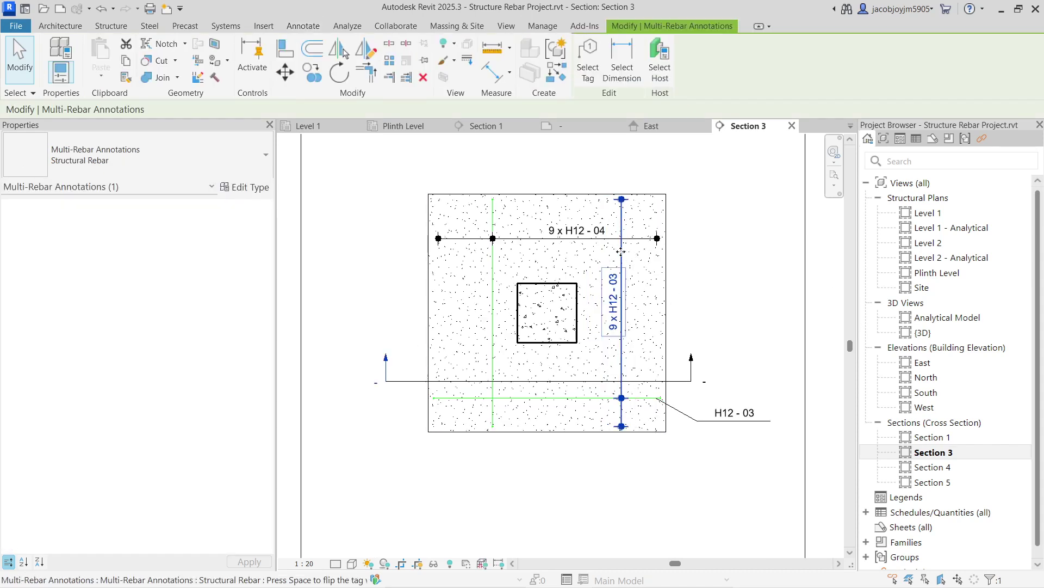
key(Escape)
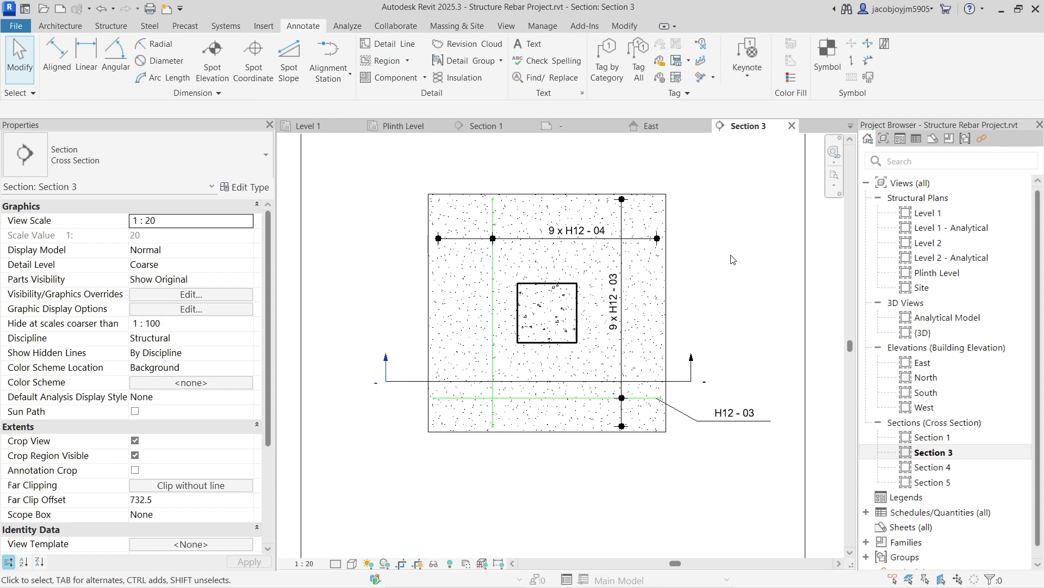
scroll(517, 261, down, 1)
click(501, 271)
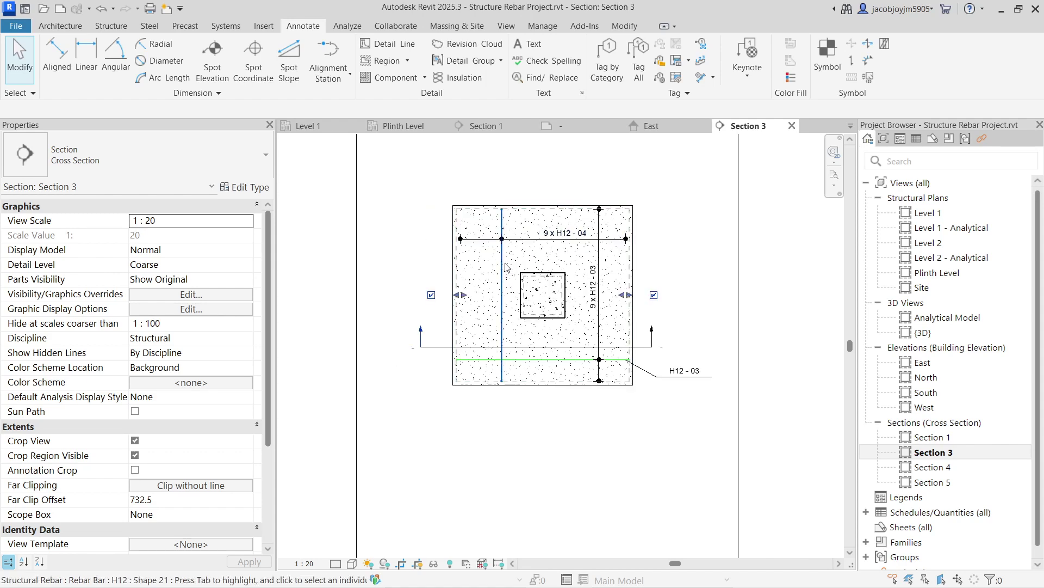
click(672, 288)
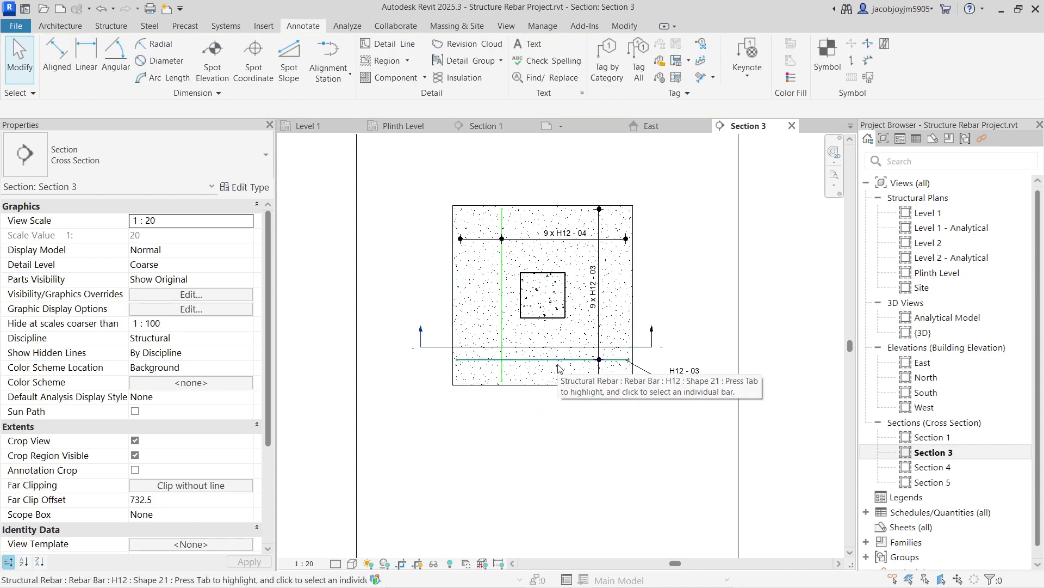
scroll(219, 385, down, 3)
scroll(219, 385, up, 3)
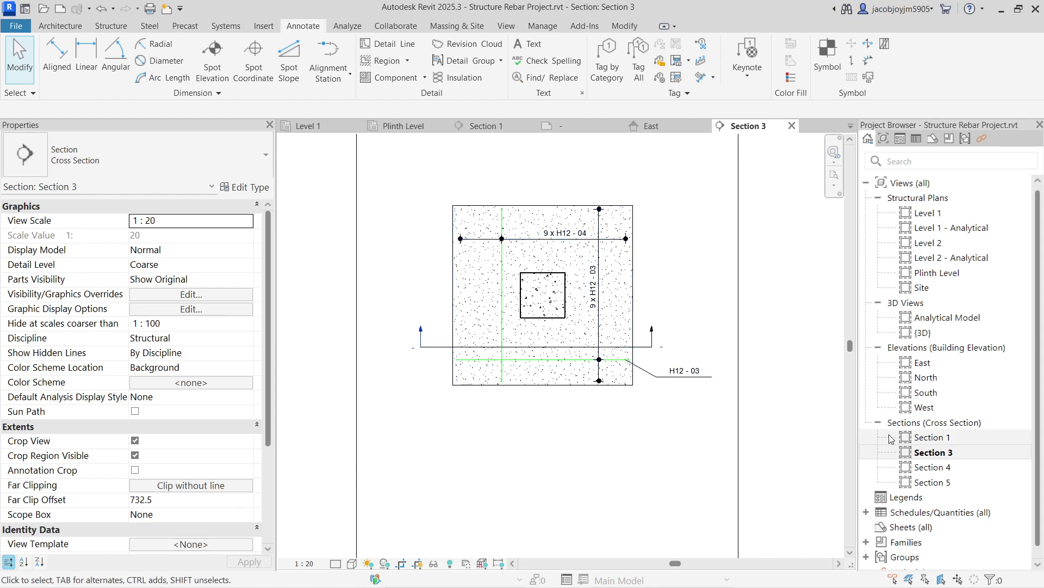
Open the Section 1 view and examine the beam's bars and their tags.
double_click(935, 439)
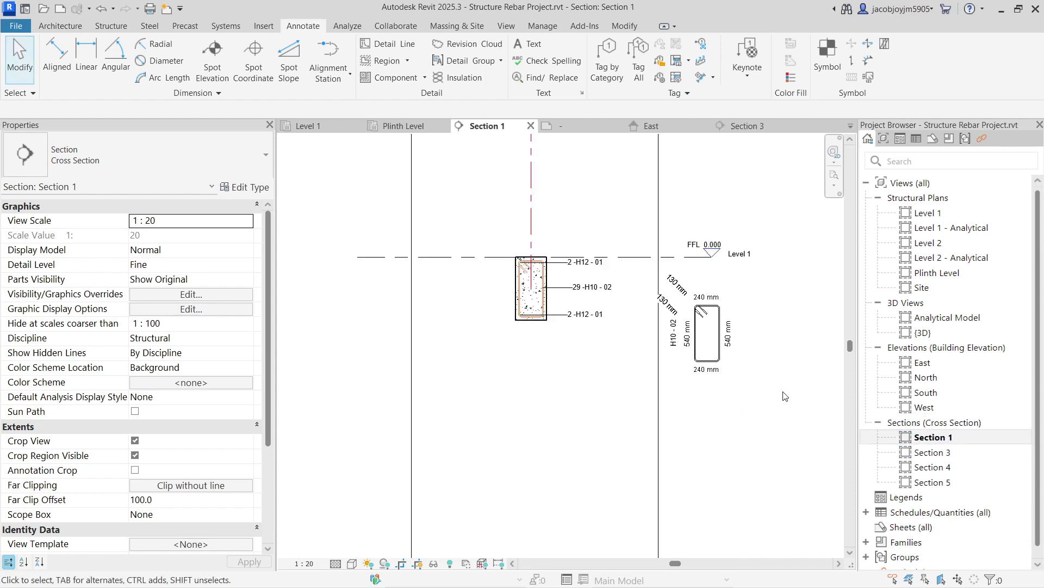
scroll(549, 263, up, 3)
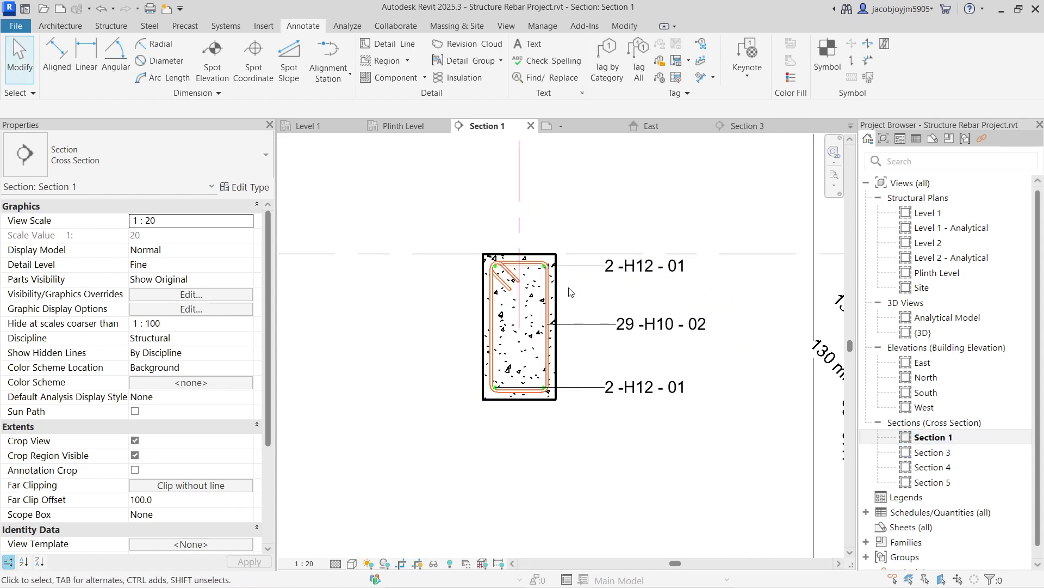
scroll(538, 278, up, 3)
click(548, 263)
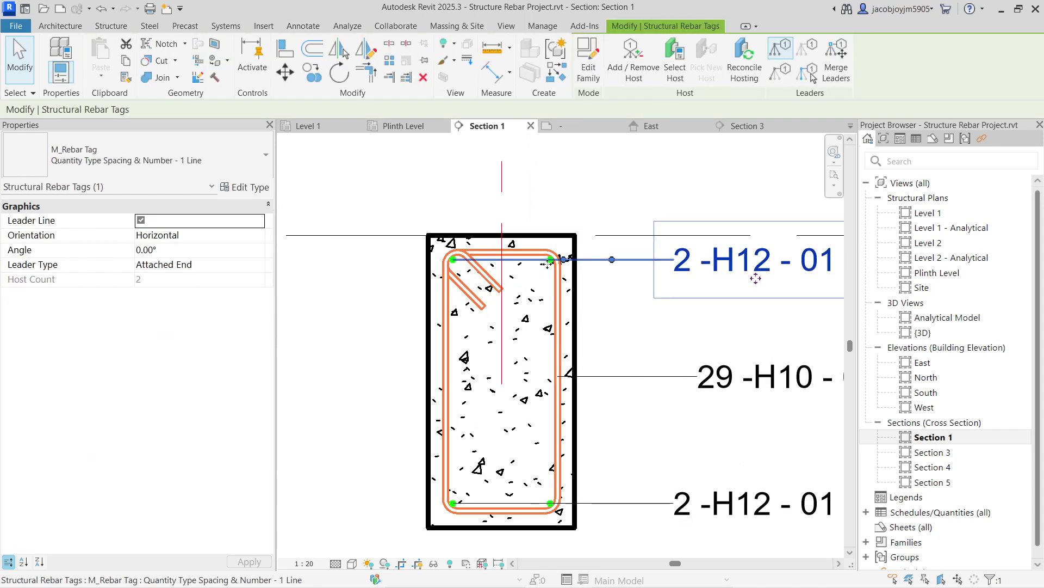
click(550, 272)
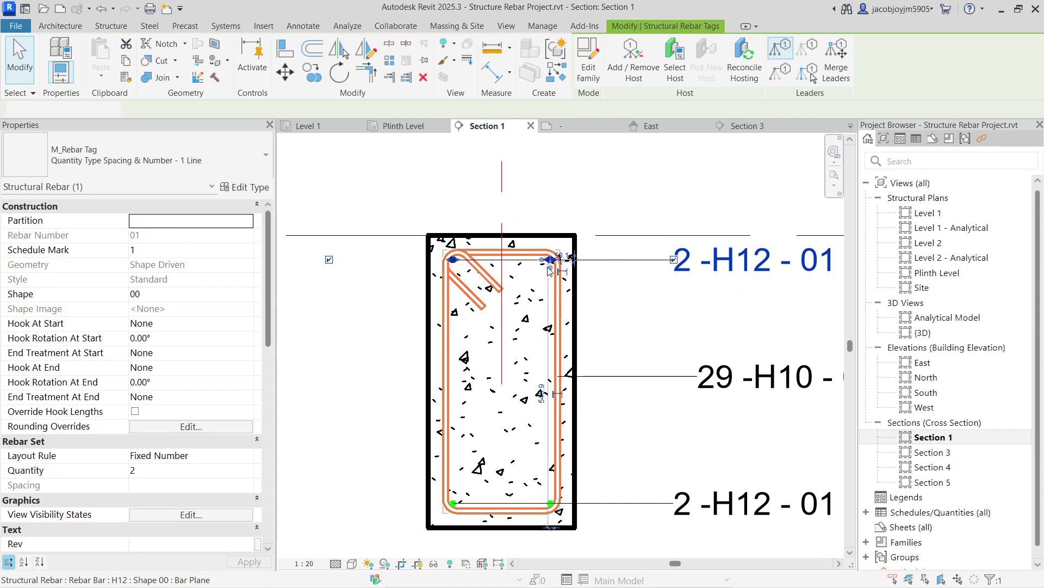
scroll(550, 272, down, 1)
scroll(555, 444, up, 4)
scroll(554, 444, down, 5)
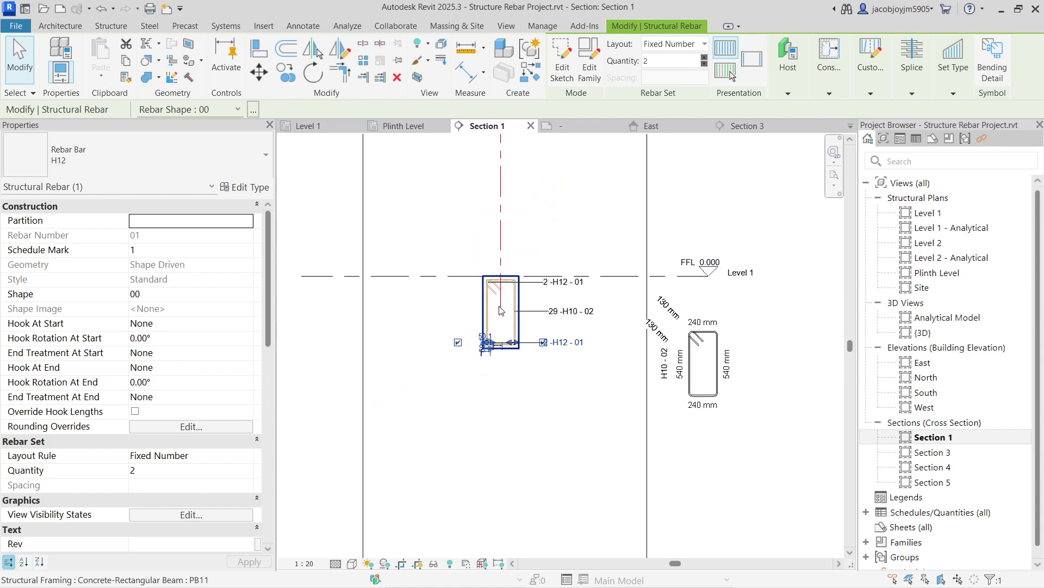
In the Level 1 plan, move the Section 4 marker along grid B to midway between grids 3 and 4, and open its view.
double_click(923, 214)
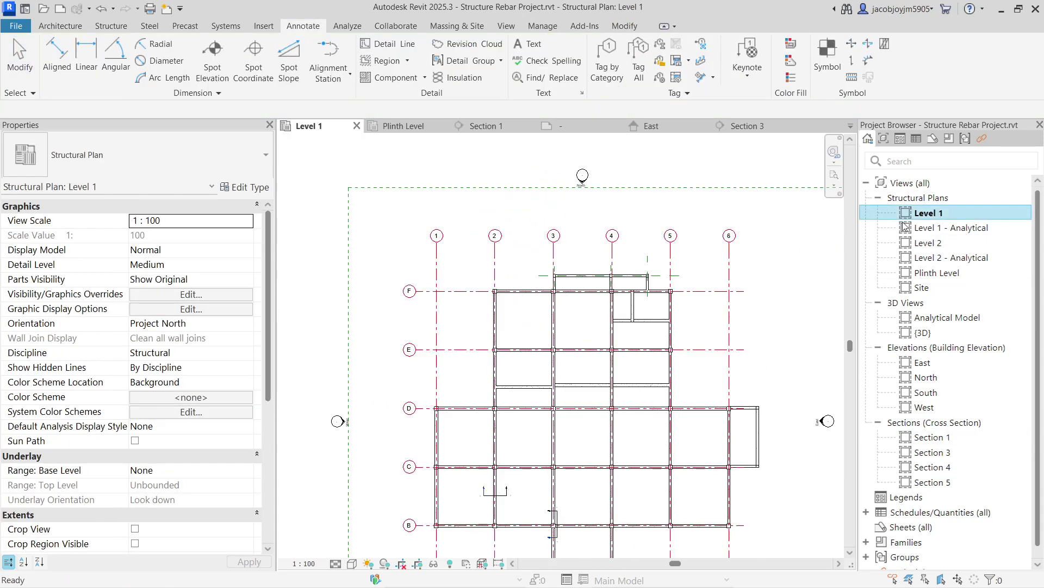
middle_drag(542, 457, 540, 372)
scroll(538, 381, up, 2)
click(528, 413)
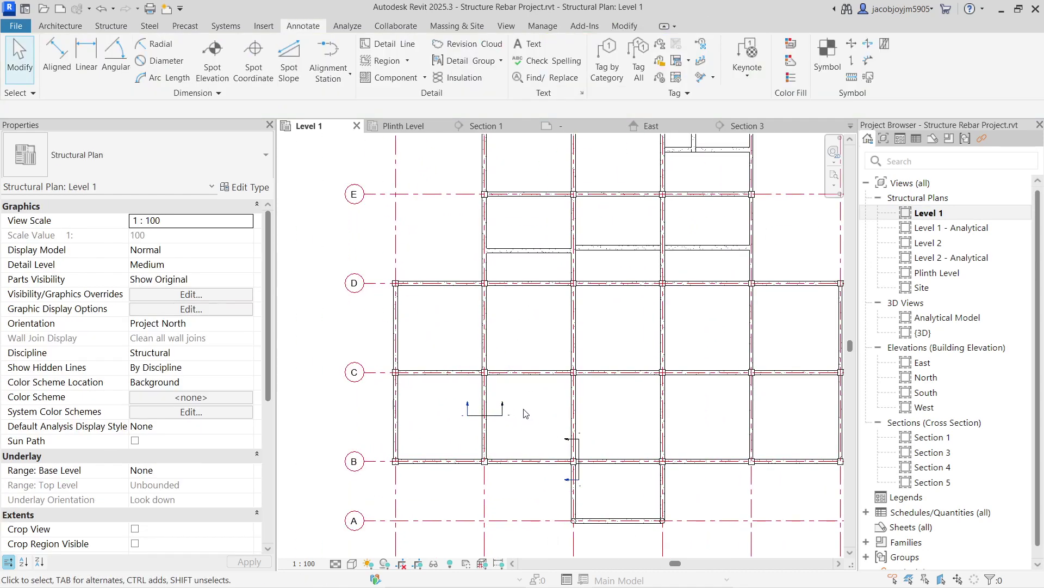
click(586, 440)
scroll(588, 440, up, 3)
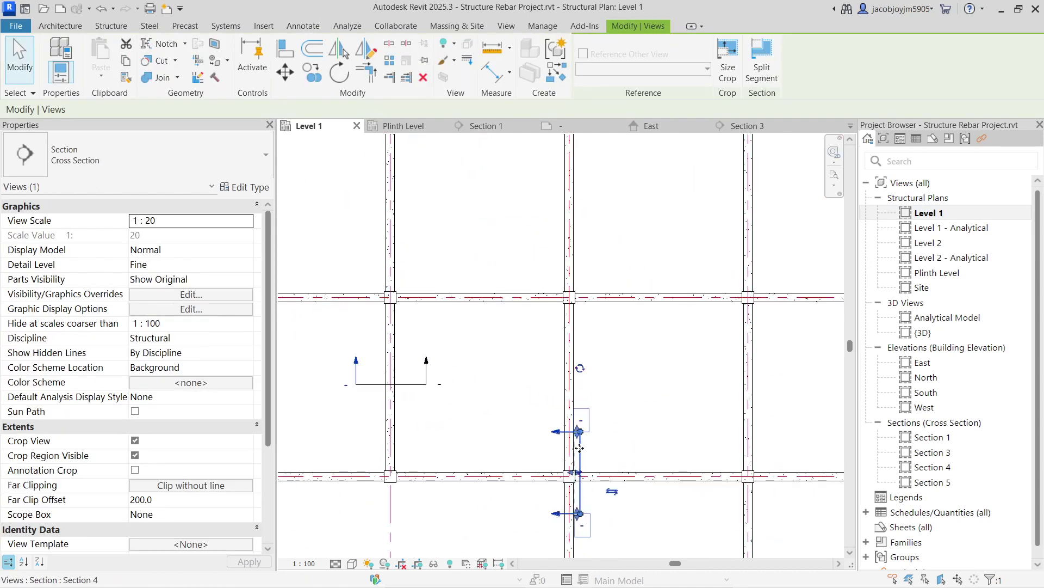
drag(595, 437, 668, 452)
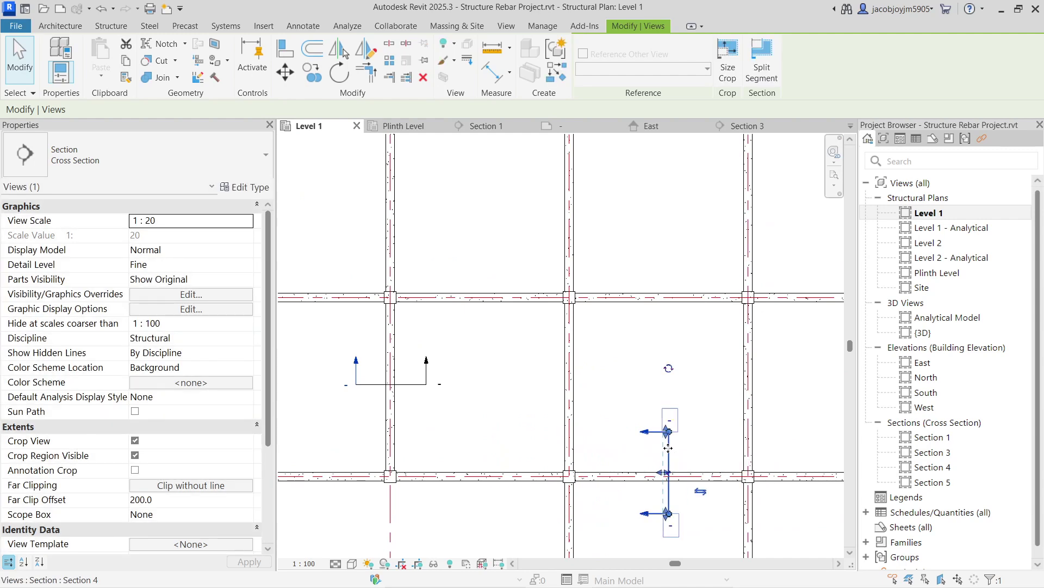
right_click(668, 452)
click(713, 127)
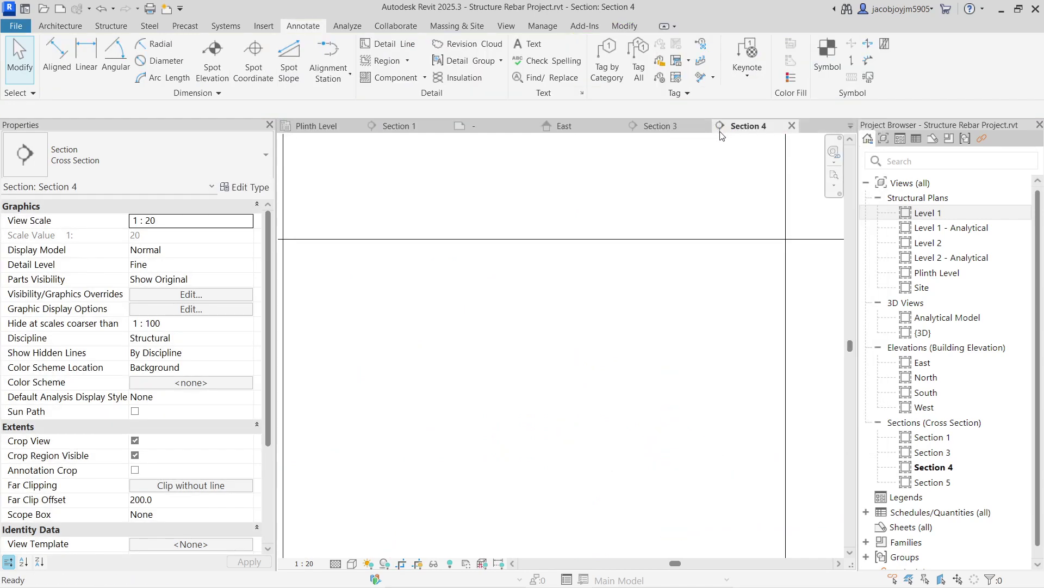
Place straight H12 bars of shape 00 along the top of beam PB8's section, using the Fixed Number layout with quantity 2.
scroll(602, 260, down, 2)
scroll(579, 257, up, 5)
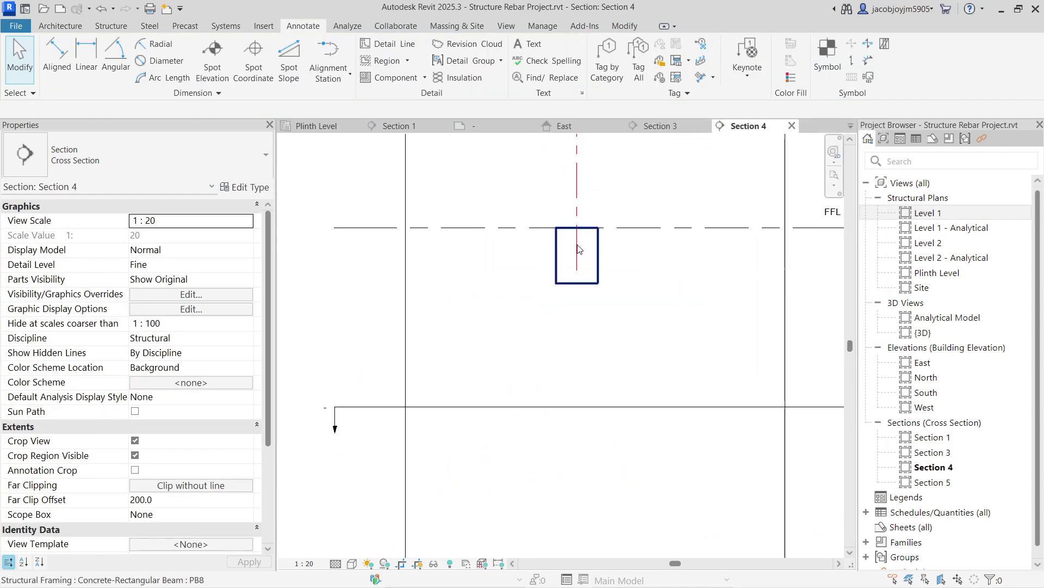
scroll(579, 258, down, 5)
scroll(575, 312, up, 2)
scroll(585, 277, up, 5)
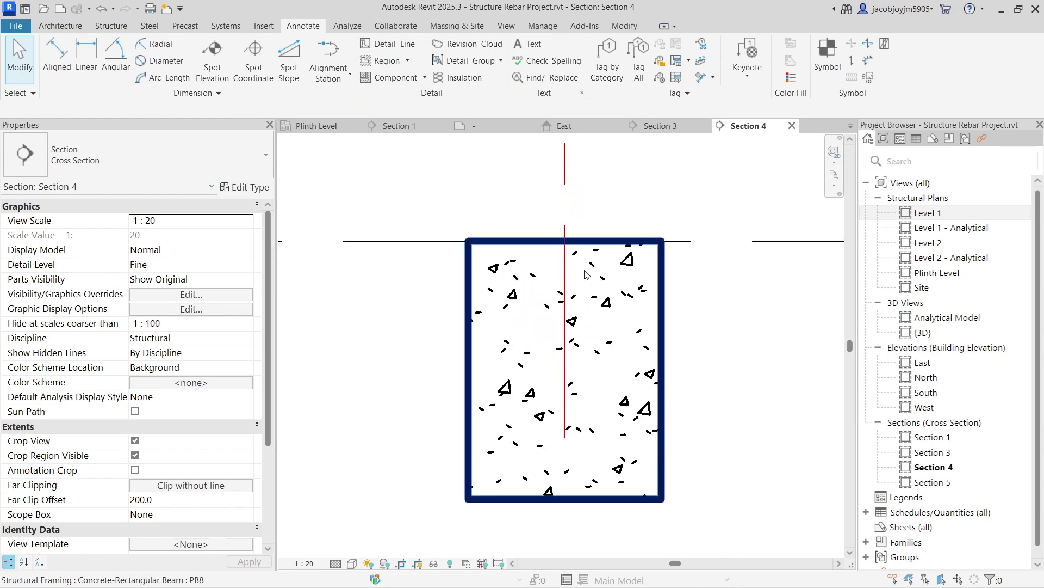
click(585, 275)
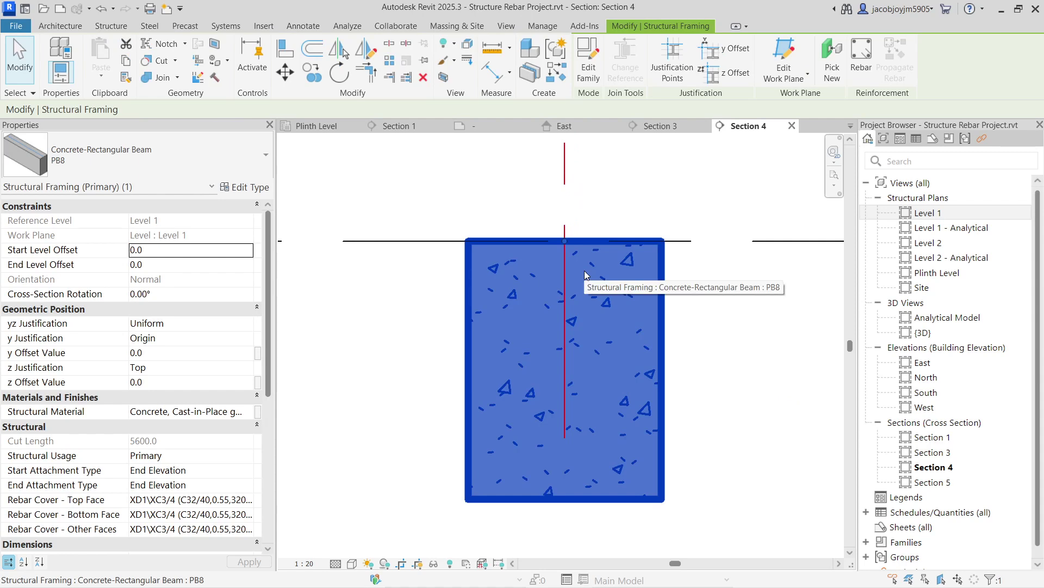
click(865, 60)
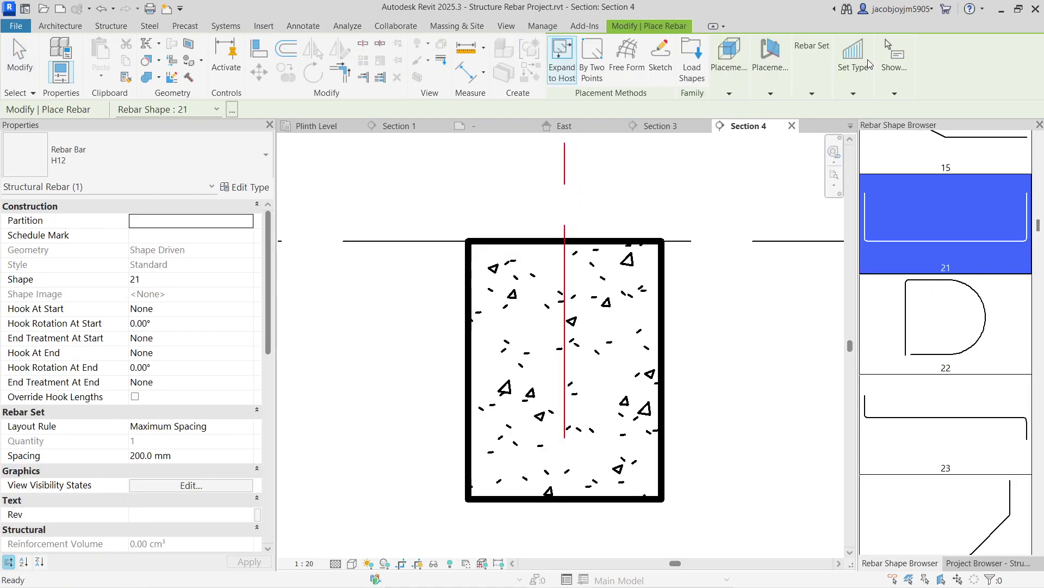
scroll(945, 245, up, 2)
scroll(945, 244, up, 5)
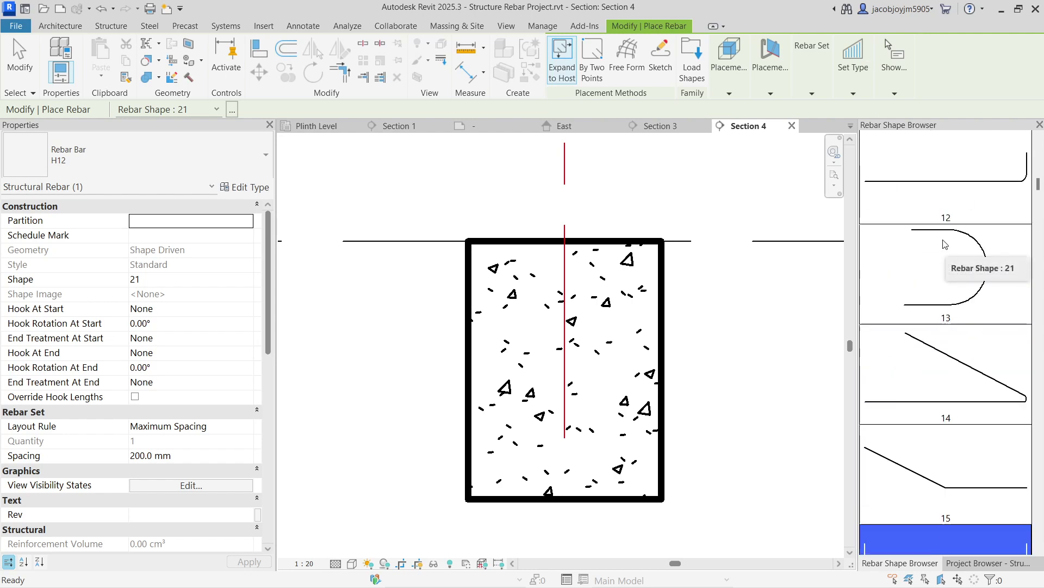
click(937, 186)
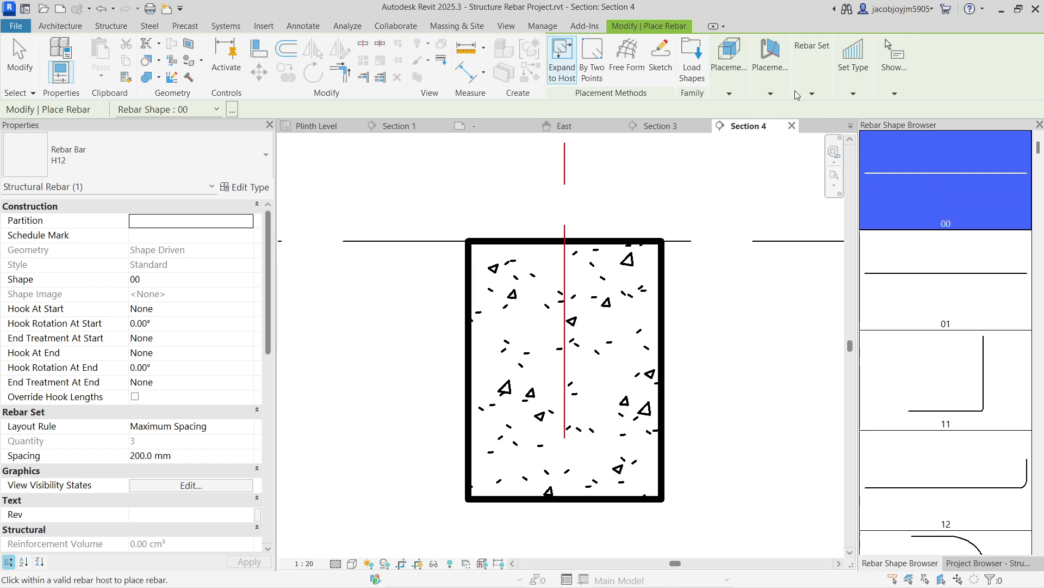
click(810, 81)
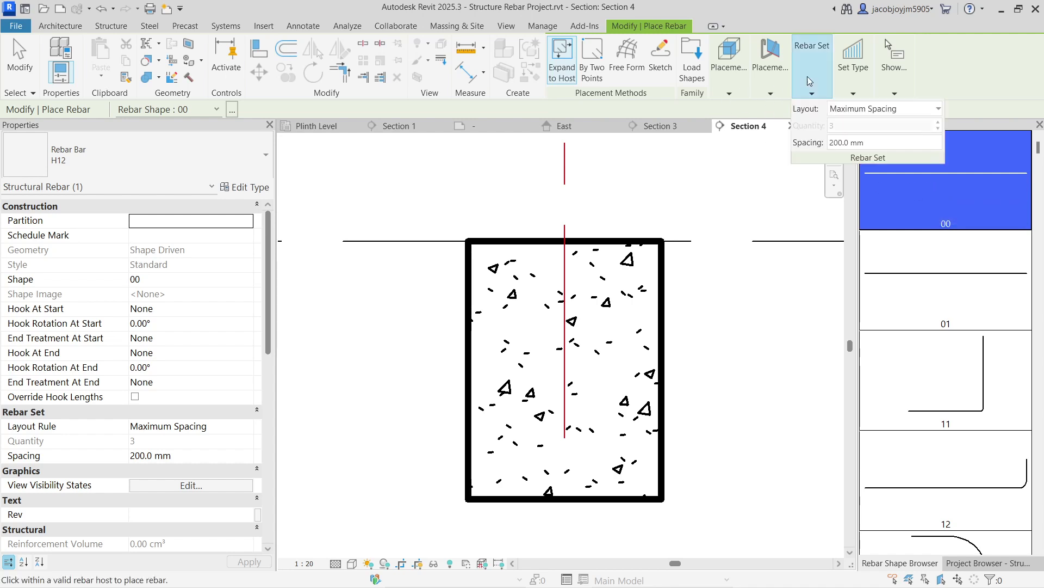
click(871, 113)
click(872, 142)
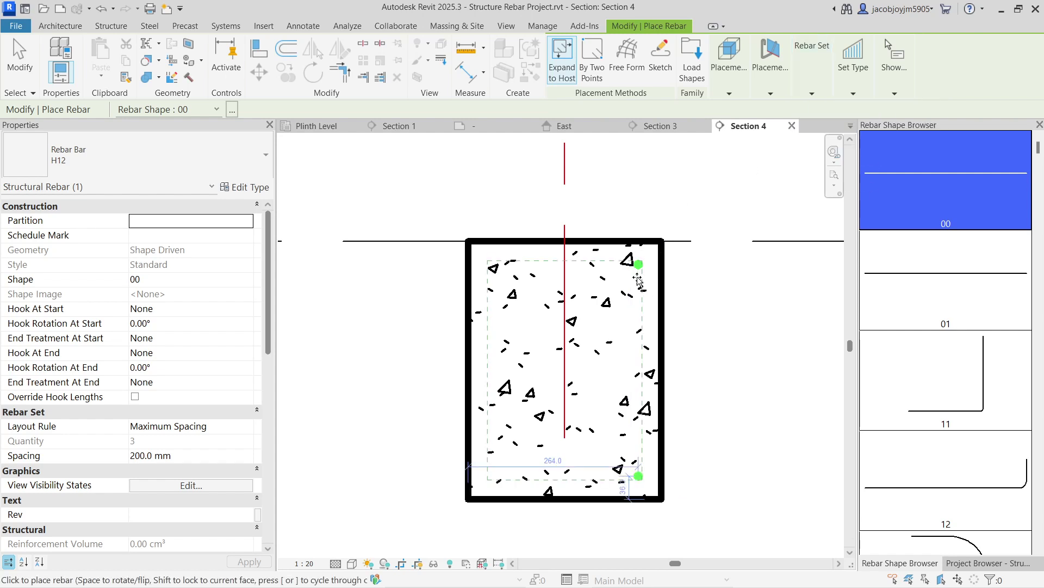
click(607, 262)
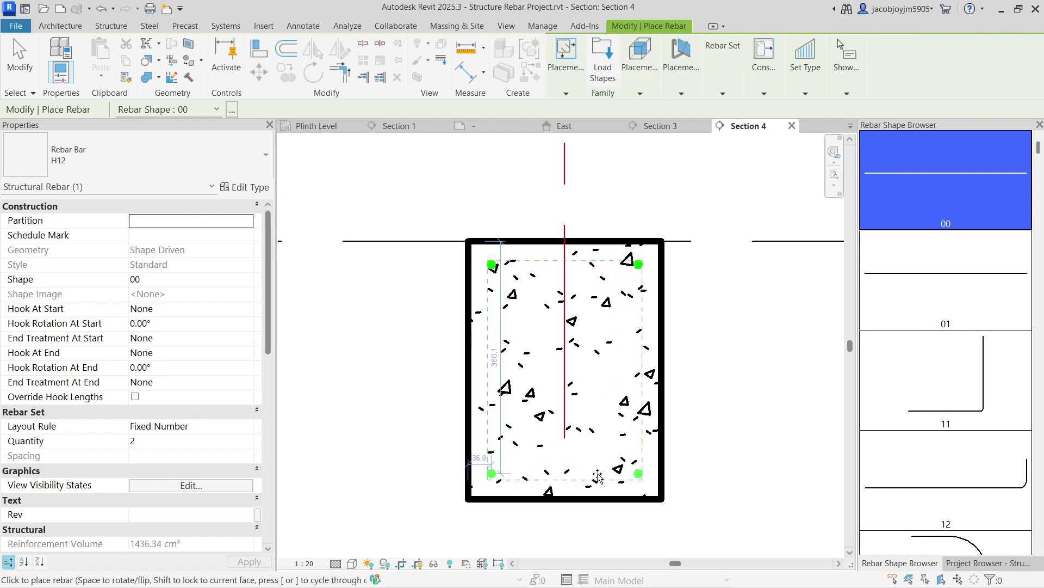
Place straight H12 bars along the bottom of the beam section with the fixed quantity set to 3.
click(796, 87)
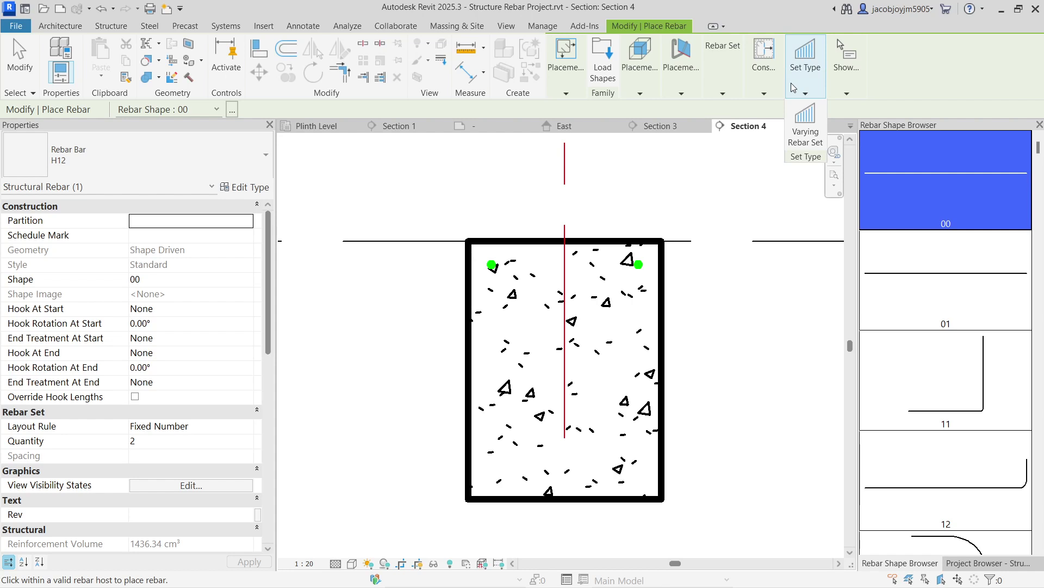
click(770, 85)
click(730, 84)
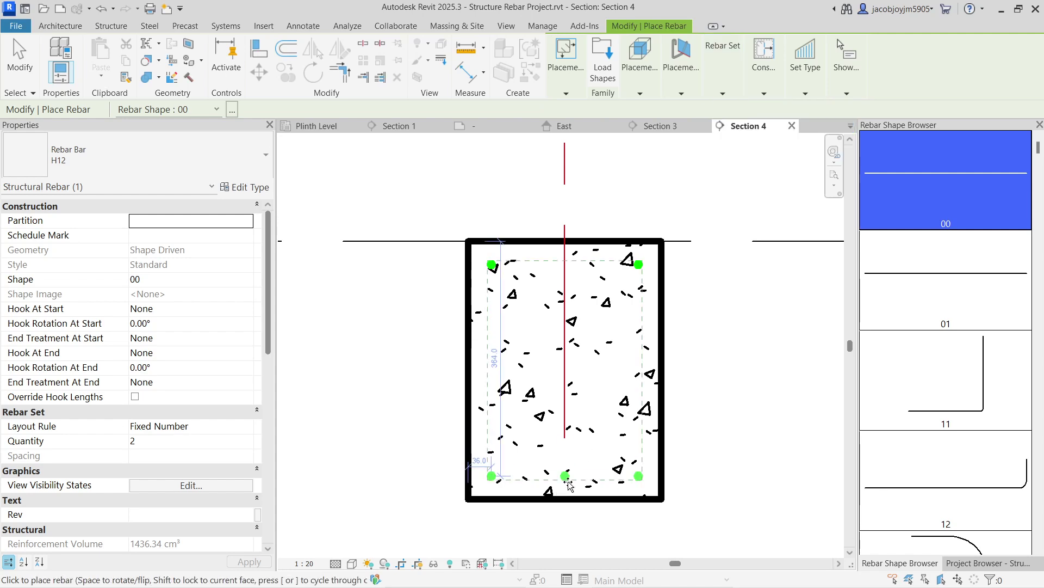
click(571, 486)
key(Escape)
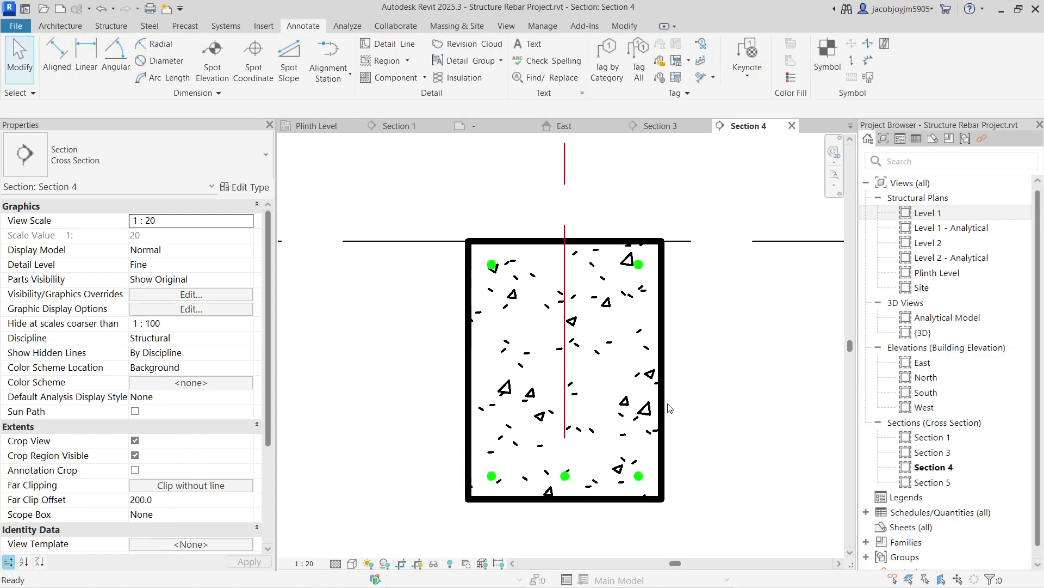
Place an H12 shape 52 stirrup around the beam section's bars, expanded to host and parallel to the work plane, with its hooks at the upper-left corner.
scroll(496, 340, down, 2)
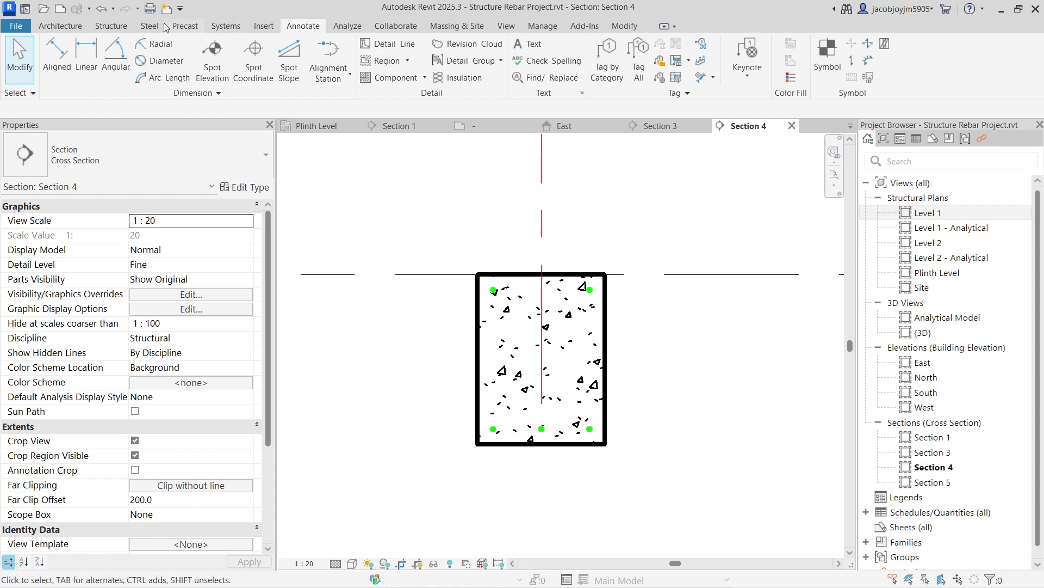
click(112, 26)
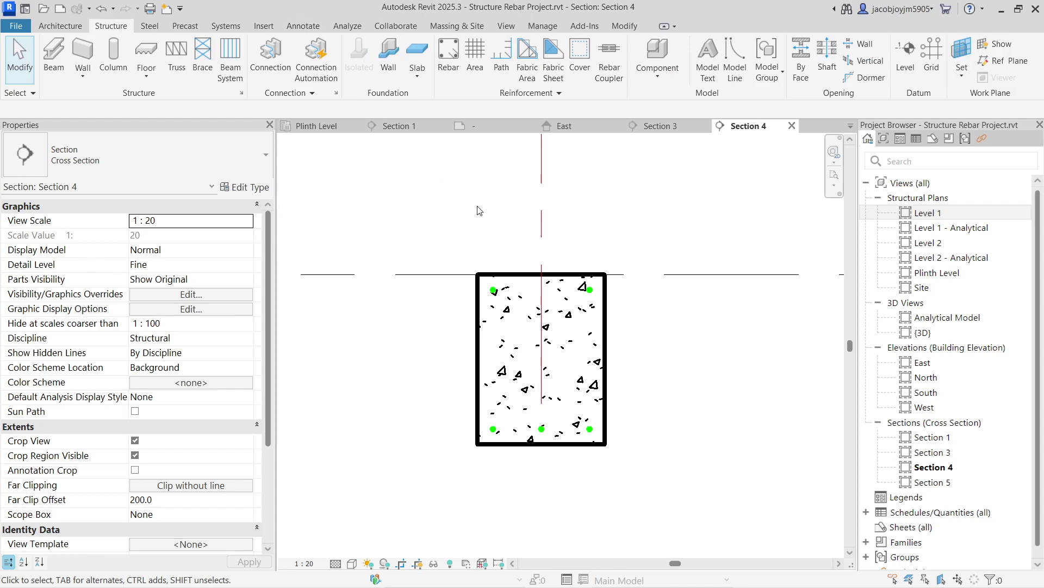
click(442, 83)
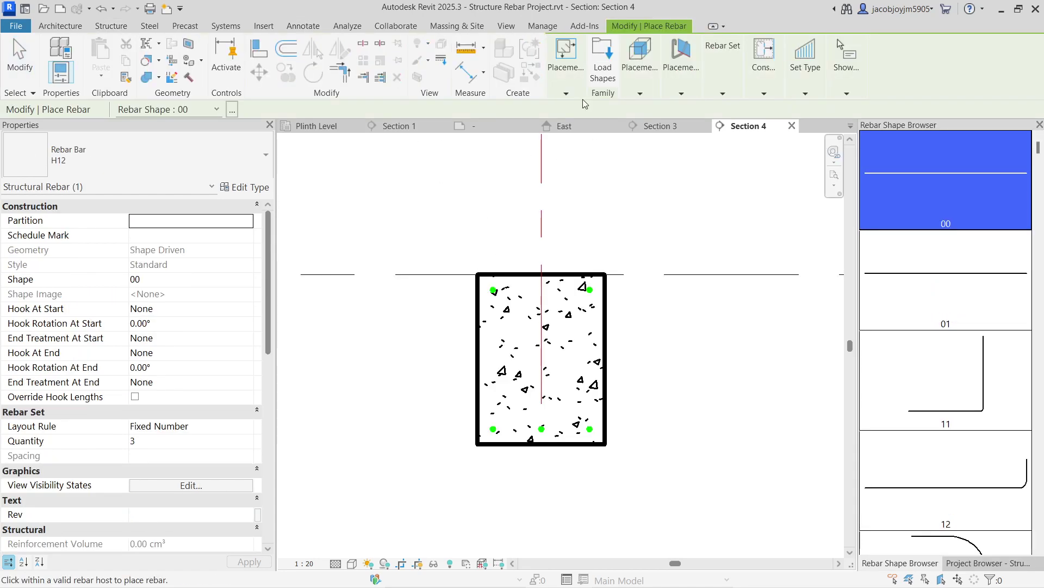
click(571, 82)
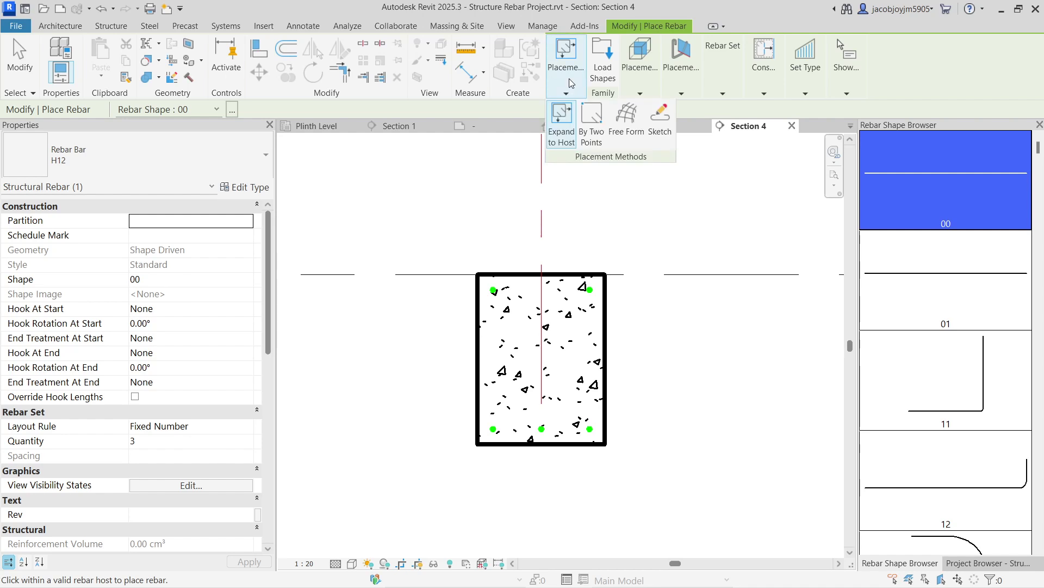
click(559, 148)
scroll(953, 344, down, 10)
scroll(953, 344, down, 10)
scroll(954, 343, down, 10)
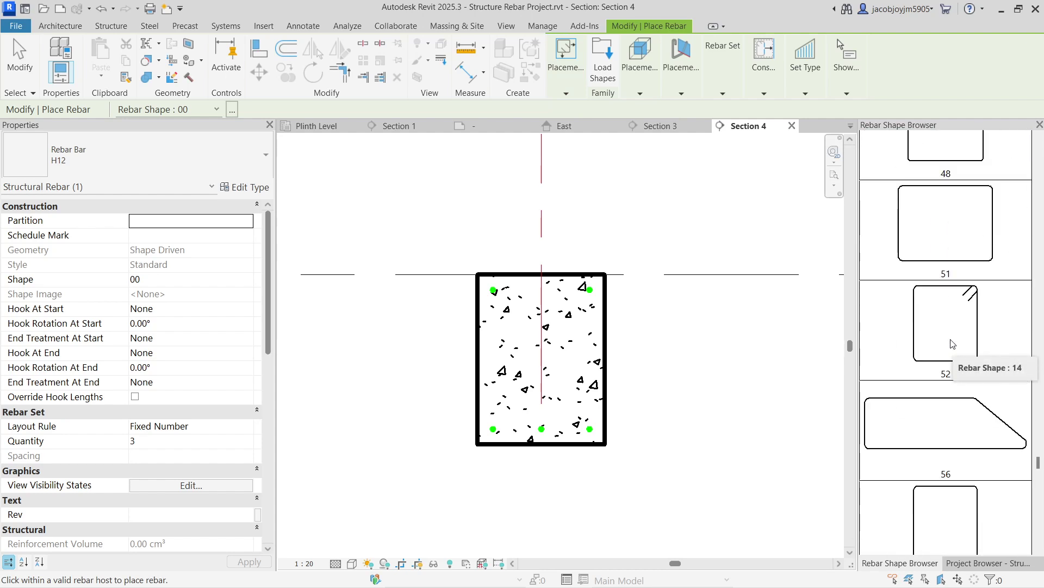
click(948, 331)
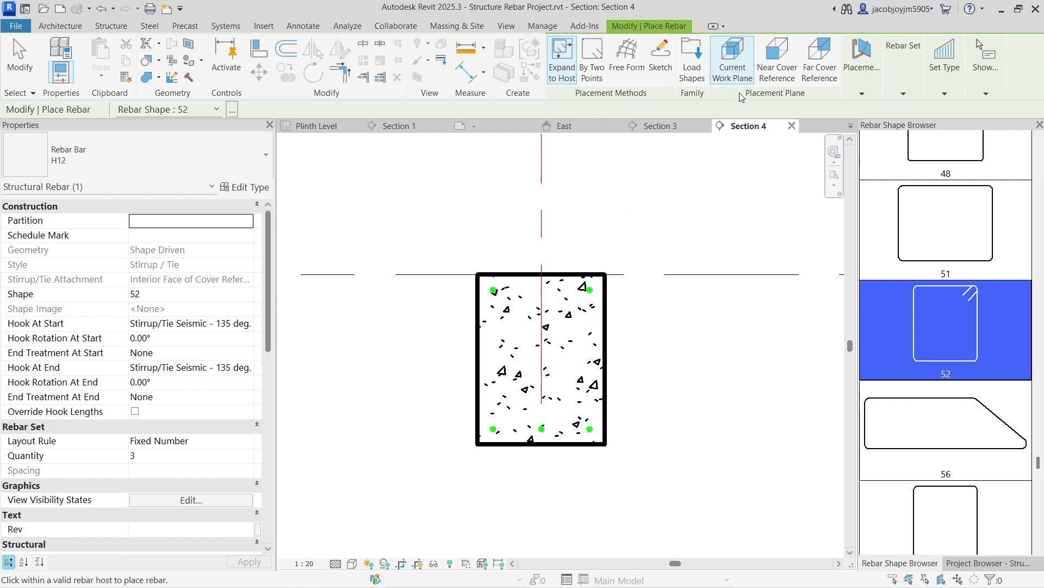
click(865, 88)
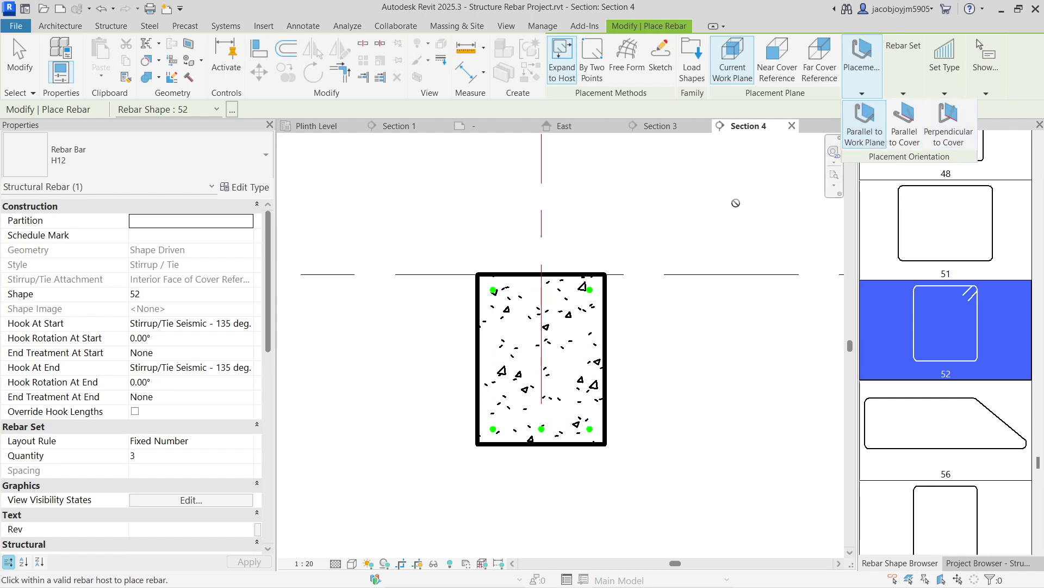
key(space)
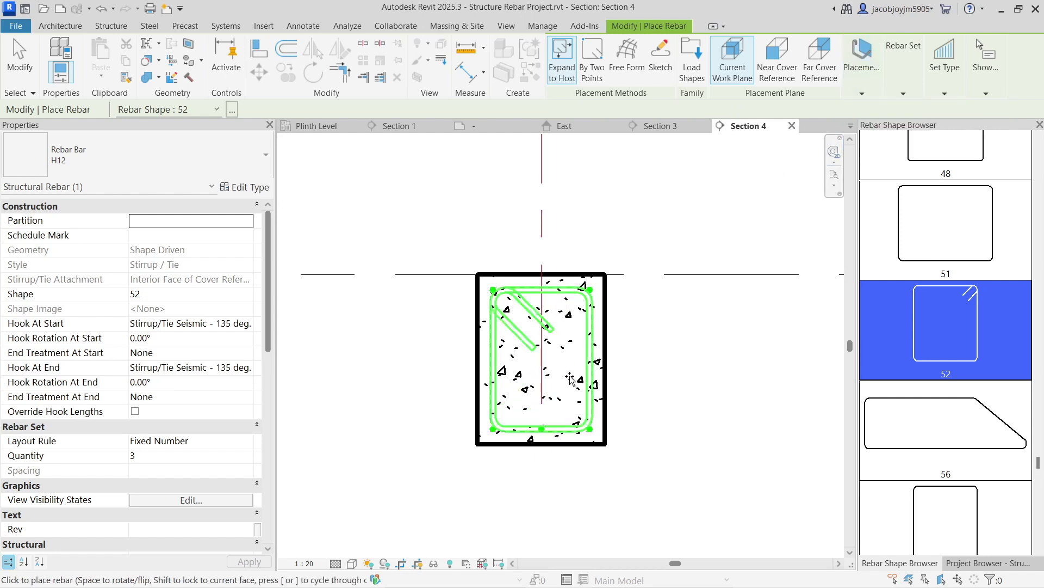
key(space)
key(space)
key(space)
click(576, 407)
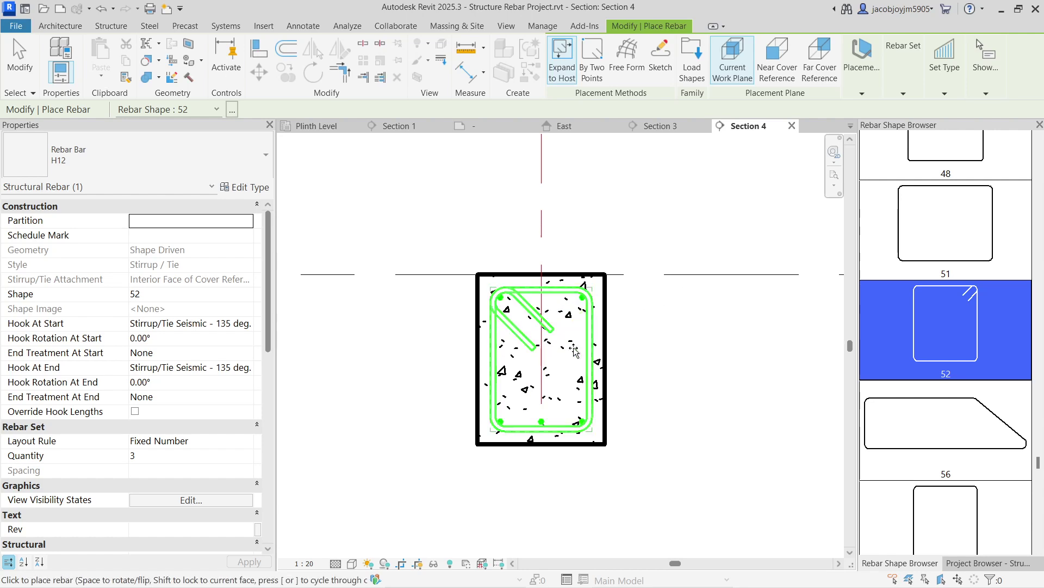
scroll(576, 337, up, 2)
key(Escape)
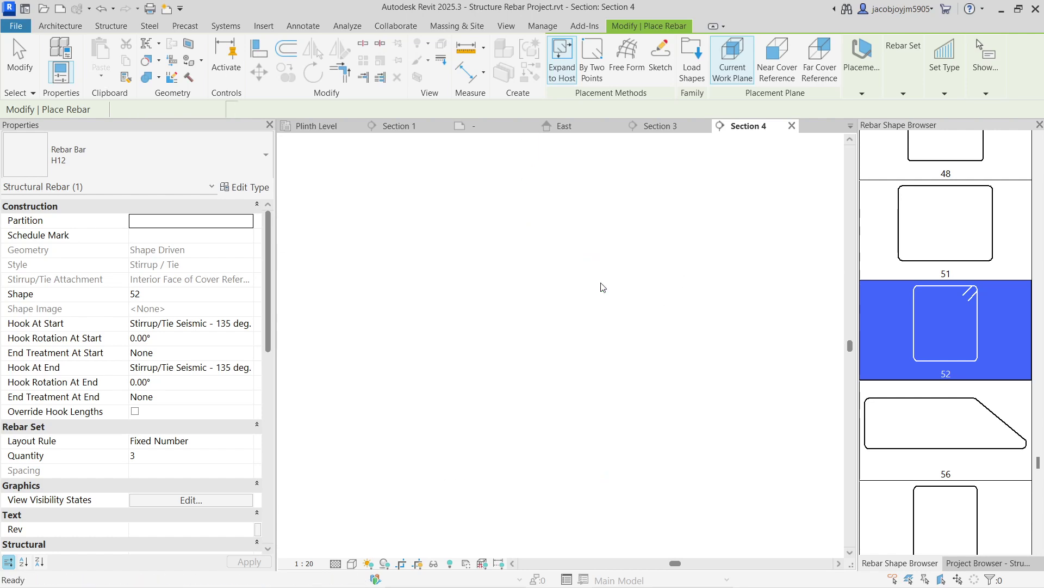
click(603, 287)
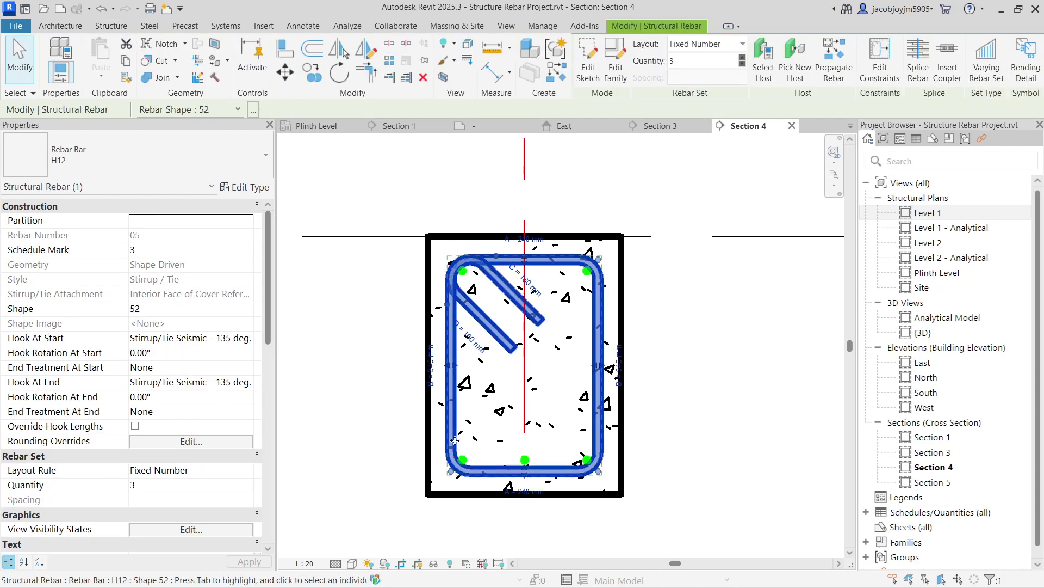
key(Escape)
scroll(422, 332, down, 3)
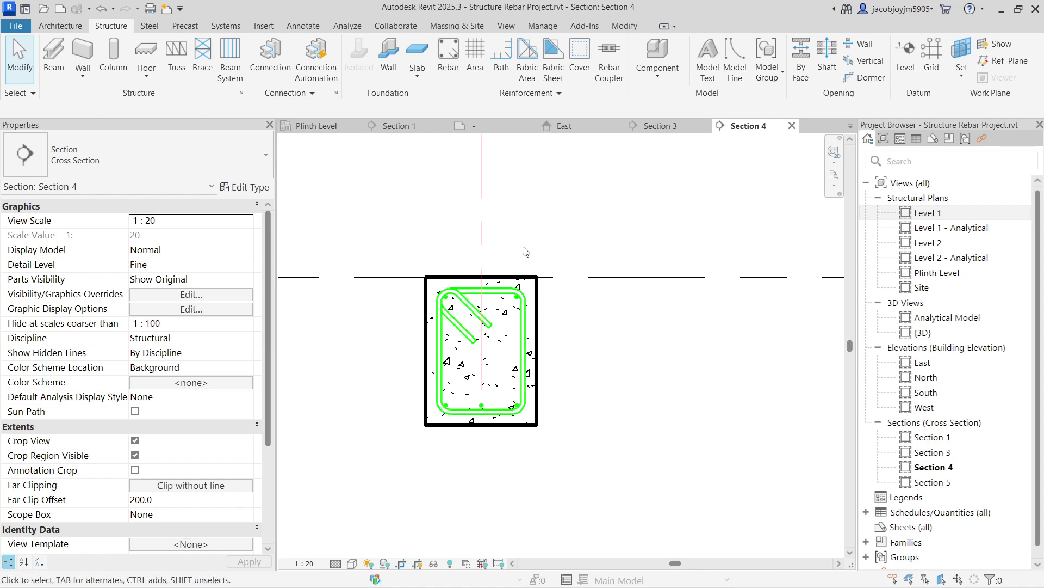
Tag the beam section's upper-right H12 bar by category, using a leader line with an attached end.
scroll(522, 294, up, 4)
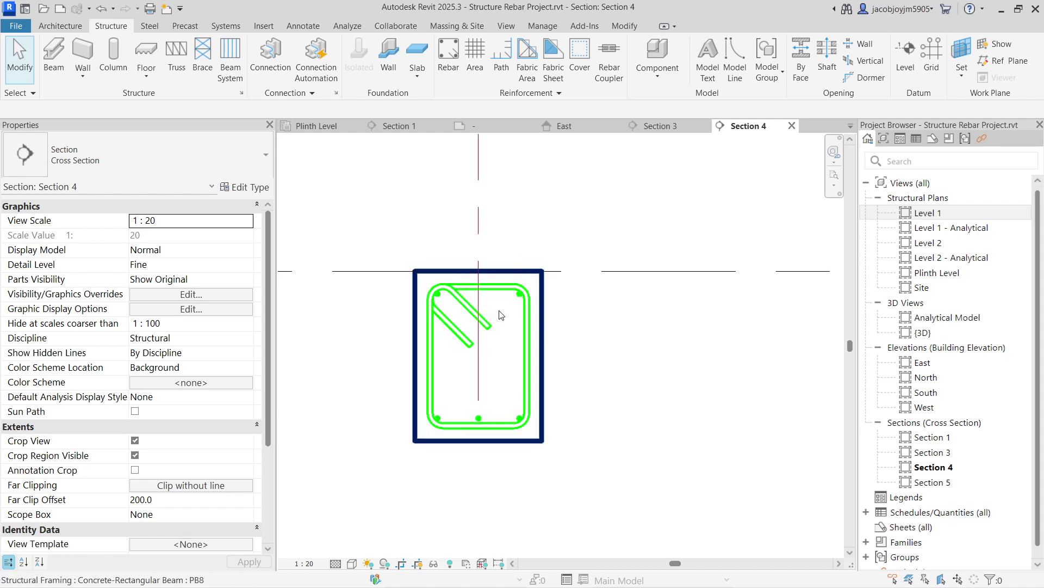
click(523, 296)
click(671, 321)
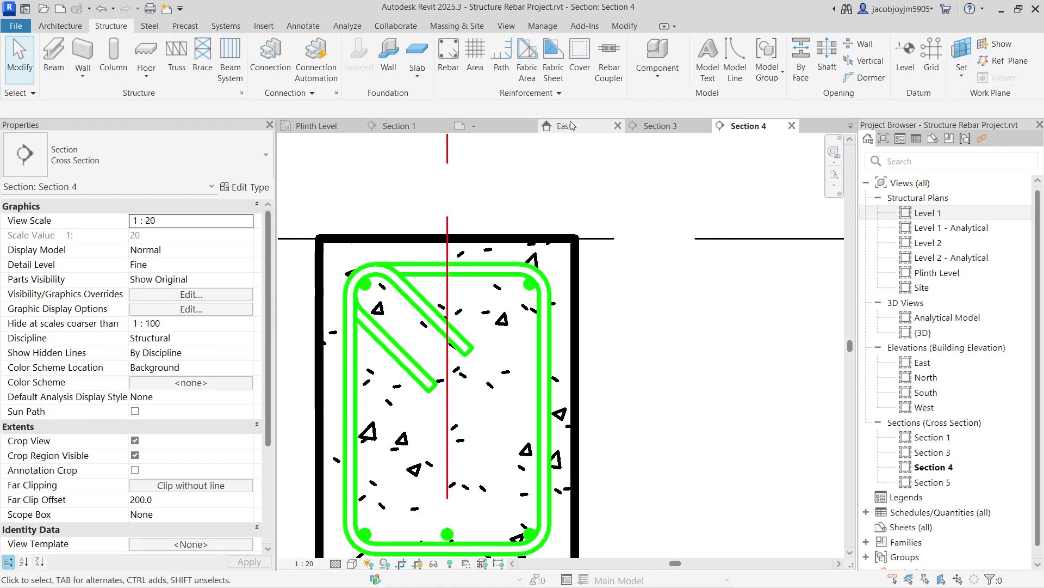
click(302, 27)
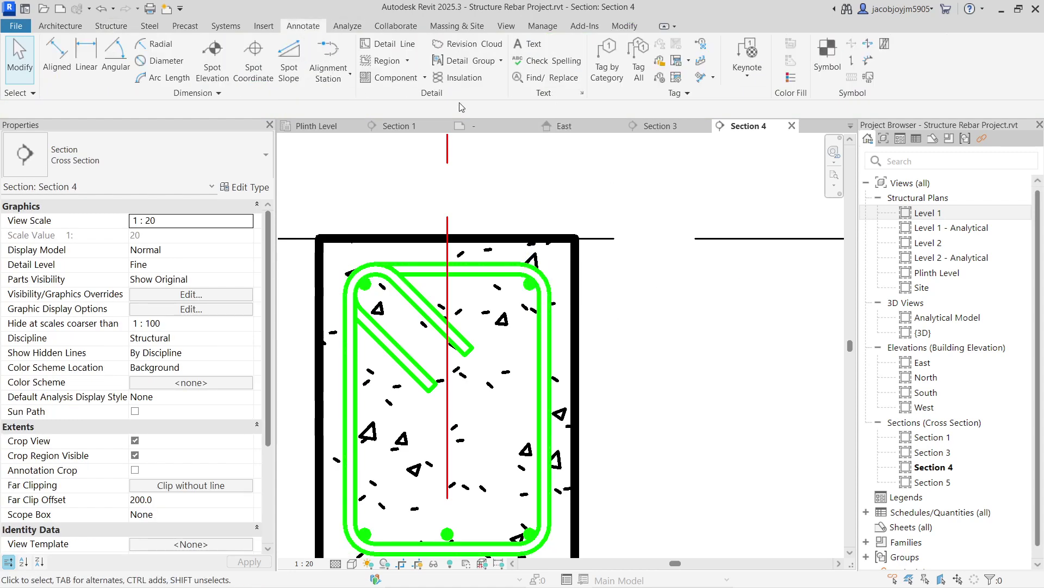
click(605, 65)
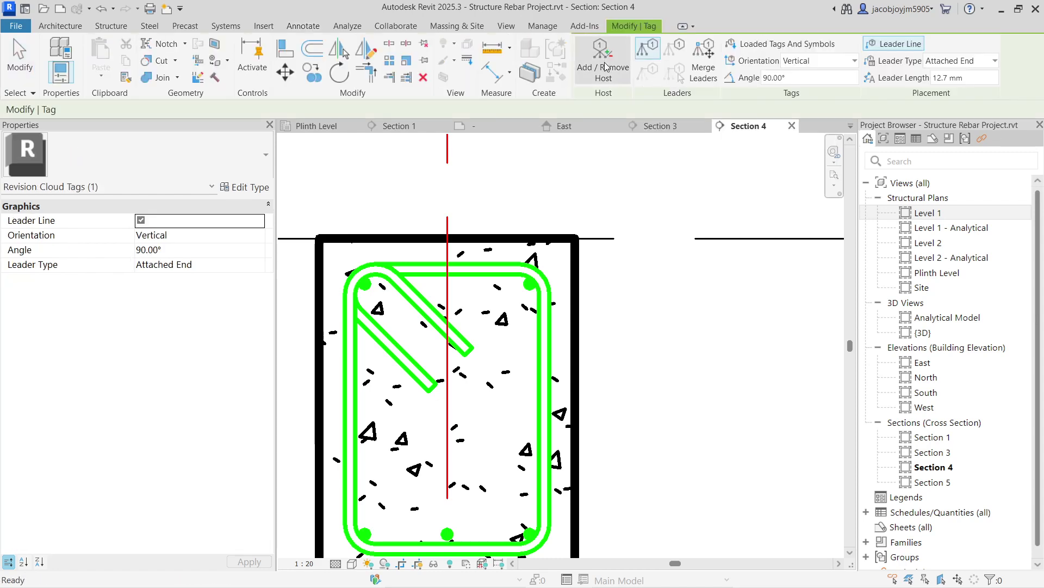
scroll(529, 288, down, 3)
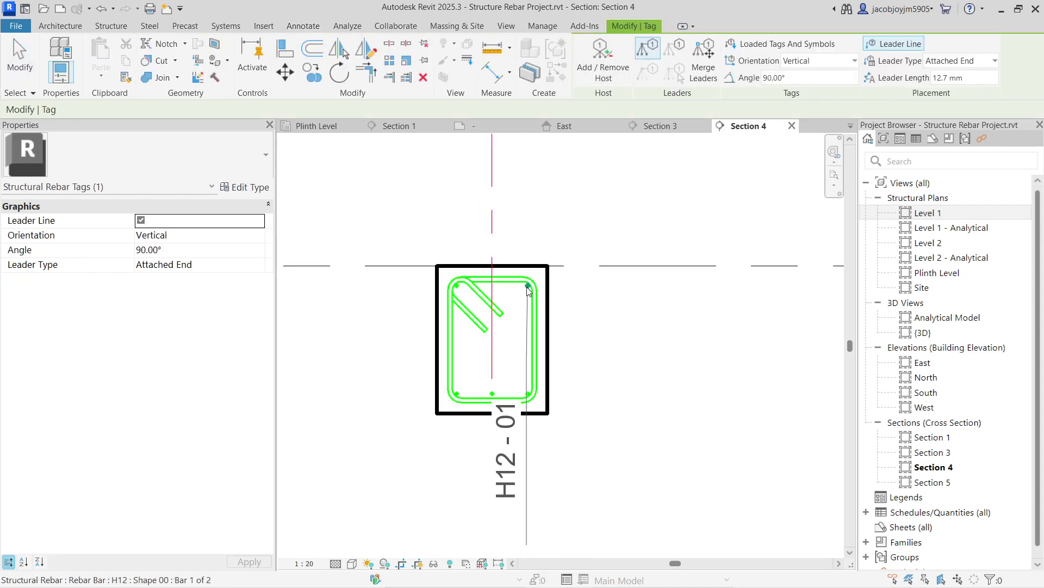
scroll(462, 297, up, 3)
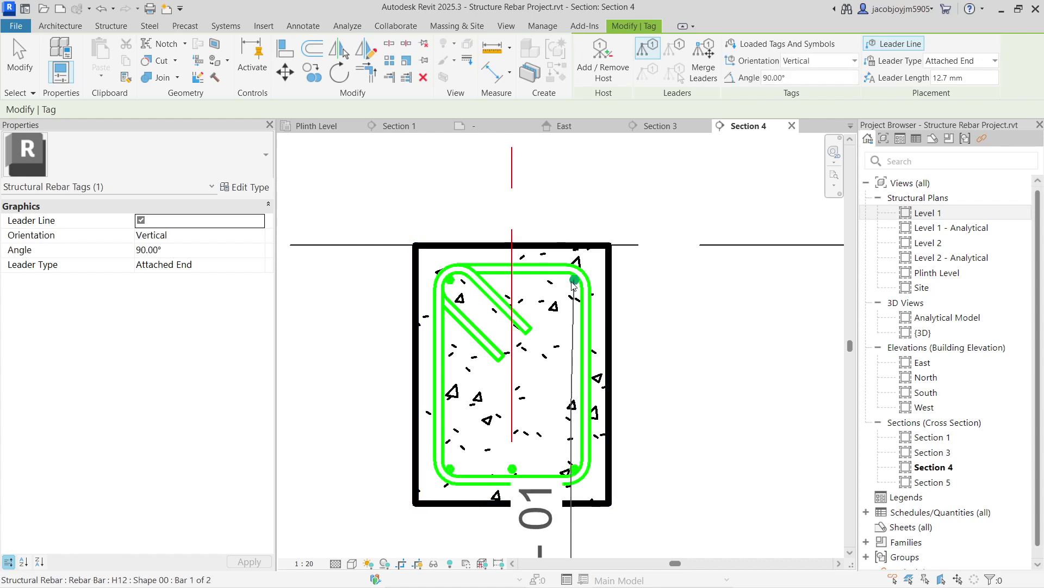
scroll(544, 342, down, 3)
click(583, 427)
key(Escape)
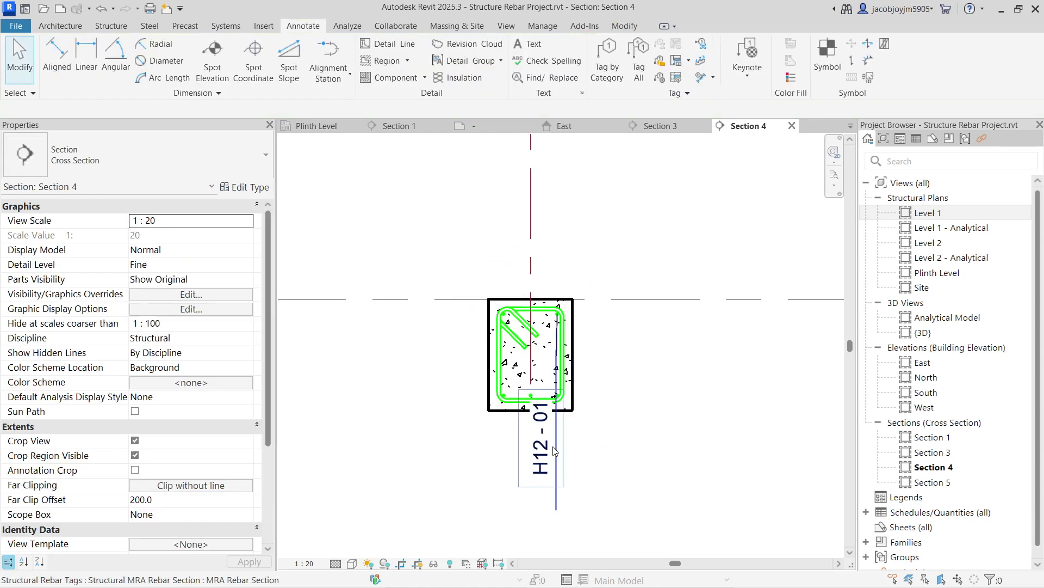
Set the bar tag's orientation to Horizontal and move it above and to the right of the beam section.
click(588, 436)
drag(588, 436, 667, 227)
click(253, 240)
click(253, 235)
click(220, 249)
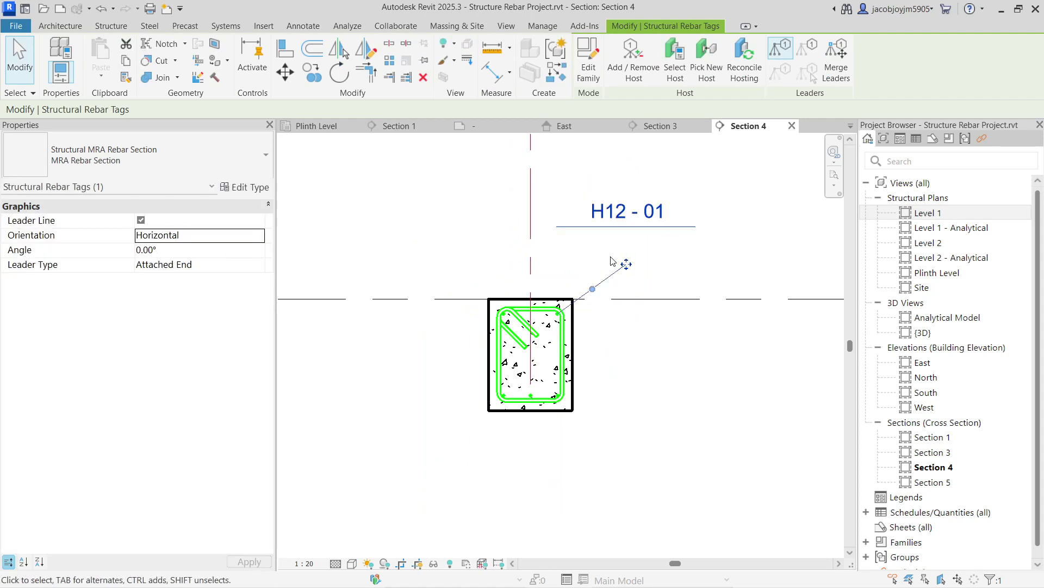
drag(627, 264, 684, 305)
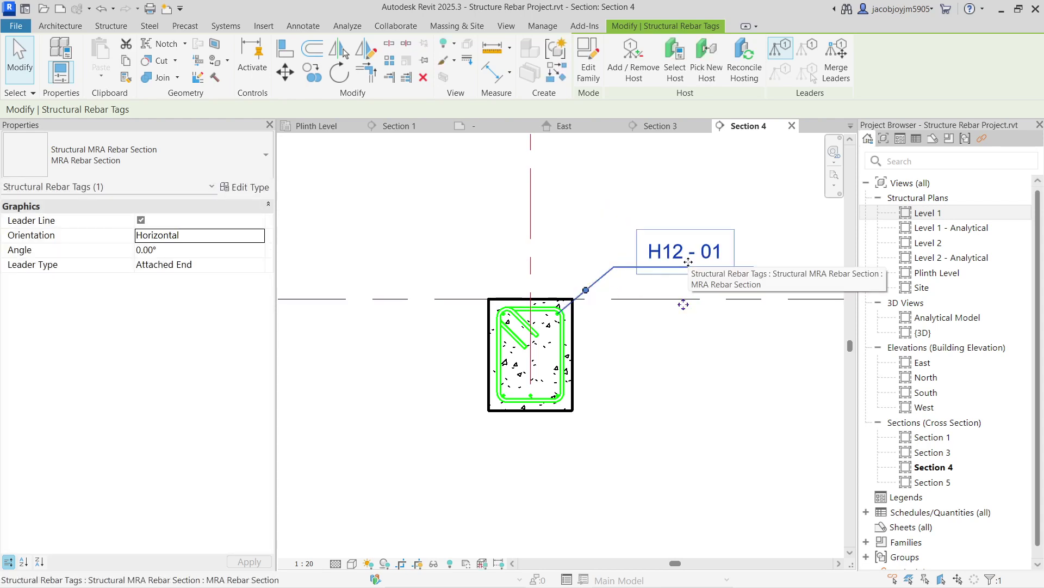
Change the tag type to M_Rebar Tag Quantity Type Spacing & Number - 1 Line and adjust its leader elbow to run level into the text.
click(182, 164)
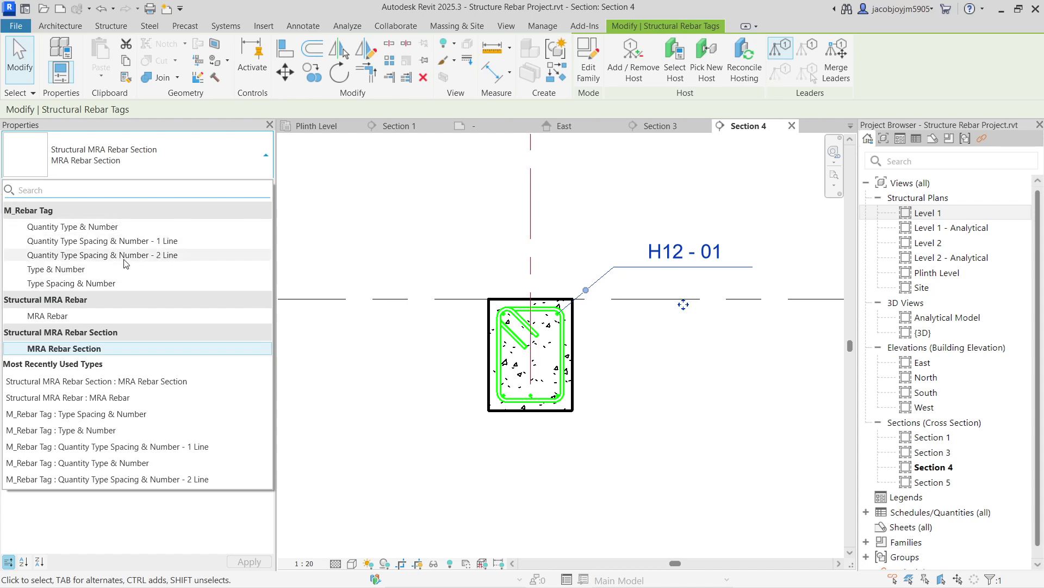
click(126, 240)
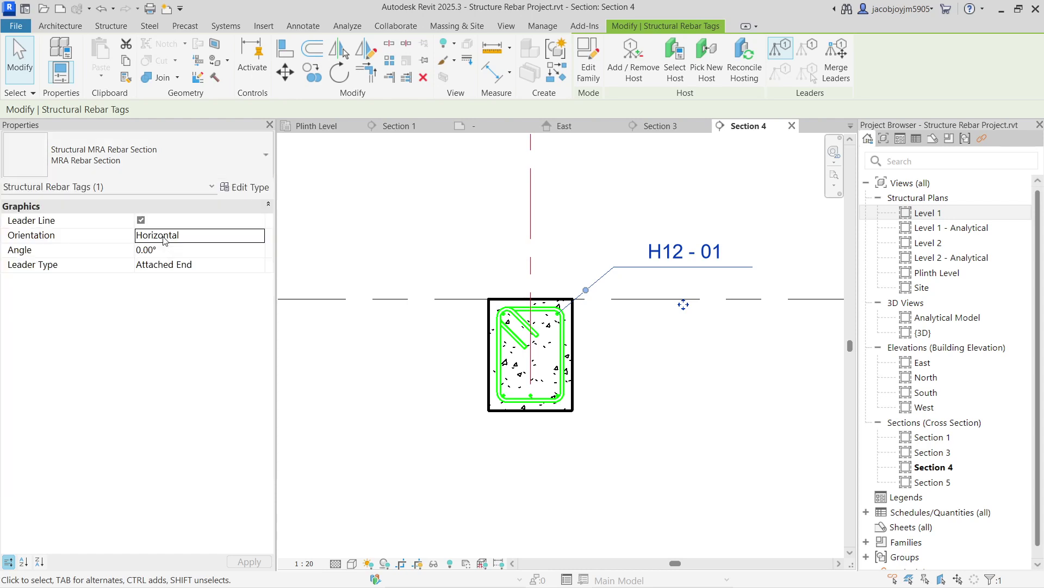
drag(599, 294, 624, 264)
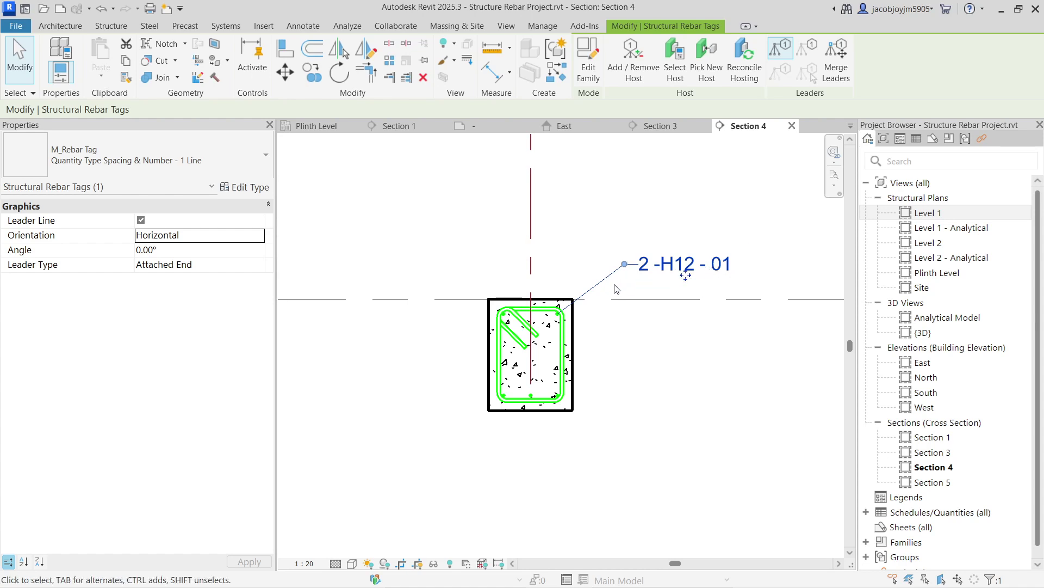
drag(625, 264, 608, 266)
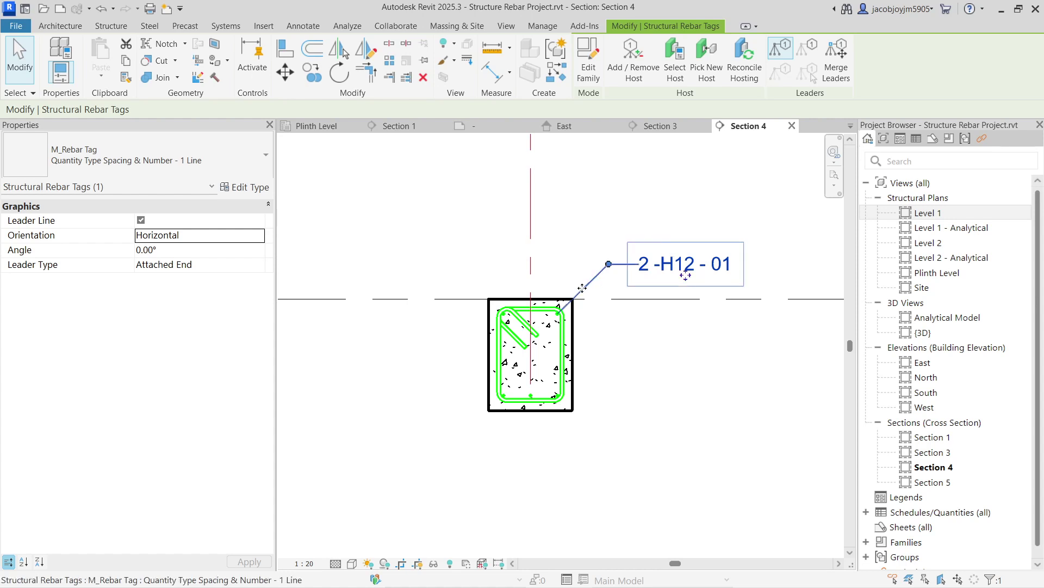
Add the beam's upper-left H12 bar as a second host of the tag.
scroll(592, 279, up, 1)
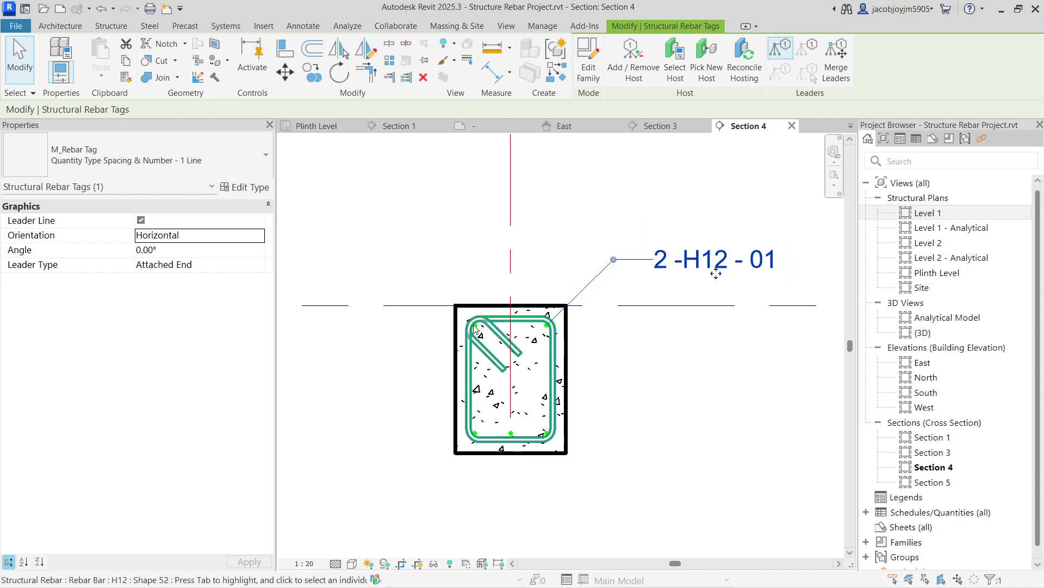
scroll(474, 327, down, 1)
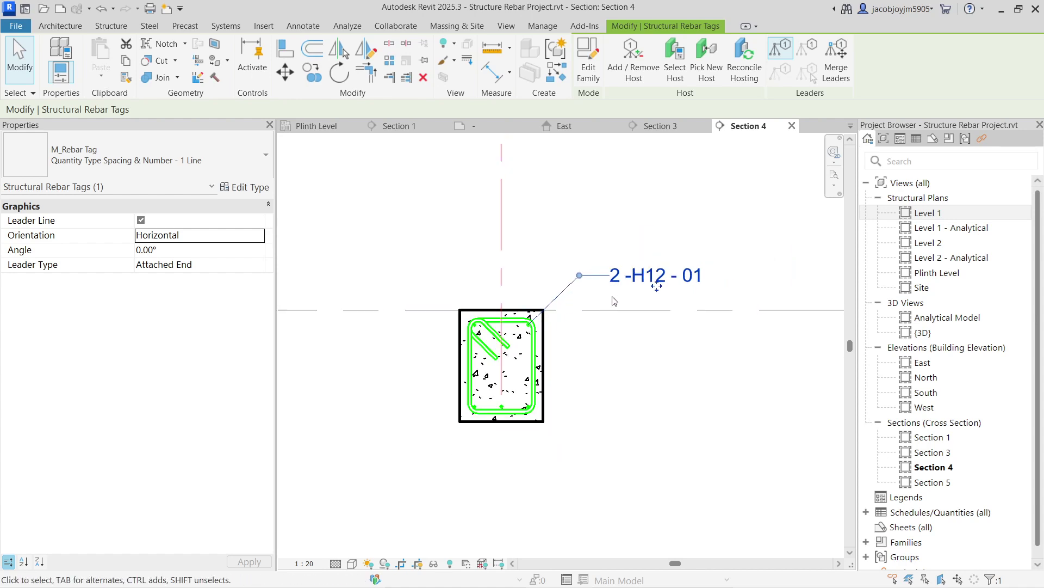
click(628, 72)
click(493, 321)
scroll(482, 329, up, 2)
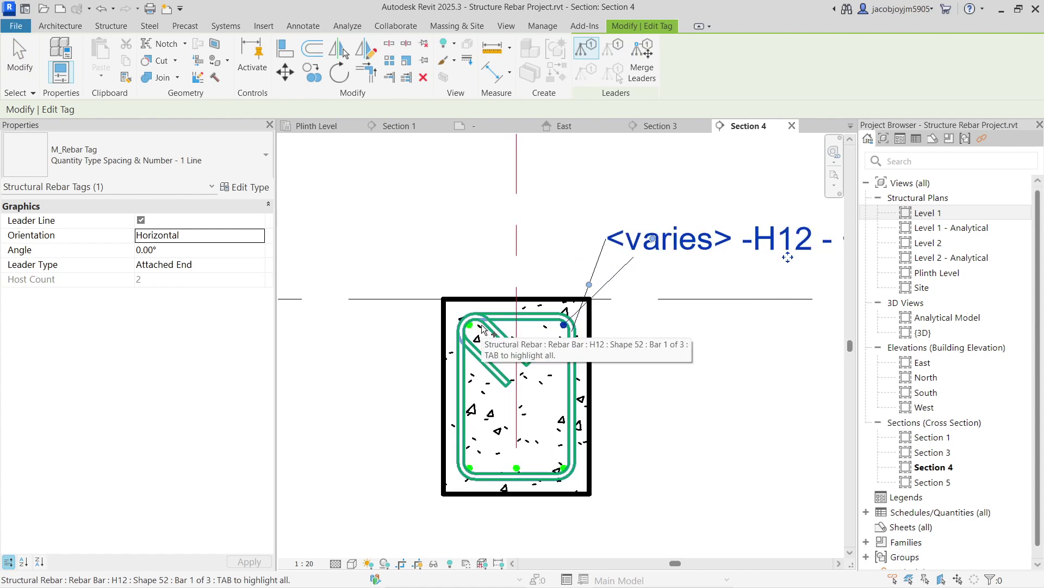
scroll(483, 329, up, 2)
click(471, 329)
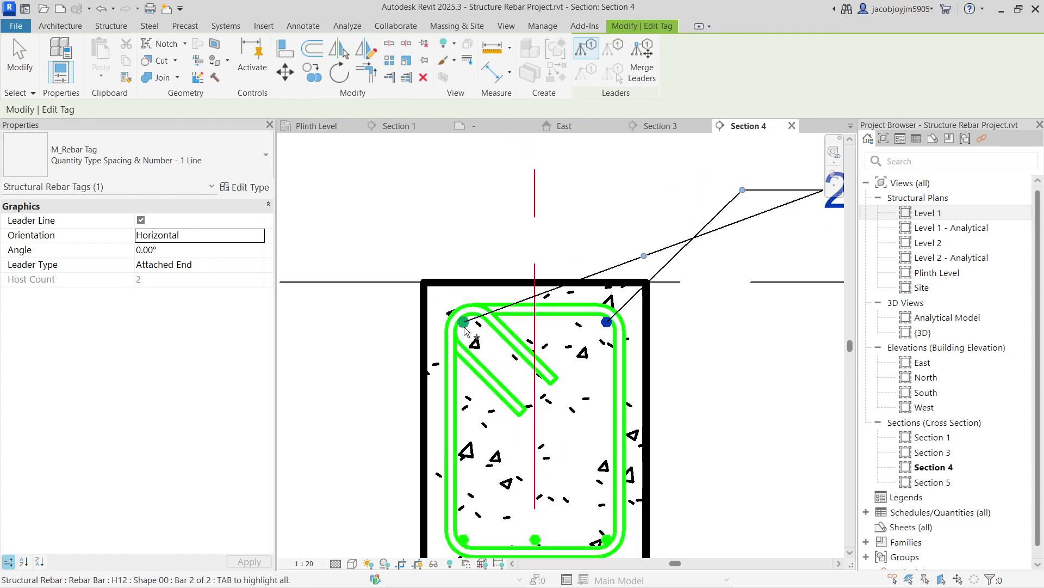
scroll(468, 330, down, 4)
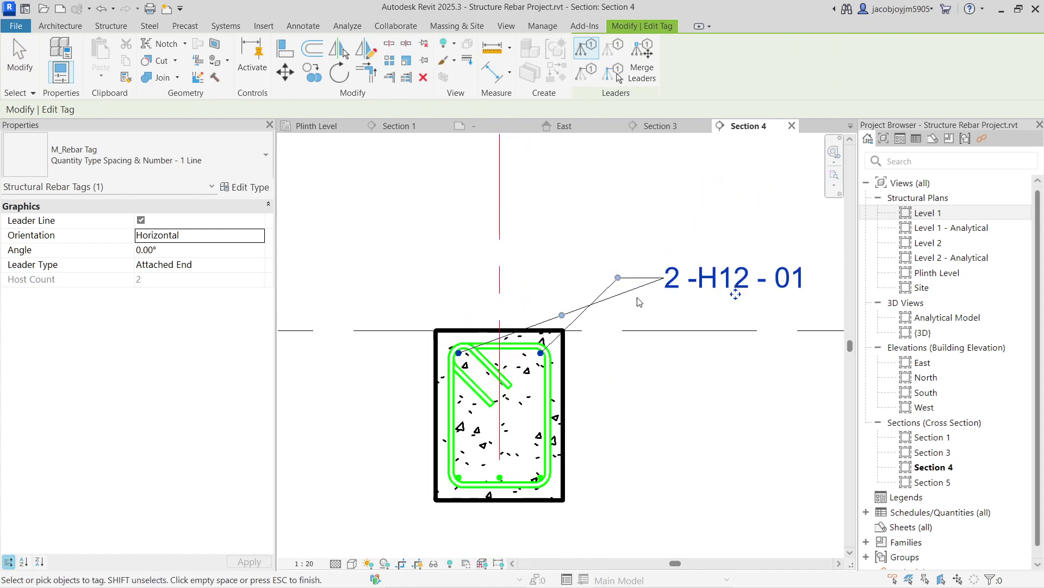
key(Escape)
key(Escape)
Reposition the tag and its leader elbows so both leaders run horizontally in line with the two top bars.
click(565, 318)
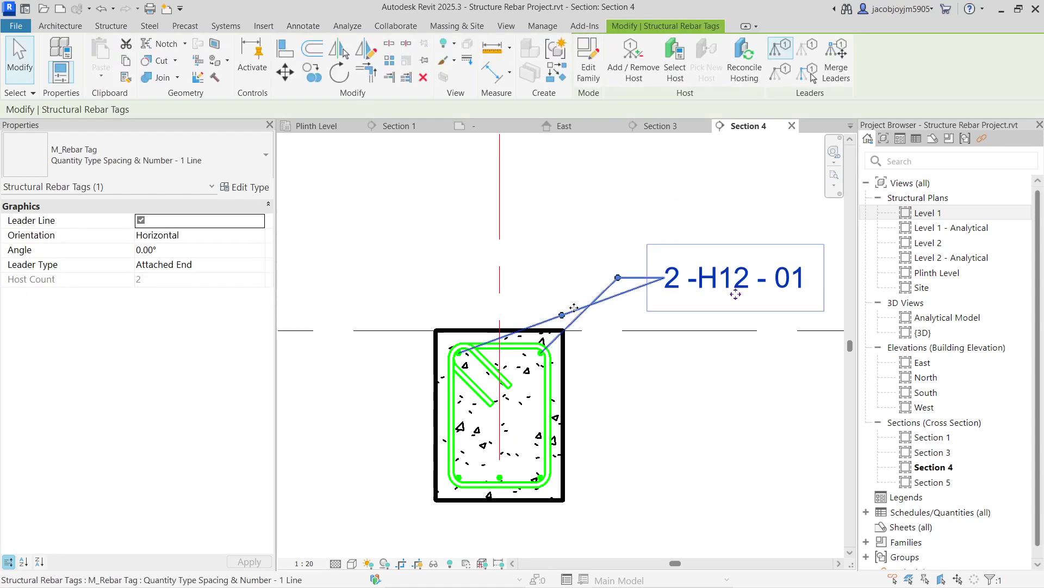
drag(564, 318, 620, 286)
middle_drag(702, 315, 630, 326)
drag(663, 305, 657, 383)
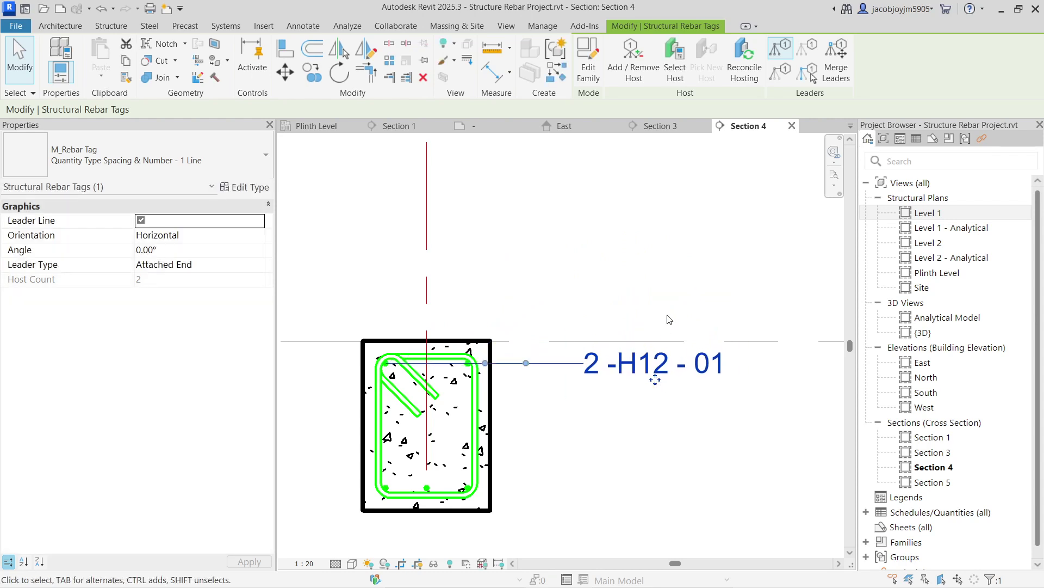
scroll(659, 318, down, 2)
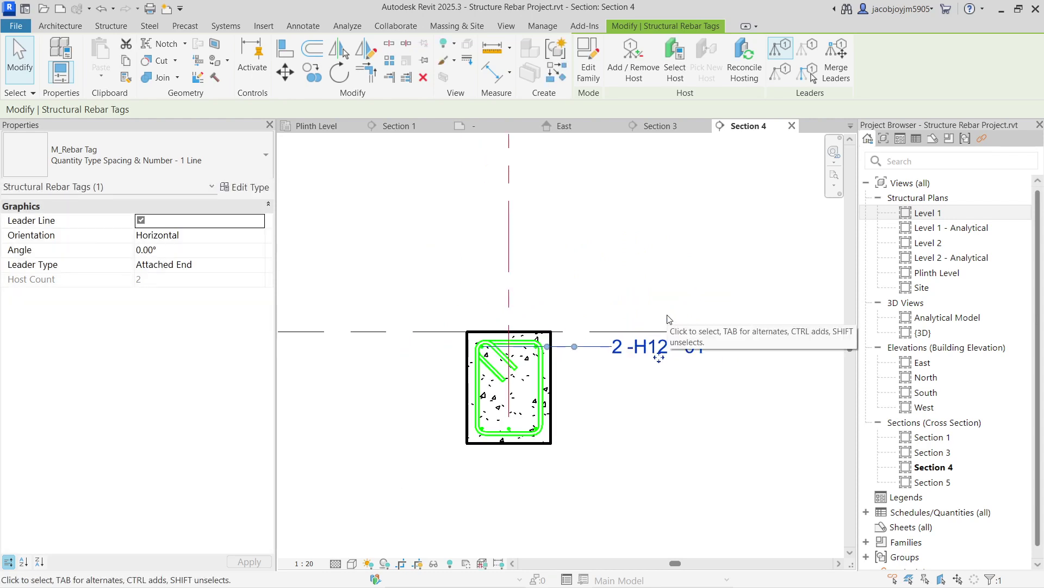
middle_drag(627, 375, 623, 354)
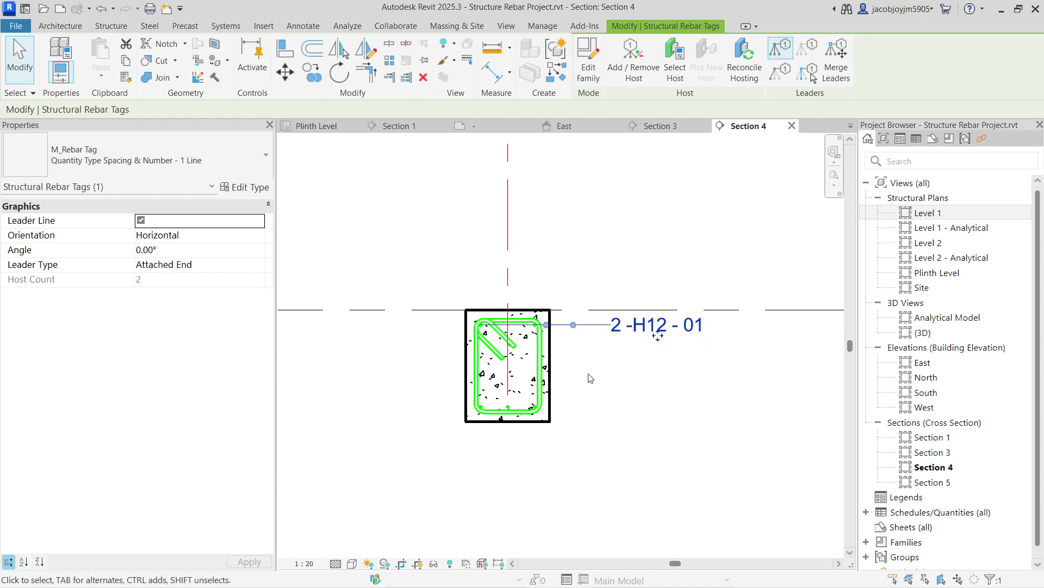
click(590, 376)
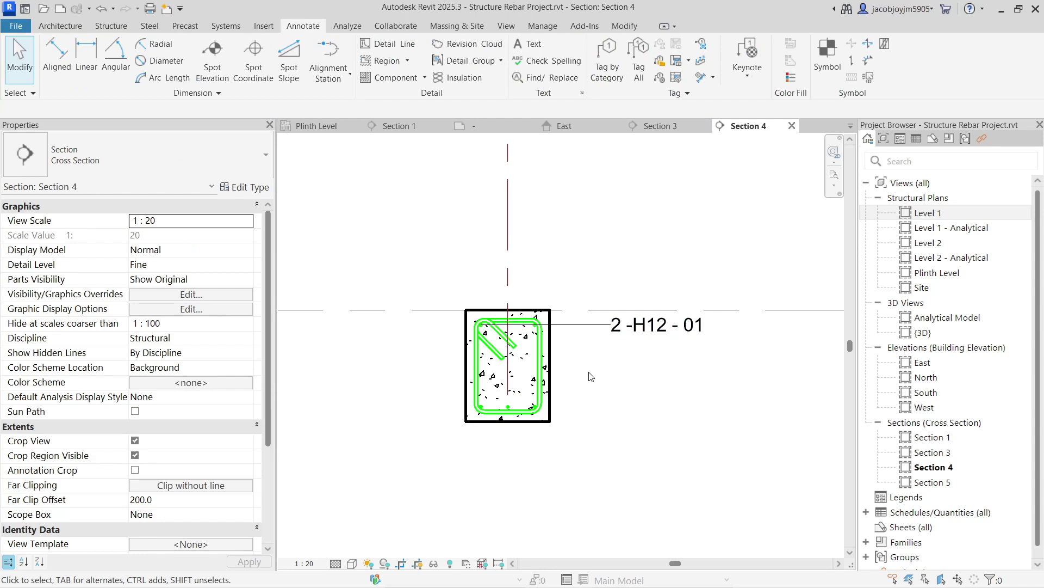
Add an Aligned Multi-Rebar Annotation to the beam's two top bars, with its dimension line and tag above the section.
click(655, 324)
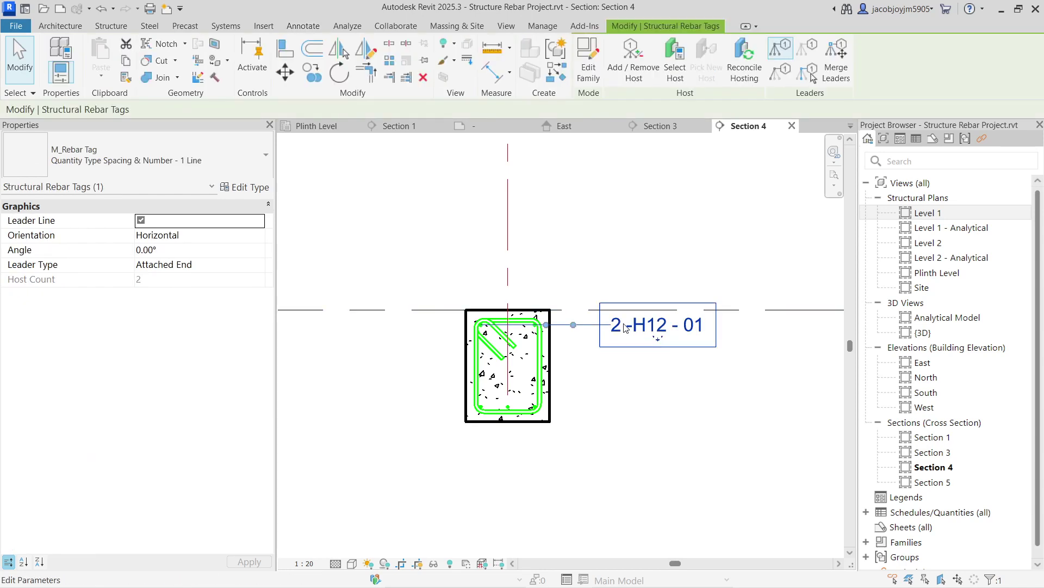
click(624, 265)
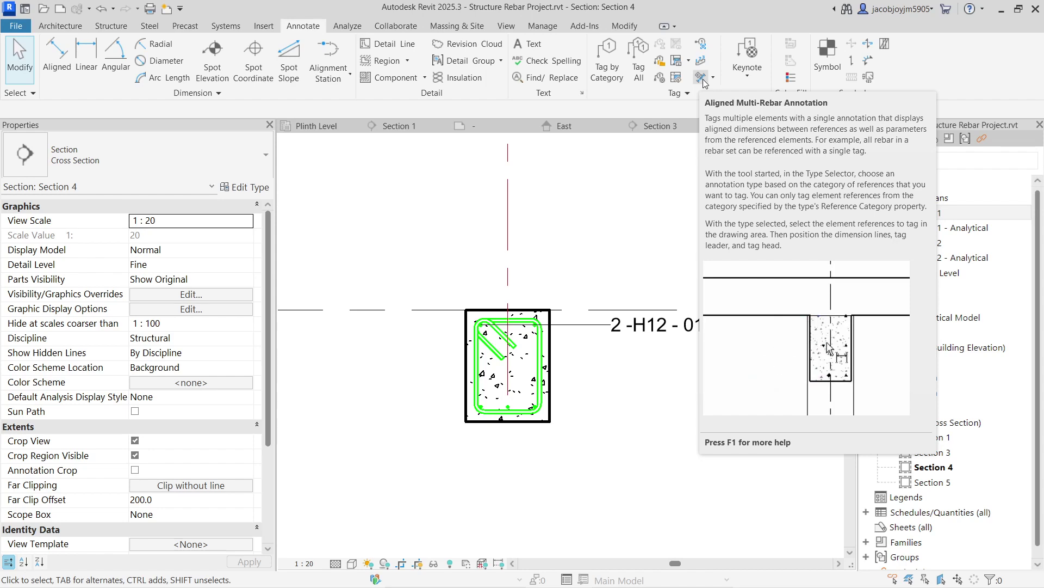
click(703, 80)
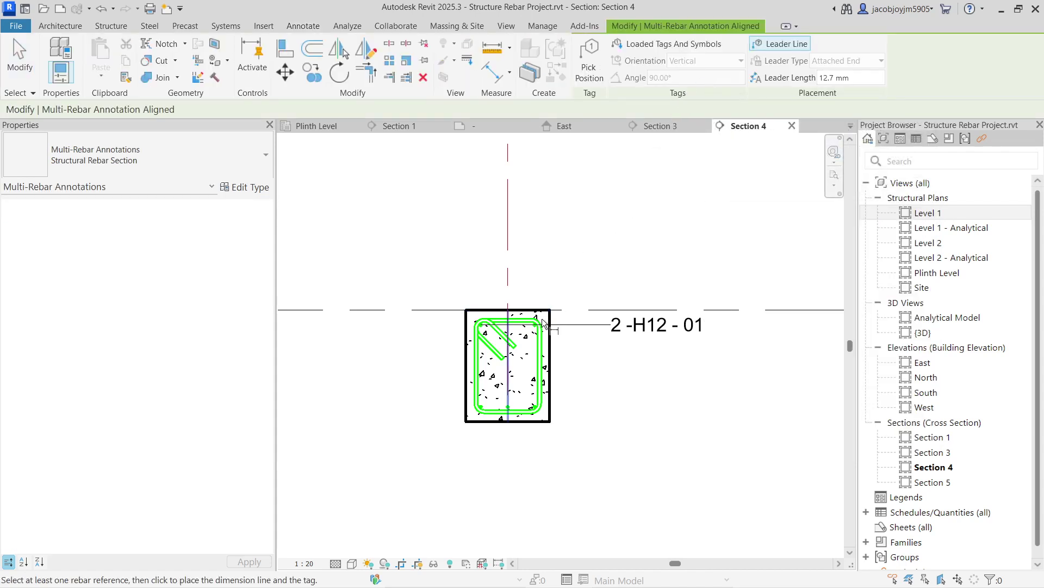
scroll(536, 329, up, 3)
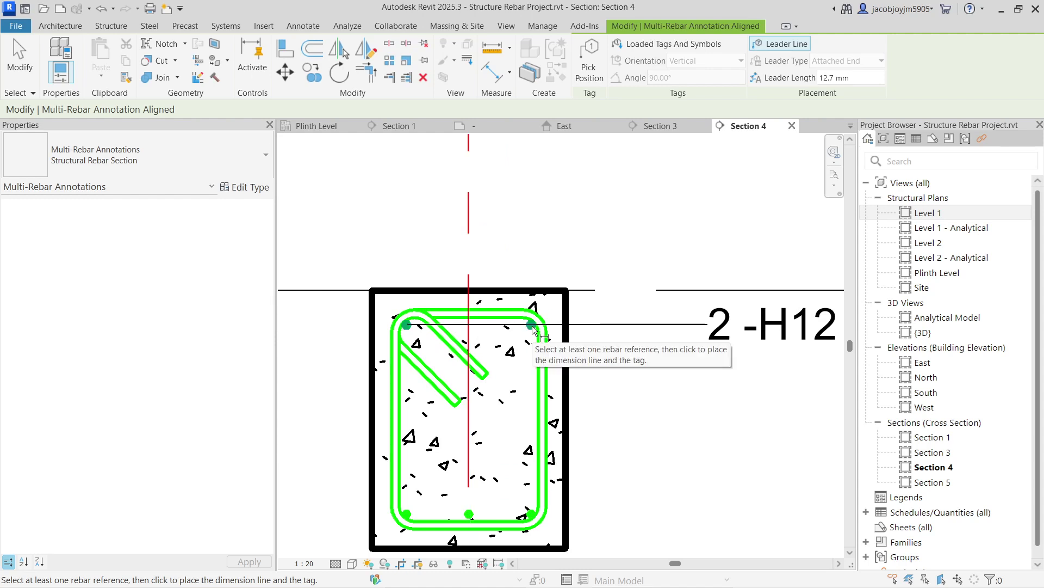
click(533, 330)
scroll(504, 354, down, 2)
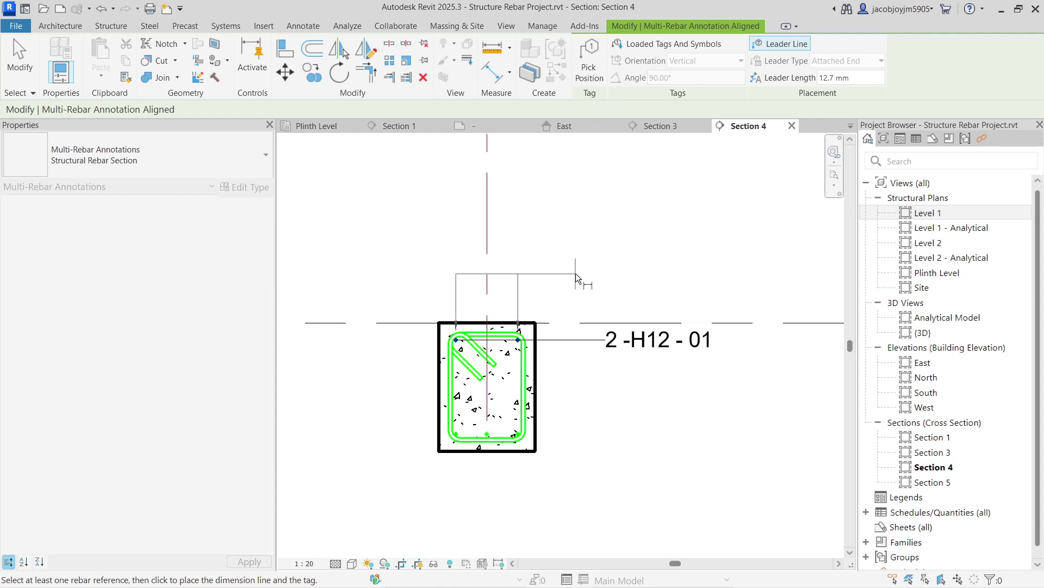
click(577, 278)
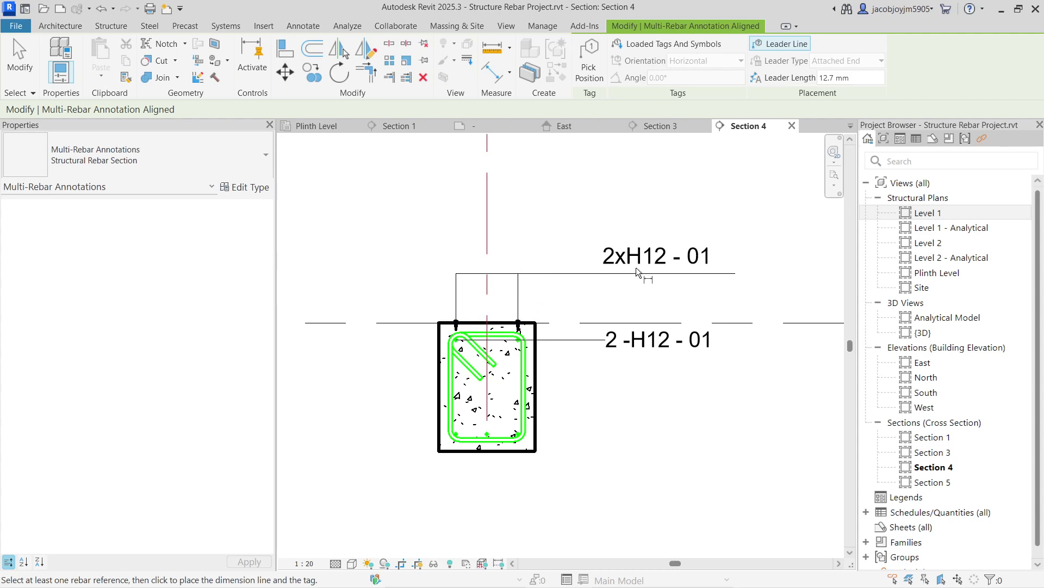
key(Escape)
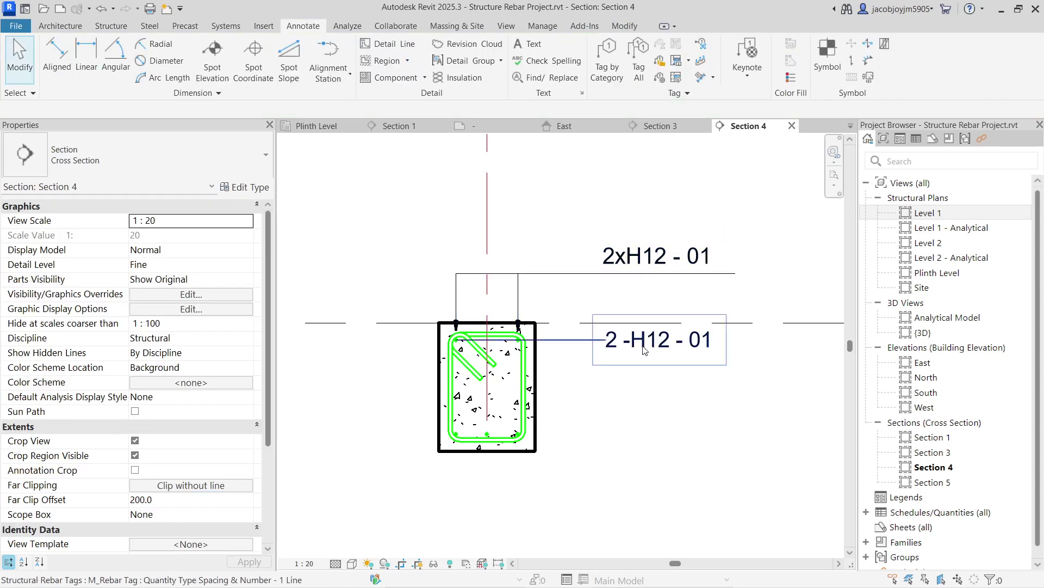
click(645, 348)
click(645, 272)
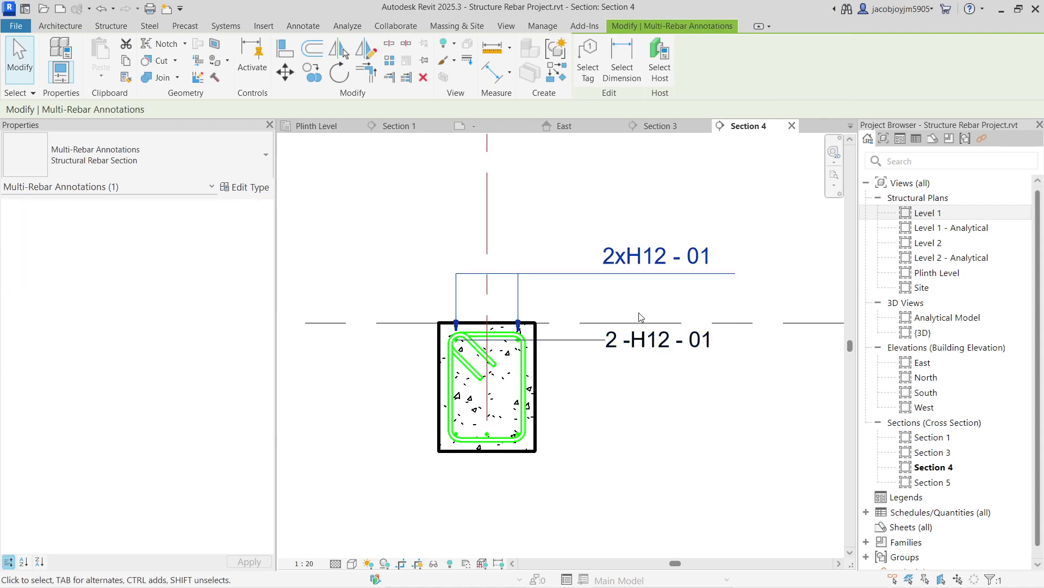
click(636, 275)
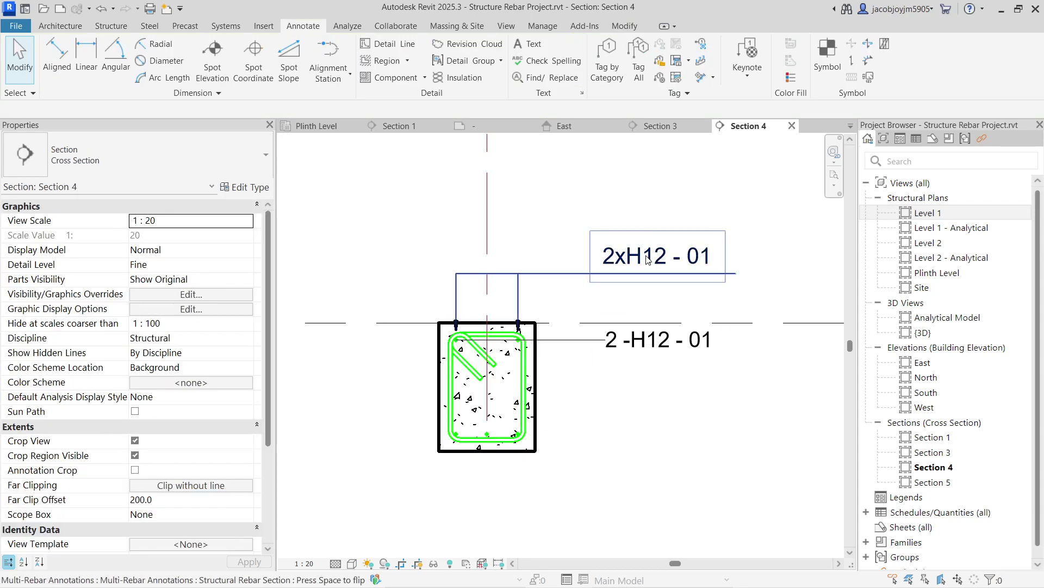
click(648, 261)
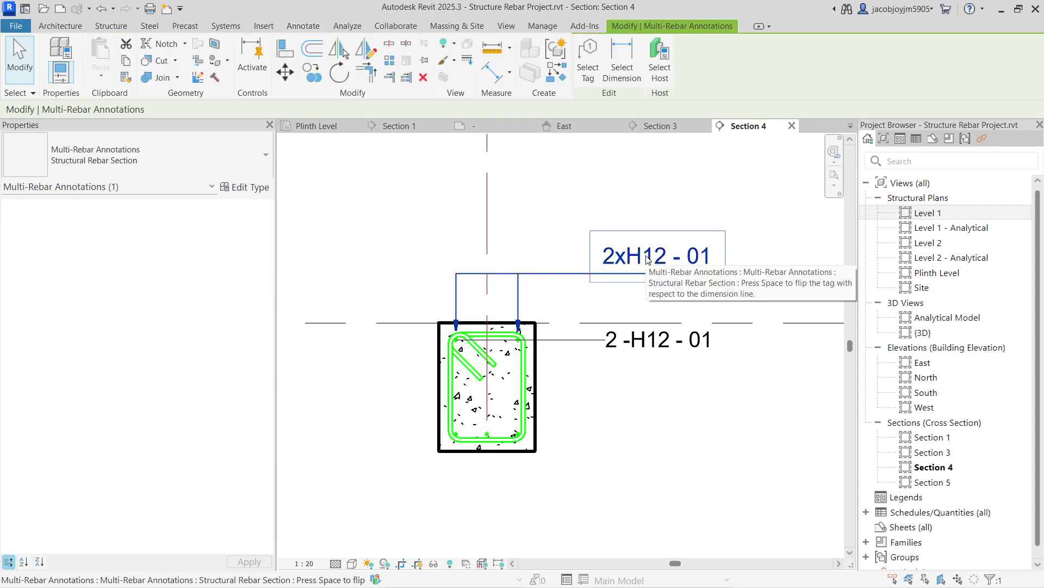
Add an Aligned Multi-Rebar Annotation to the three bottom bars, placing its dimension line just below the beam.
click(560, 75)
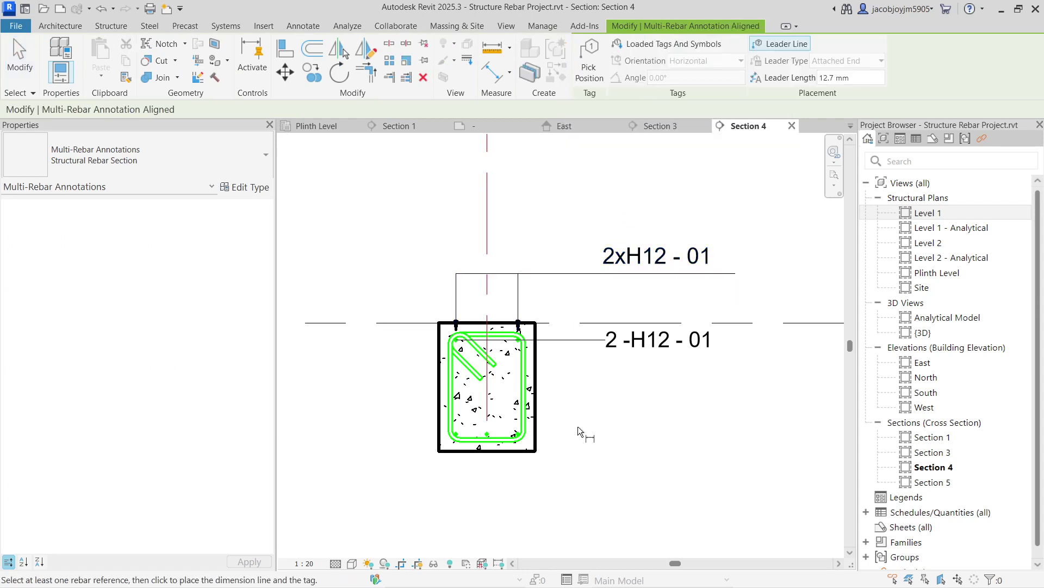
click(501, 456)
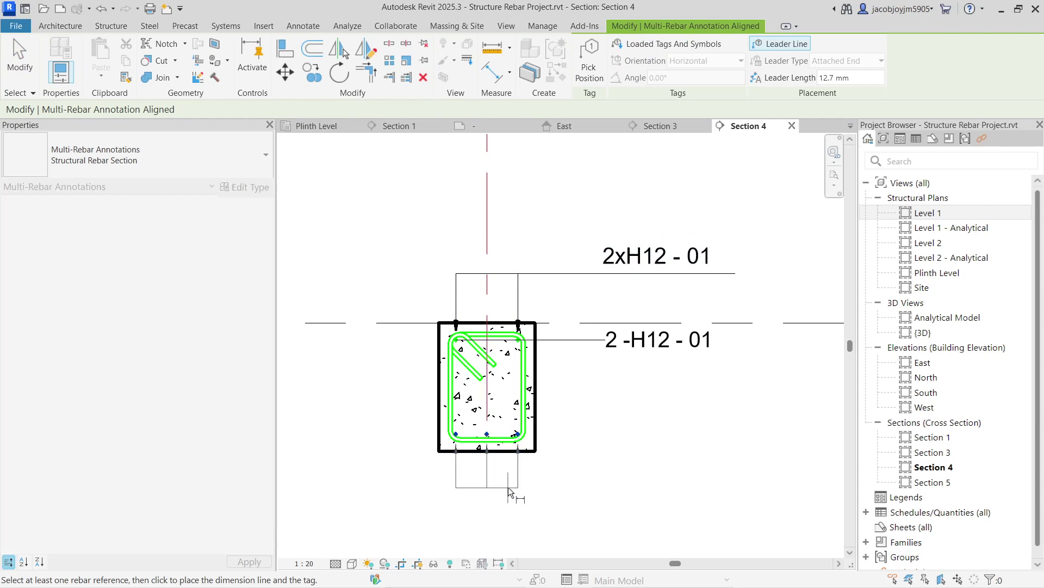
click(508, 488)
key(Escape)
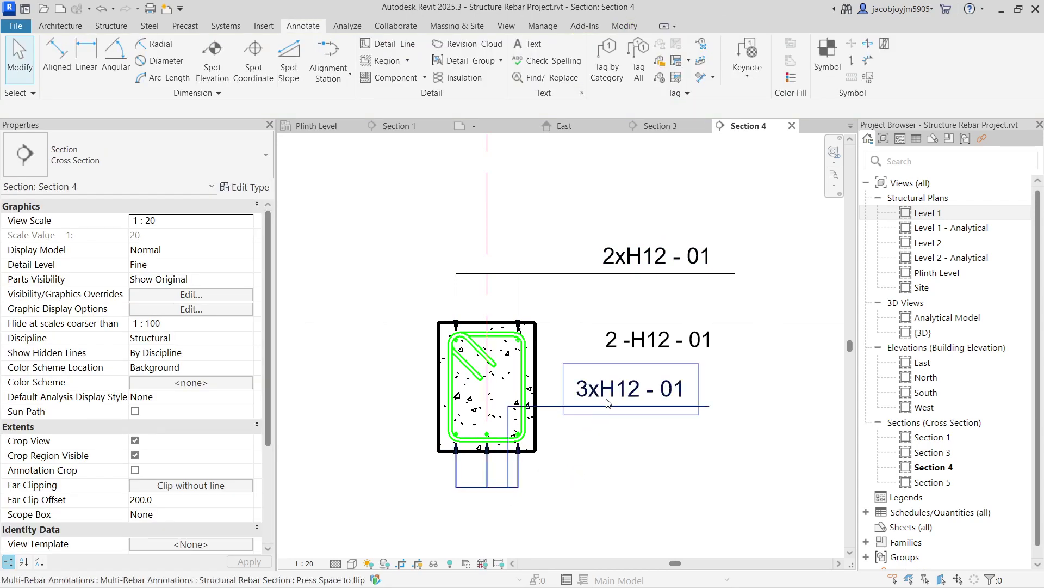
Select the tag of the bottom-bar annotation and move it below the beam, roughly level with its dimension line.
click(629, 402)
key(Escape)
click(619, 398)
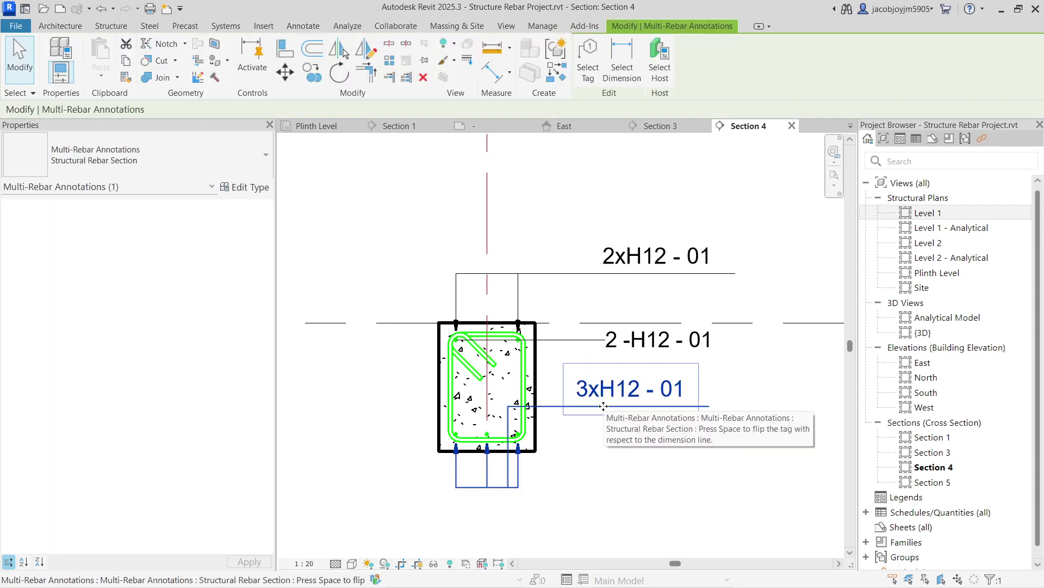
click(589, 68)
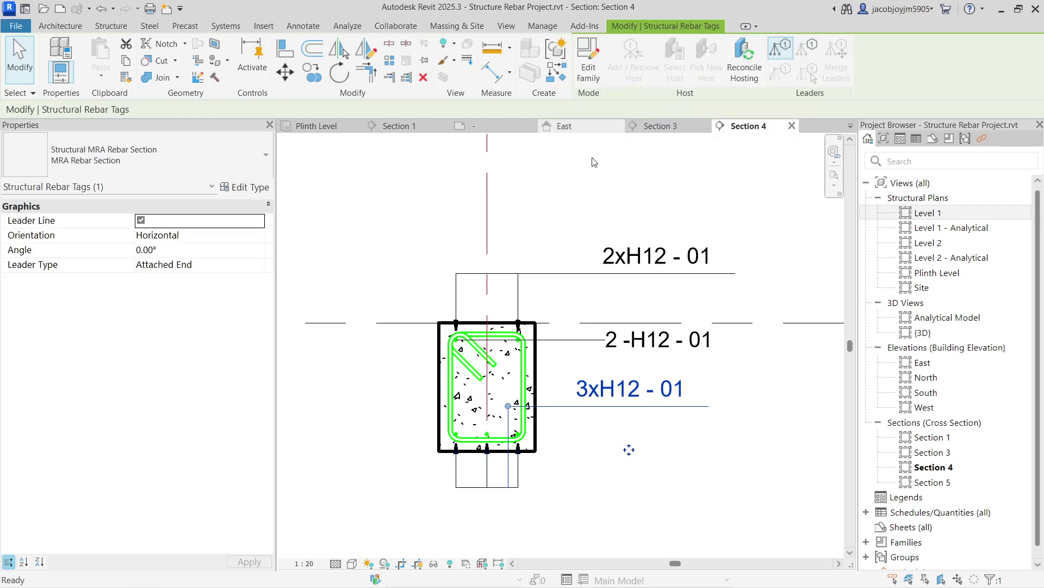
drag(626, 451, 659, 531)
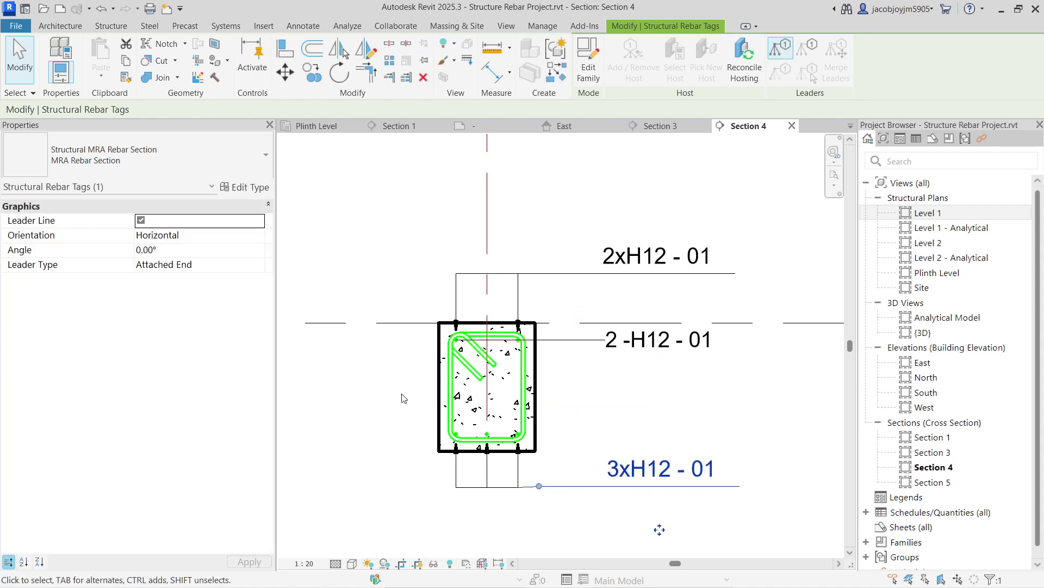
Turn off the bottom-bar tag's leader line and move the tag closer to the end of its dimension line.
click(141, 220)
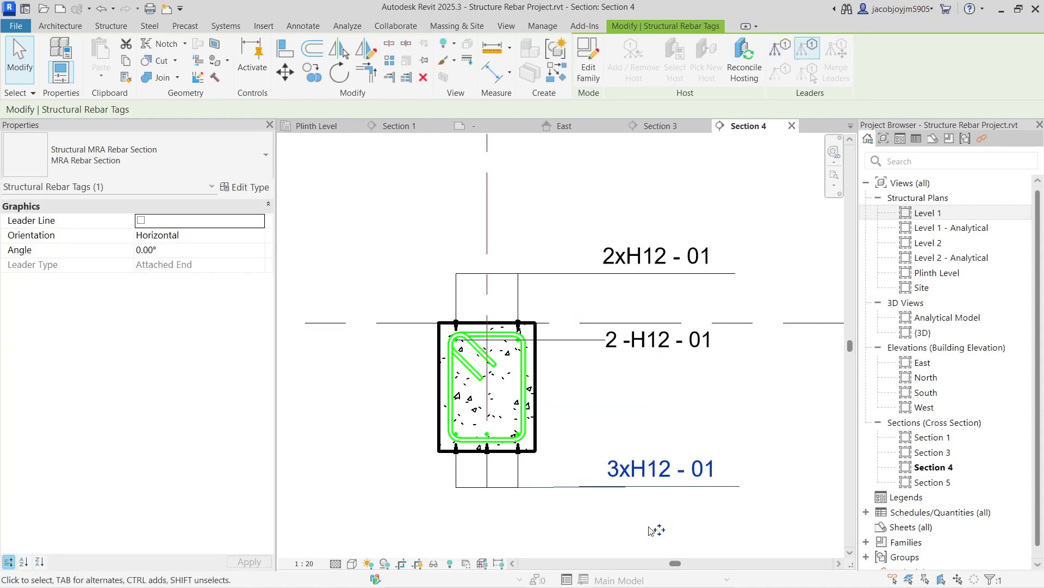
mouse_move(657, 528)
mouse_down()
mouse_move(660, 503)
mouse_move(660, 529)
mouse_up()
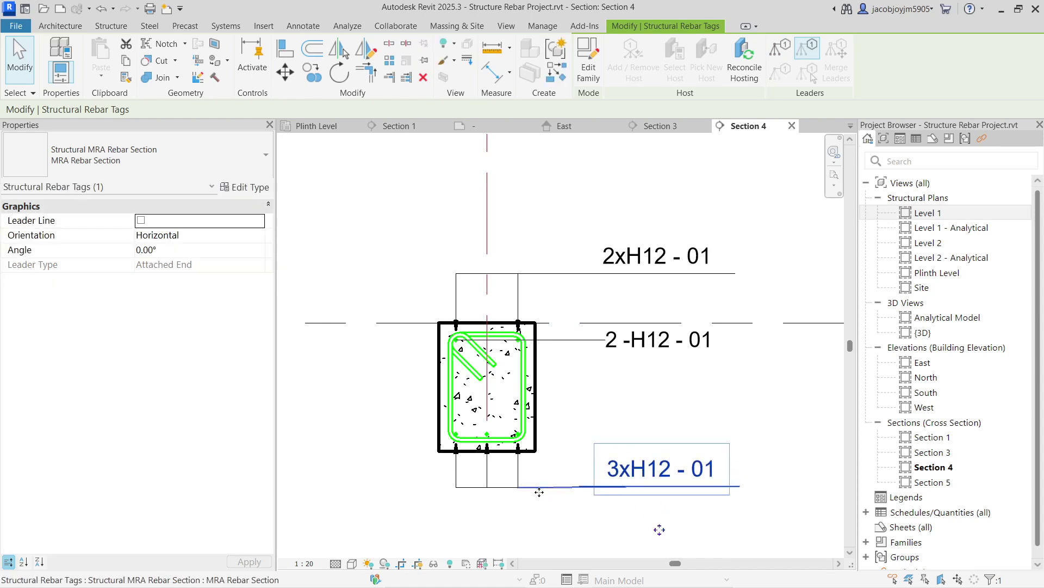
middle_drag(660, 529, 651, 483)
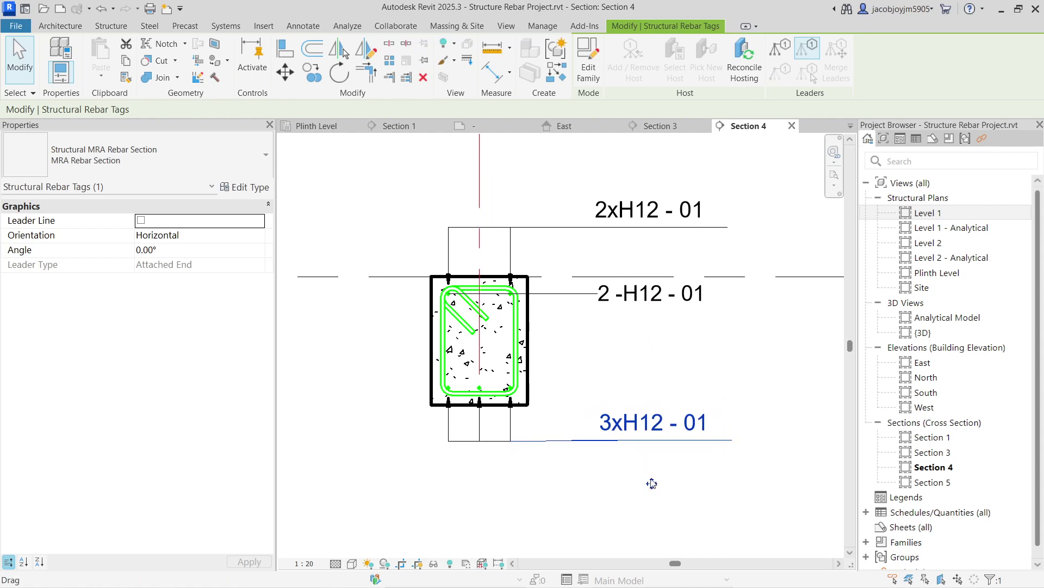
drag(651, 483, 597, 489)
Fine-adjust the bottom-bar tag so its underline lines up with the annotation's dimension line.
scroll(597, 490, up, 5)
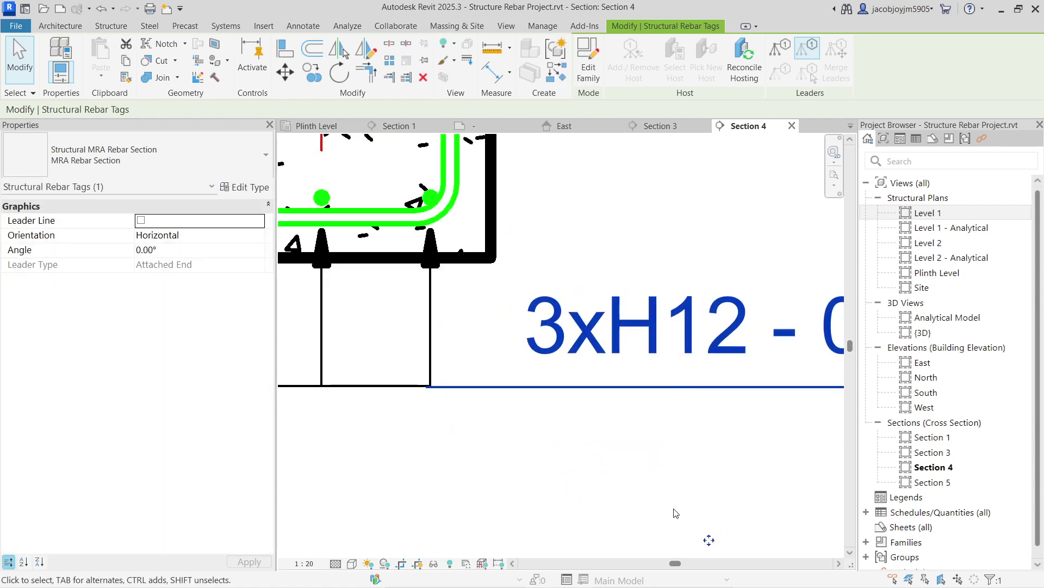
scroll(401, 376, up, 3)
scroll(437, 331, up, 3)
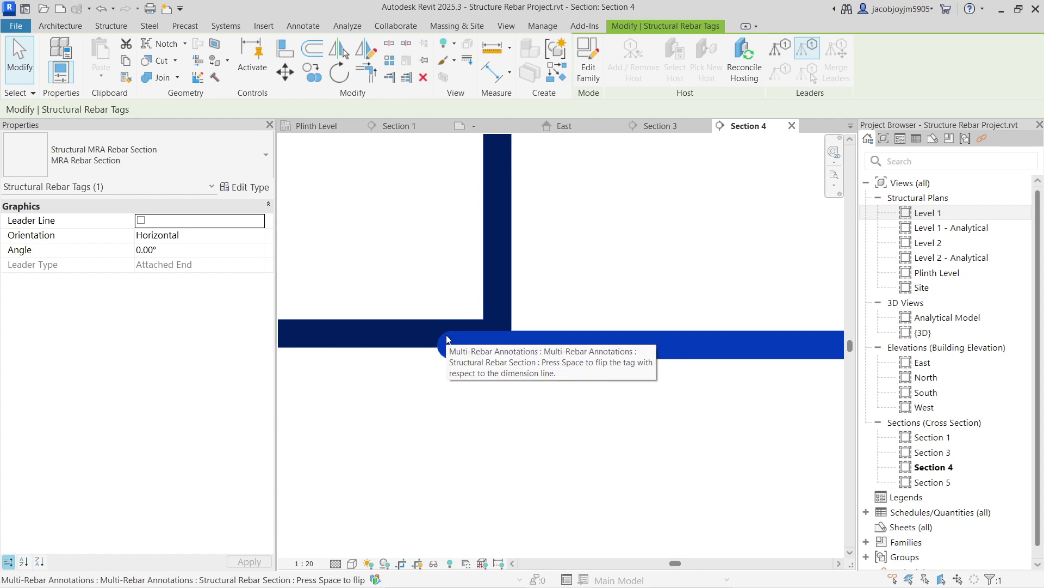
drag(447, 340, 446, 335)
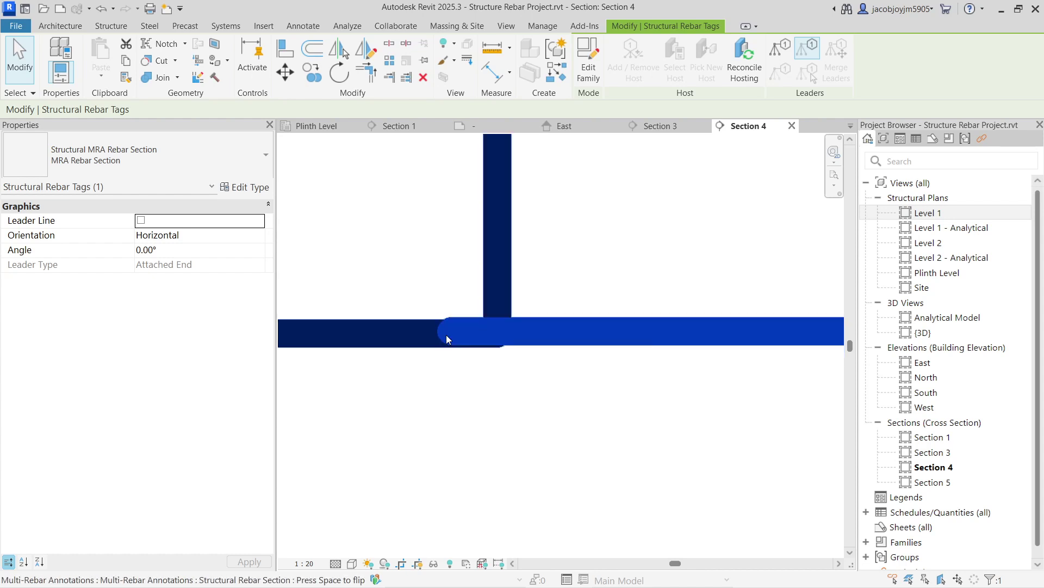
scroll(462, 370, down, 5)
click(499, 422)
scroll(503, 420, down, 3)
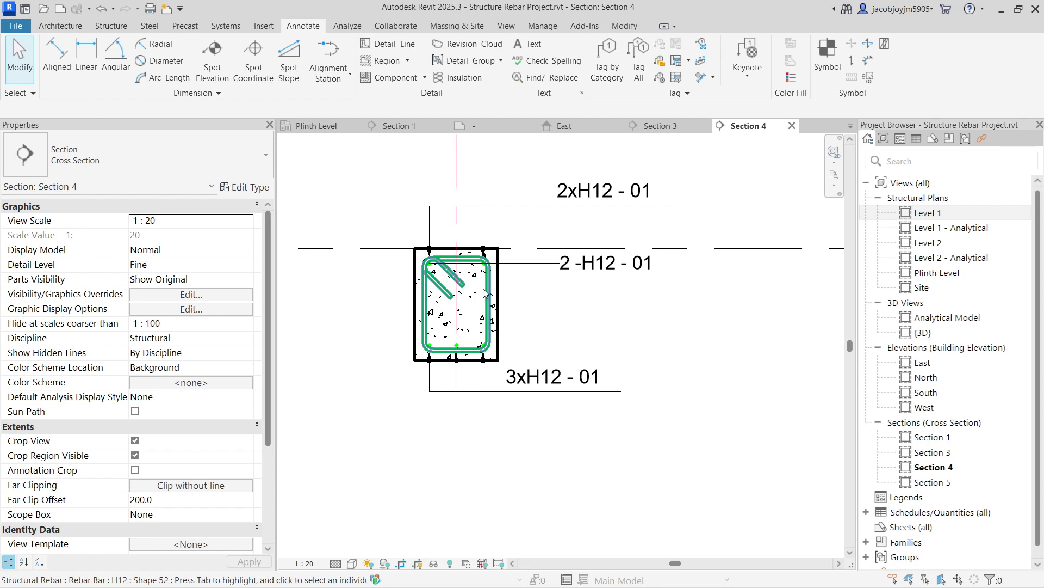
Tag the beam's stirrup by category and change the tag type to M_Rebar Tag Quantity Type Spacing & Number - 1 Line.
click(608, 76)
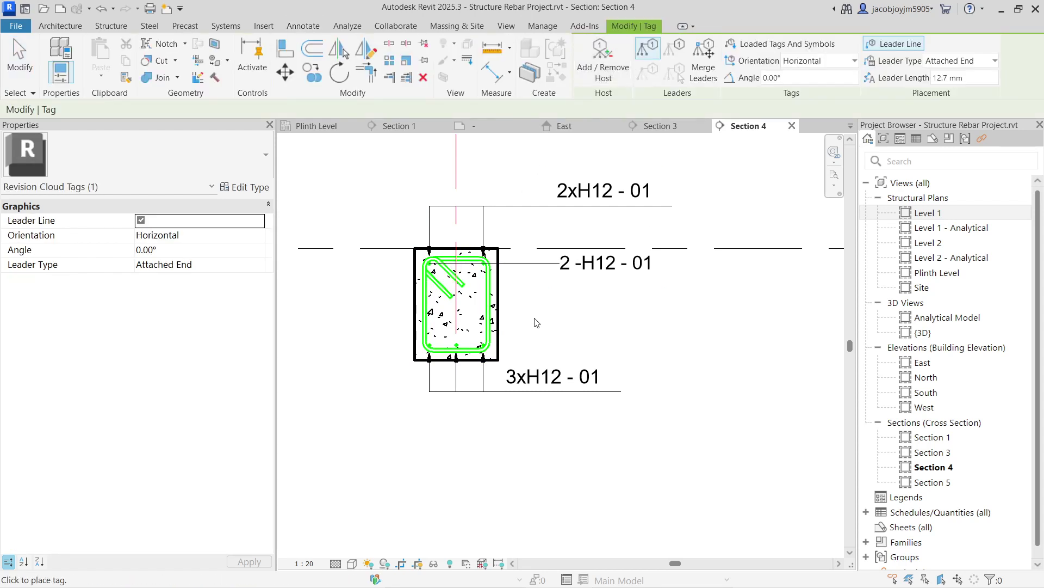
click(494, 321)
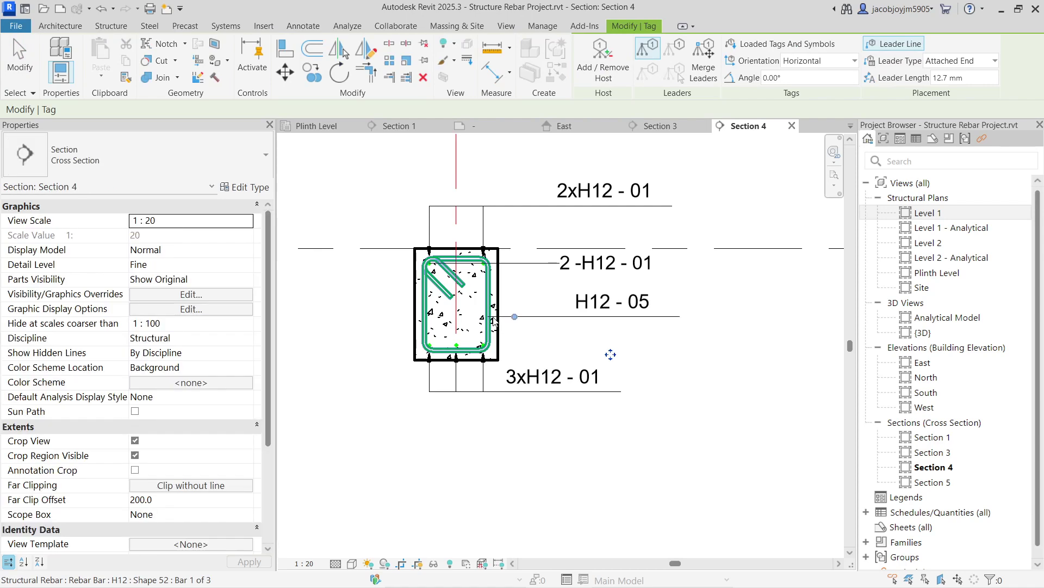
click(614, 318)
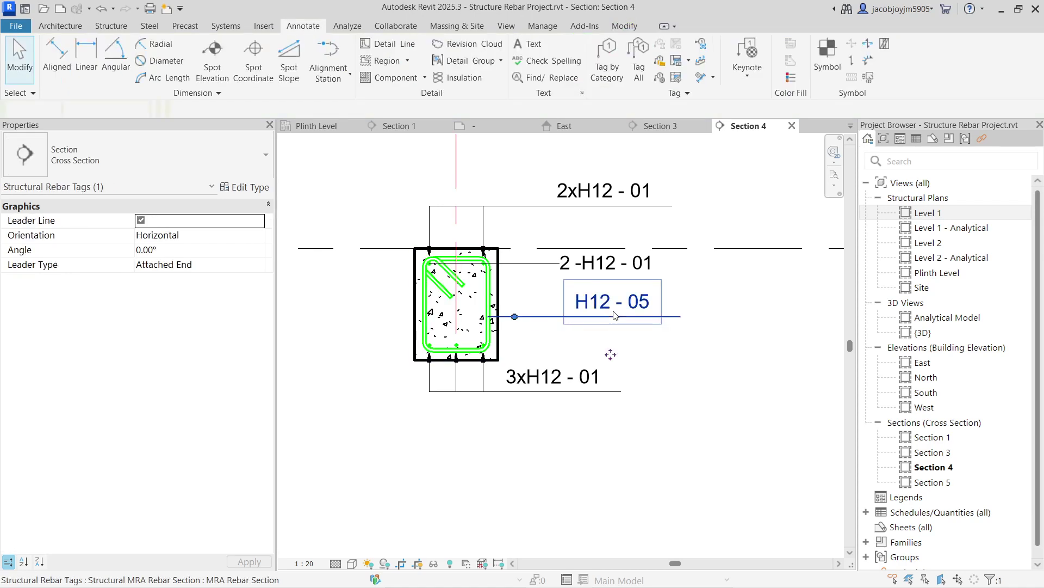
click(184, 161)
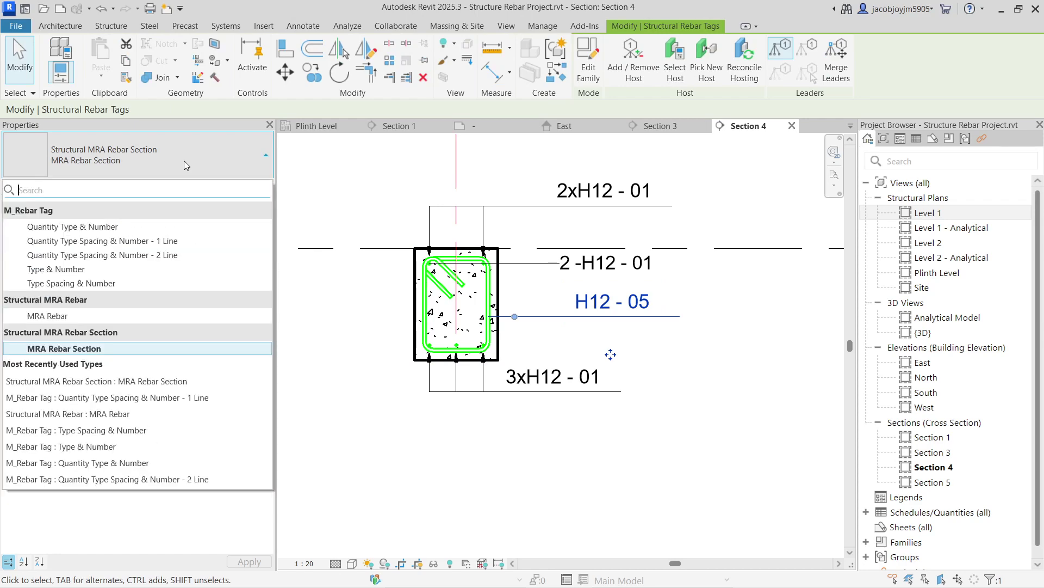
click(177, 246)
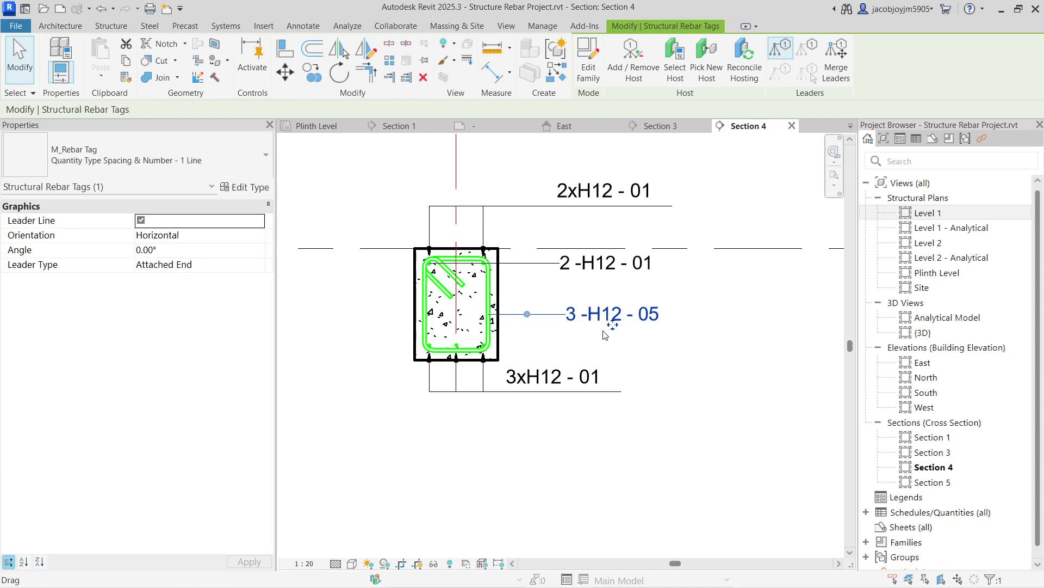
Set the stirrup's rebar set layout to Maximum Spacing with a spacing of 200 mm.
click(489, 292)
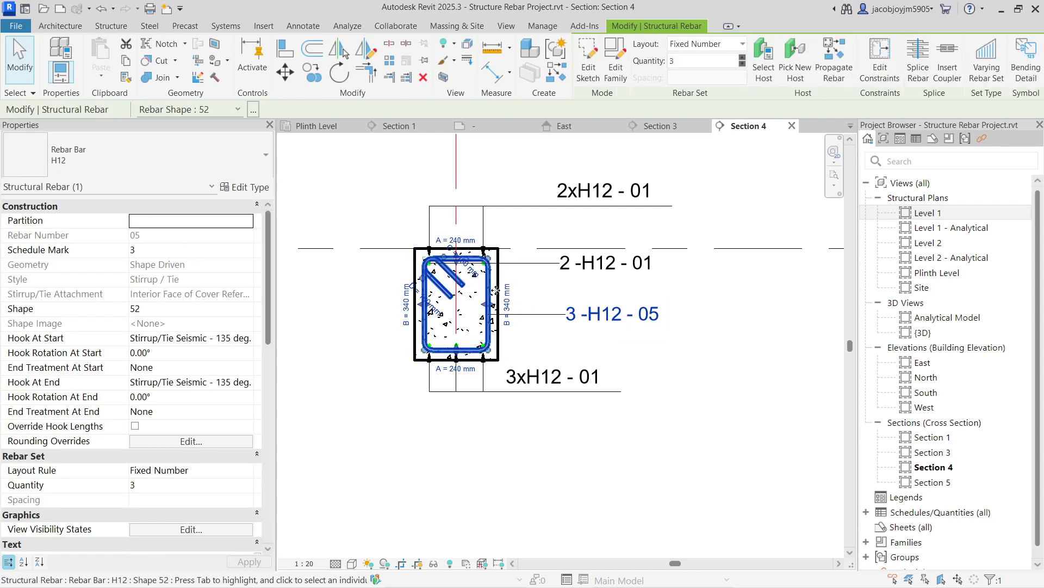
click(734, 45)
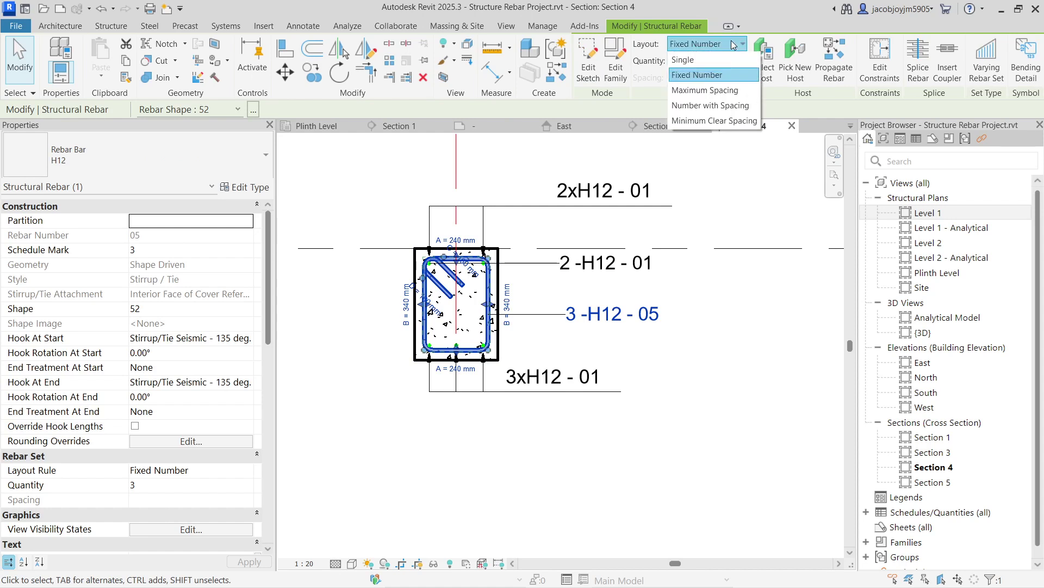
click(734, 90)
click(726, 77)
text(200)
key(Return)
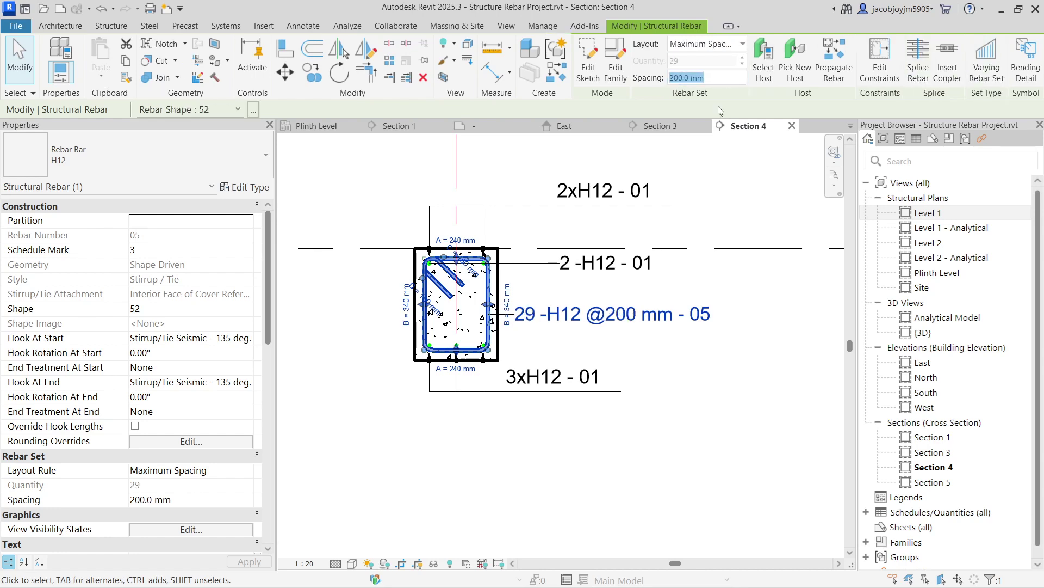
click(664, 361)
Move the stirrup tag farther right so its text starts in line with the top-bar tag, keeping the leader level.
click(638, 342)
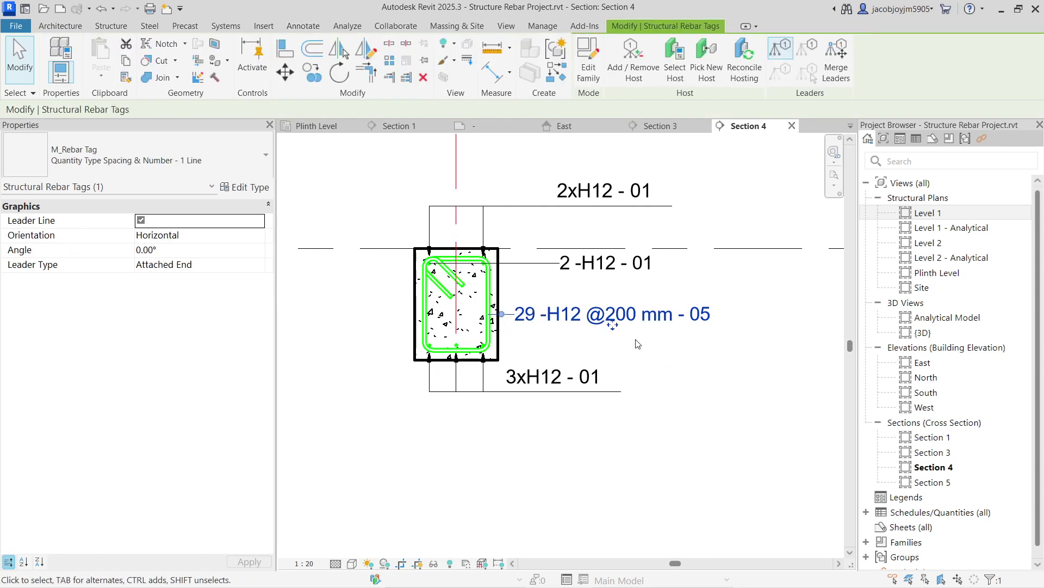
drag(613, 325, 657, 327)
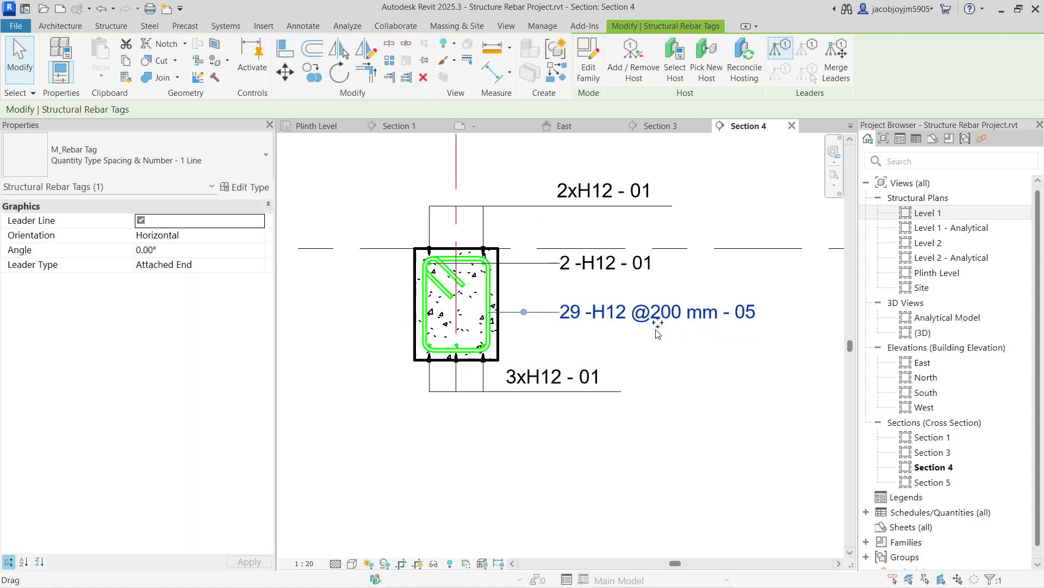
click(659, 361)
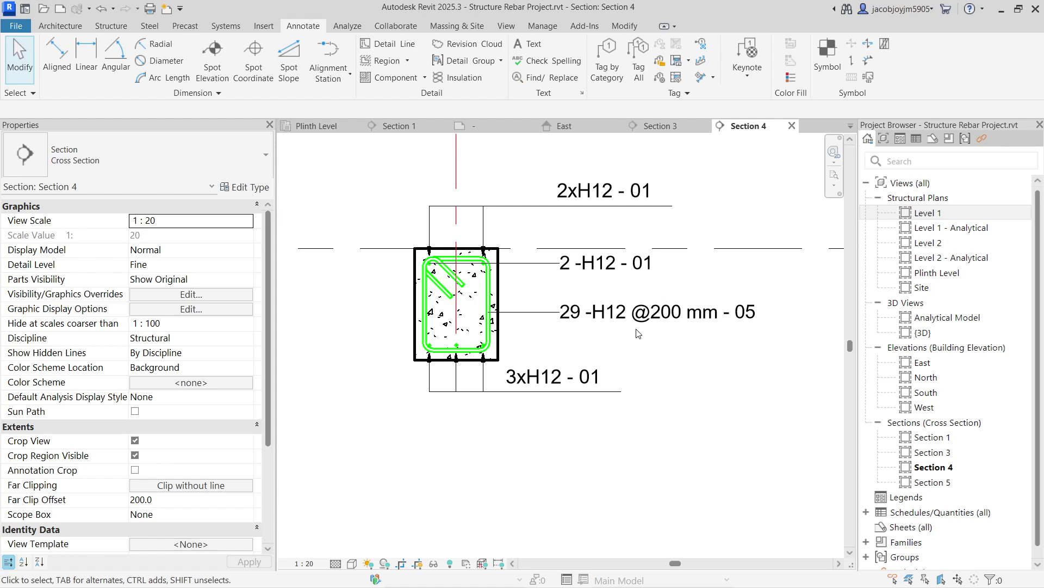
click(702, 77)
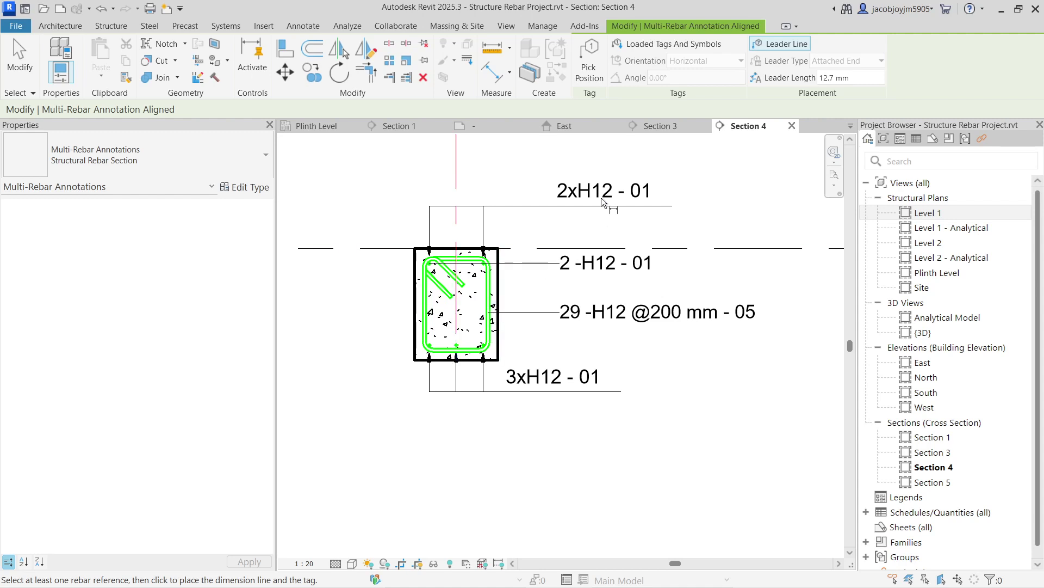
scroll(490, 288, up, 3)
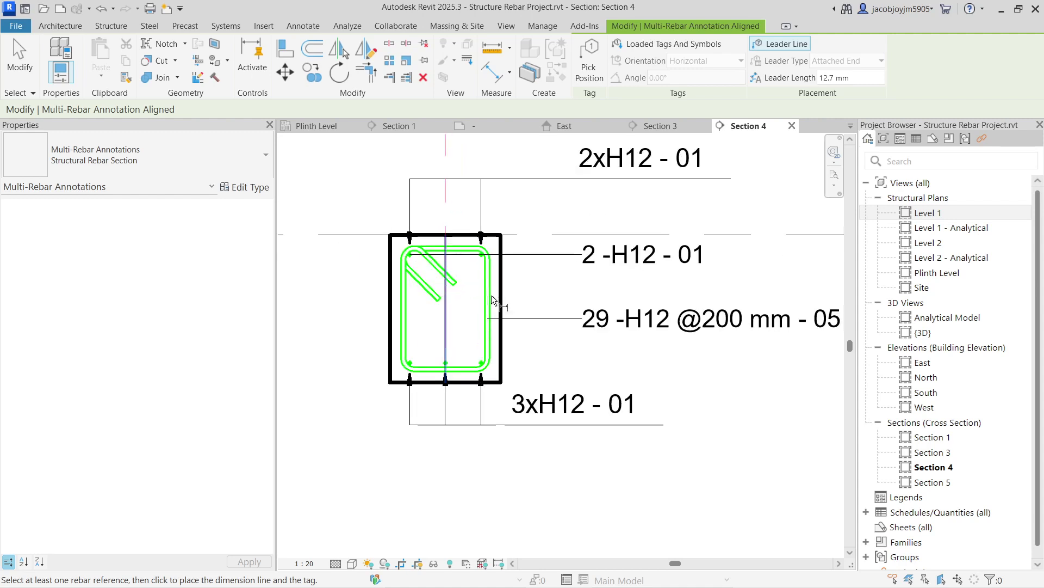
scroll(488, 289, down, 4)
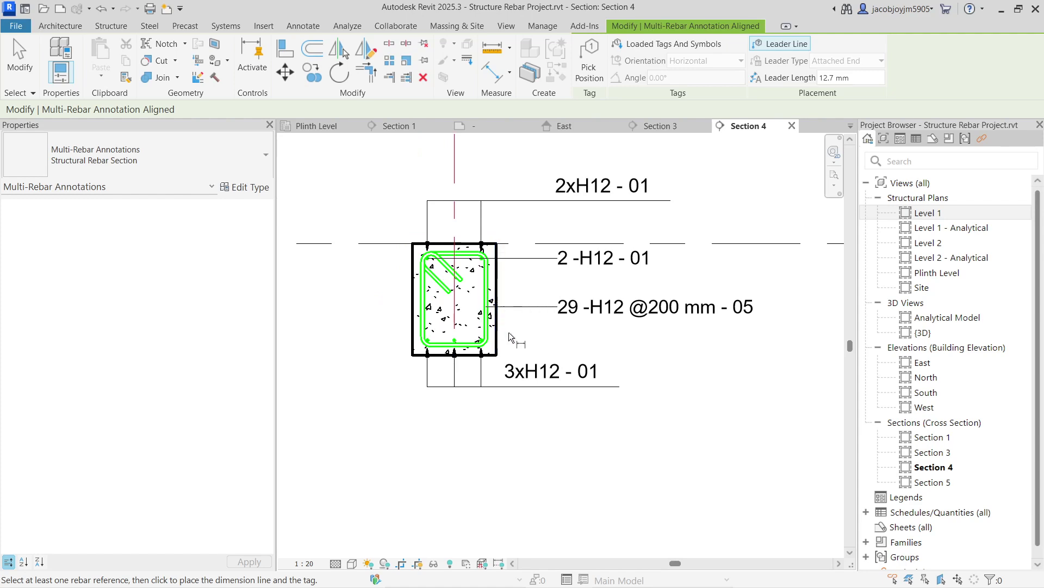
key(Escape)
click(599, 325)
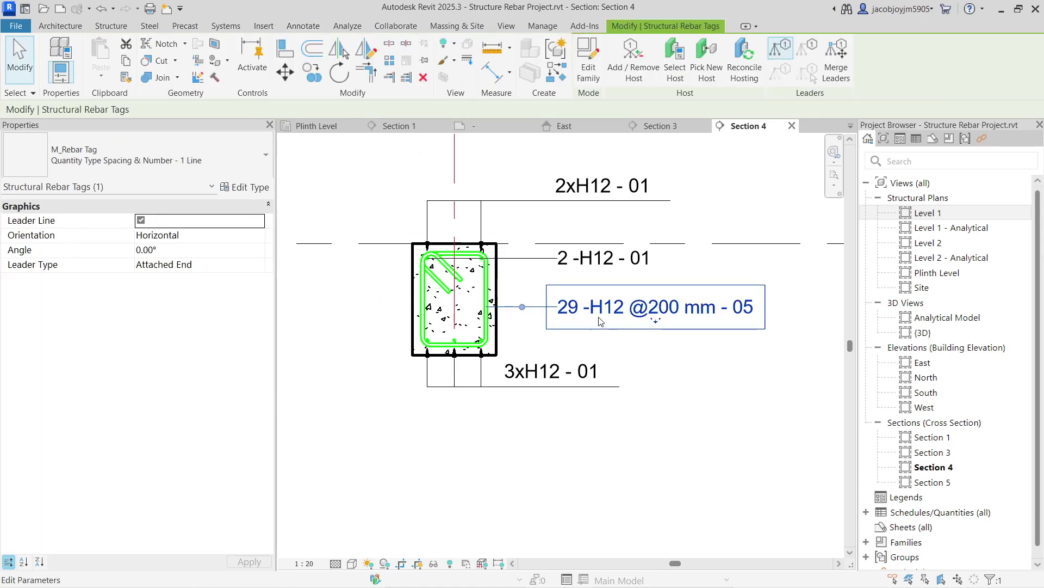
click(637, 362)
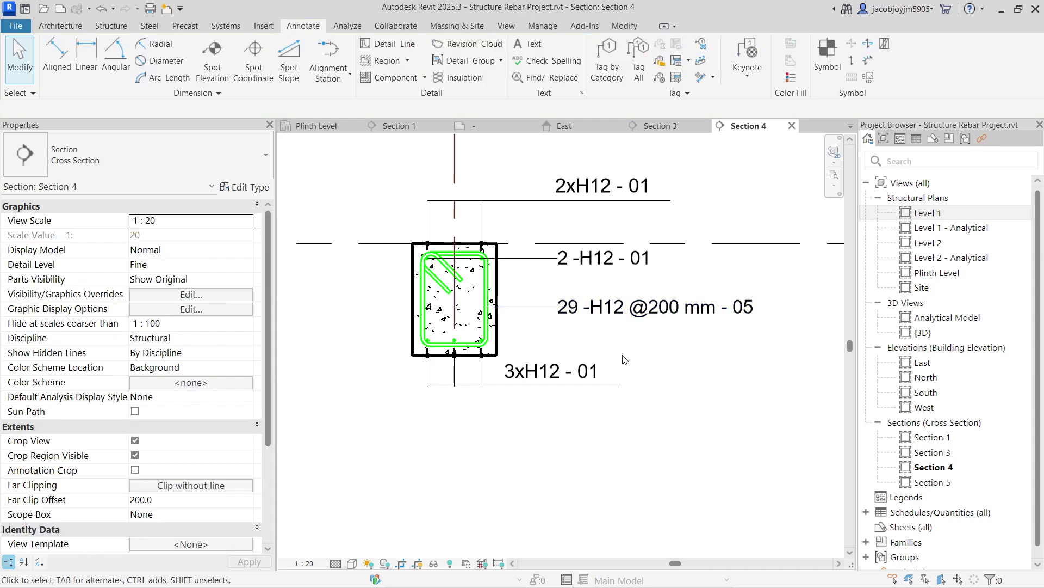
click(567, 389)
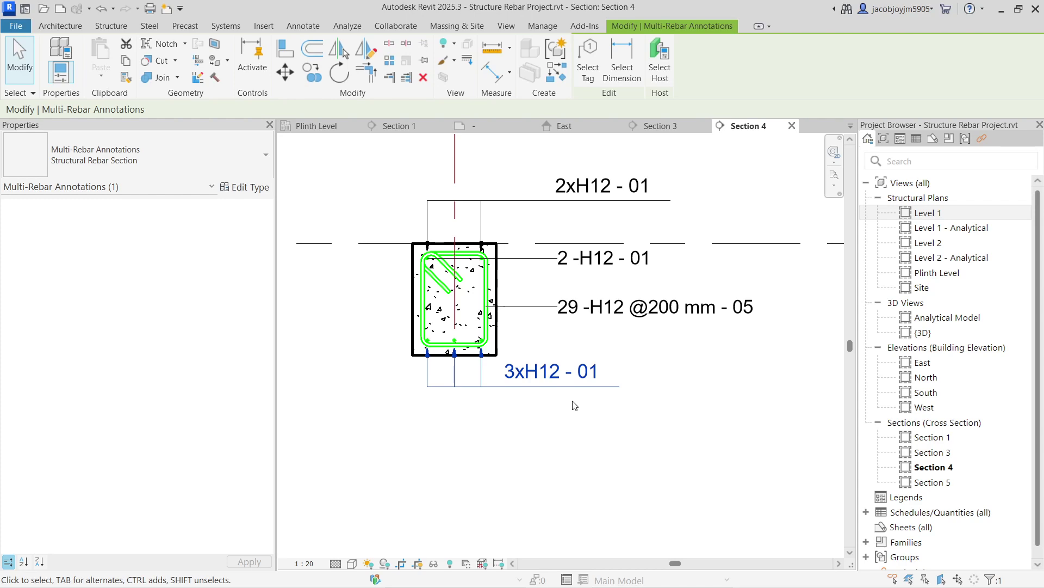
click(575, 406)
scroll(564, 325, up, 1)
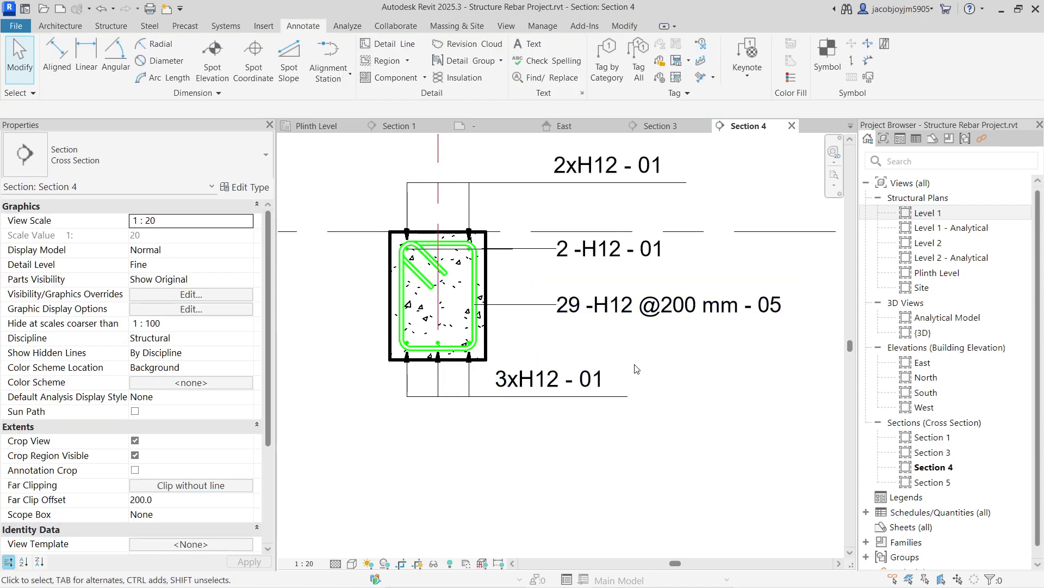